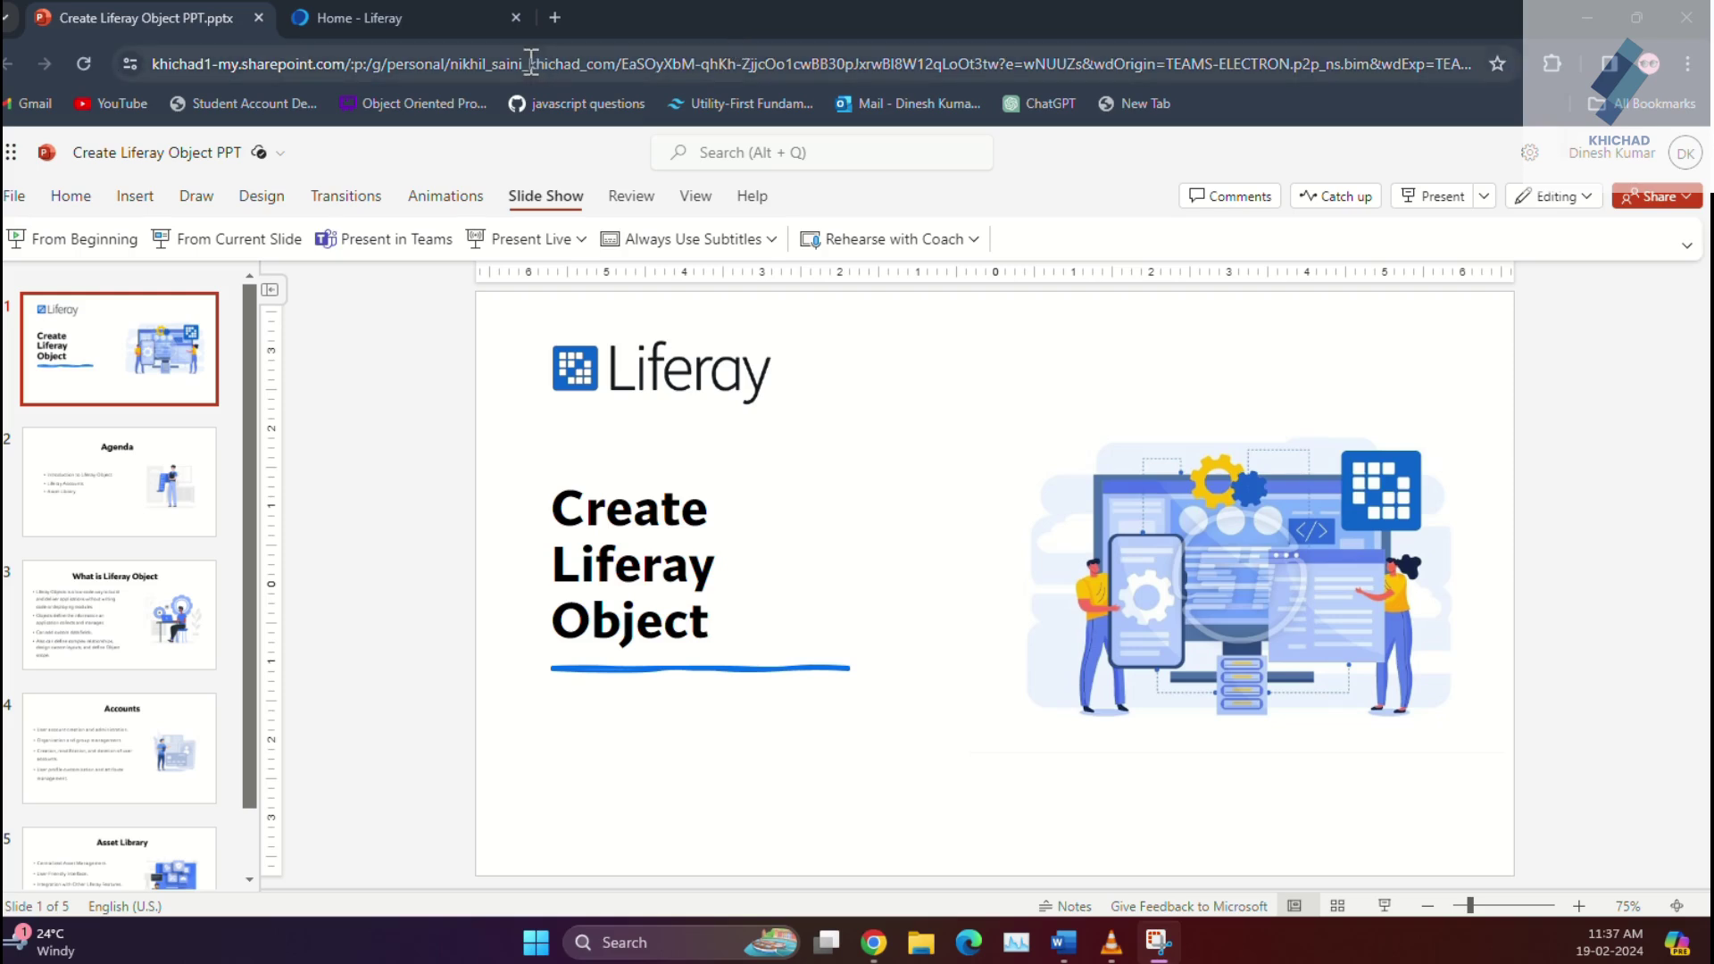
Step: Leave the PowerPoint presentation and switch to the 'Home - Liferay' browser tab
{"action": "left_click", "coordinate": [424, 18]}
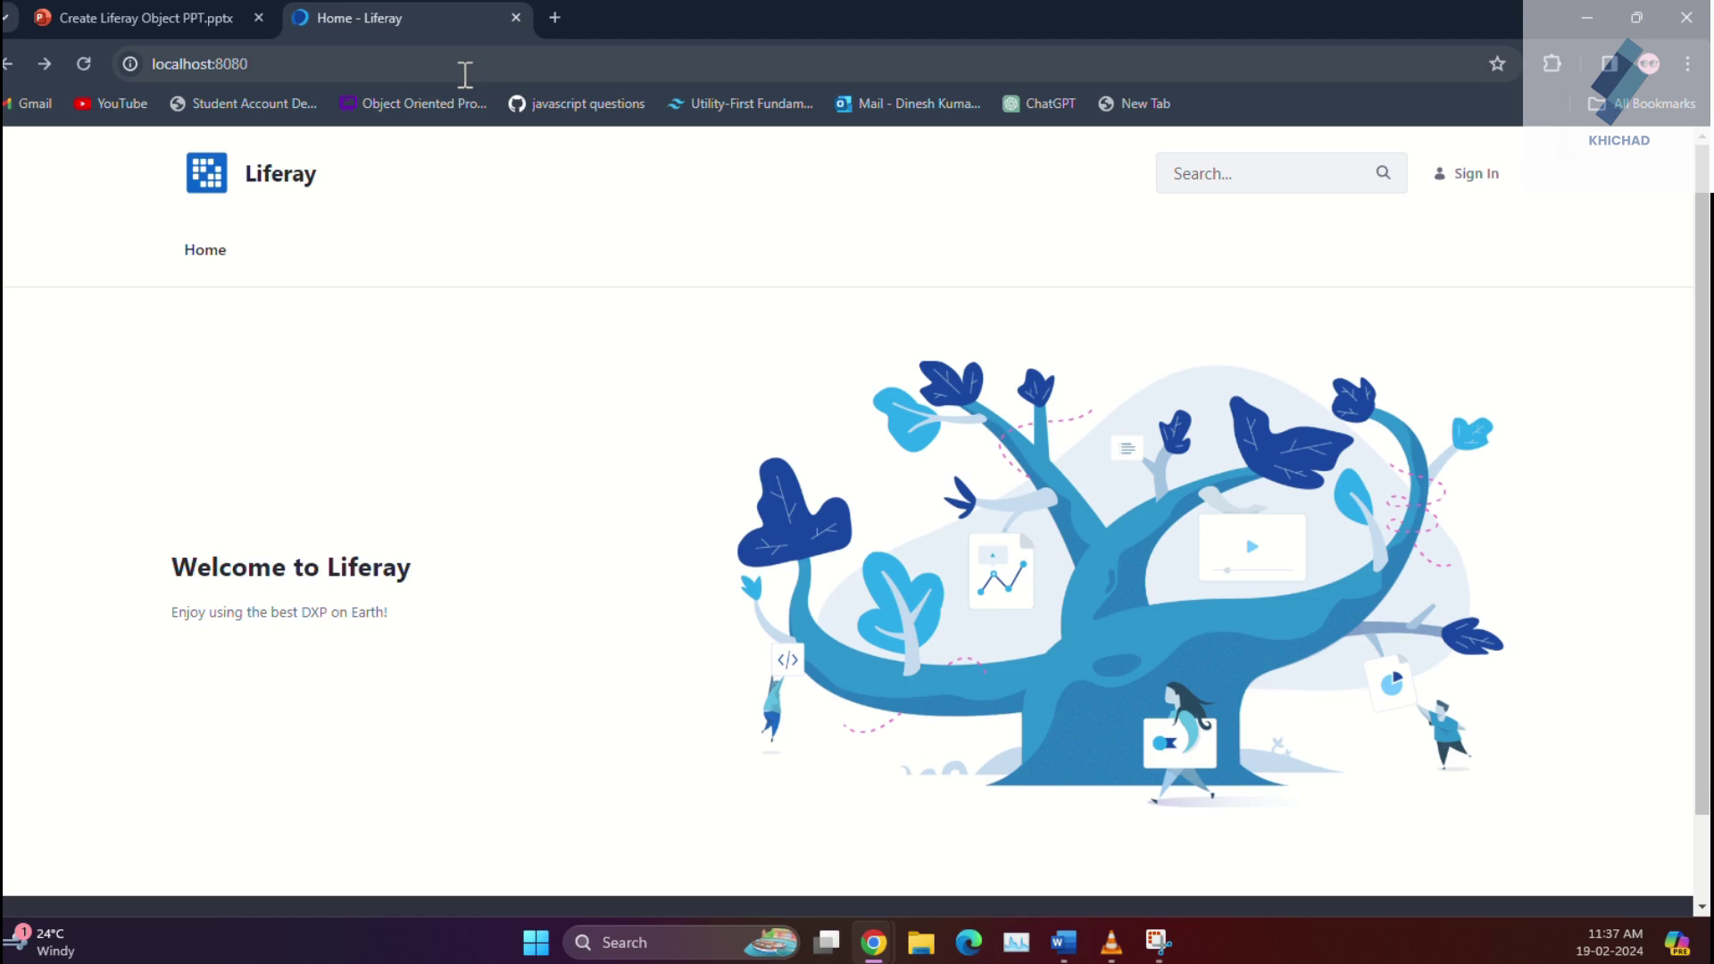
Step: Sign in to the local Liferay site with the account's e-mail and password
{"action": "left_click", "coordinate": [1487, 175]}
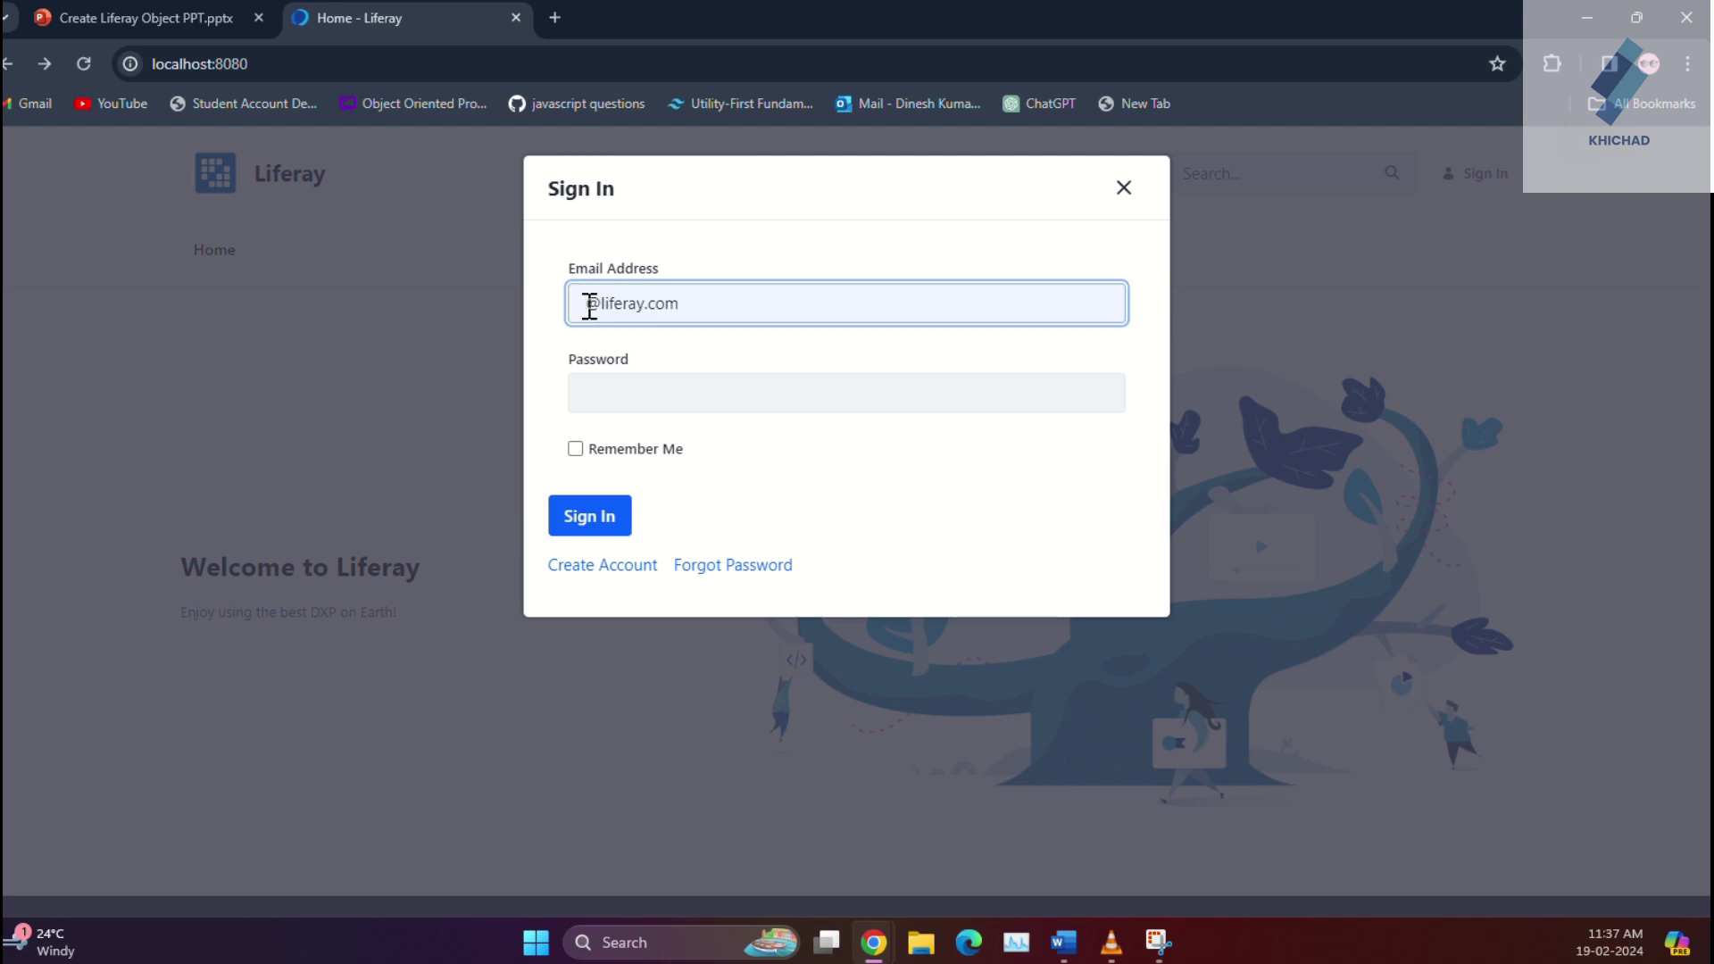
{"action": "left_click", "coordinate": [589, 305]}
{"action": "type", "text": "test"}
{"action": "key", "text": "Tab"}
{"action": "type", "text": "test"}
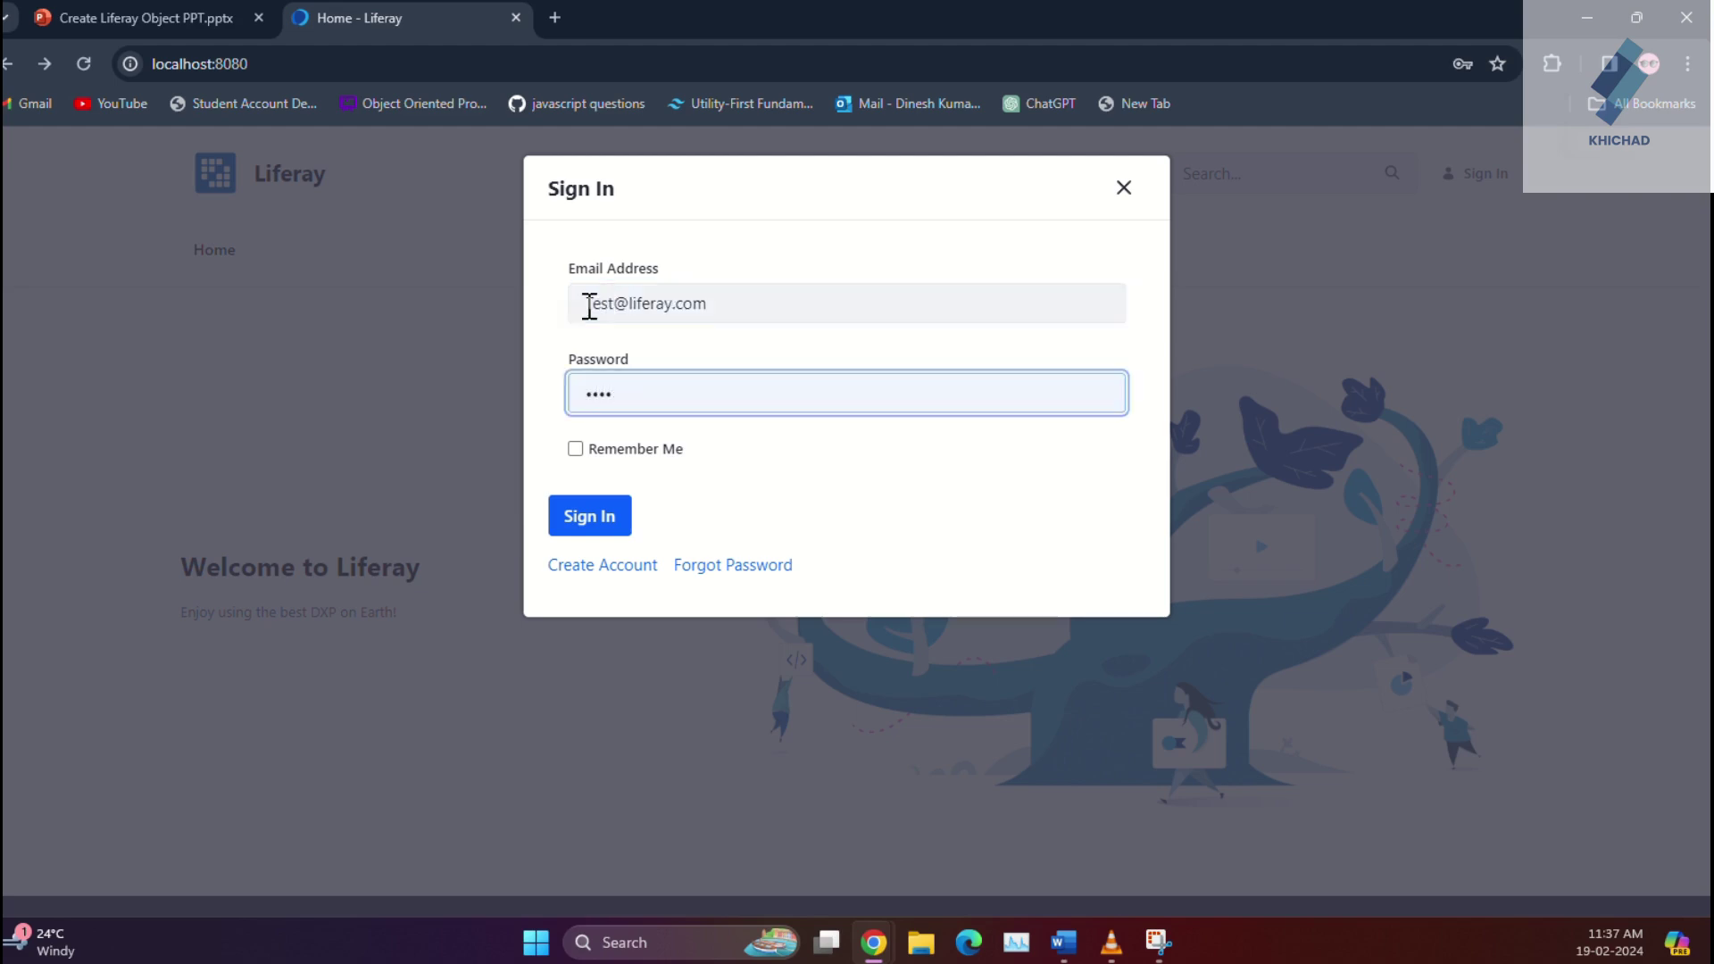
{"action": "left_click", "coordinate": [593, 519]}
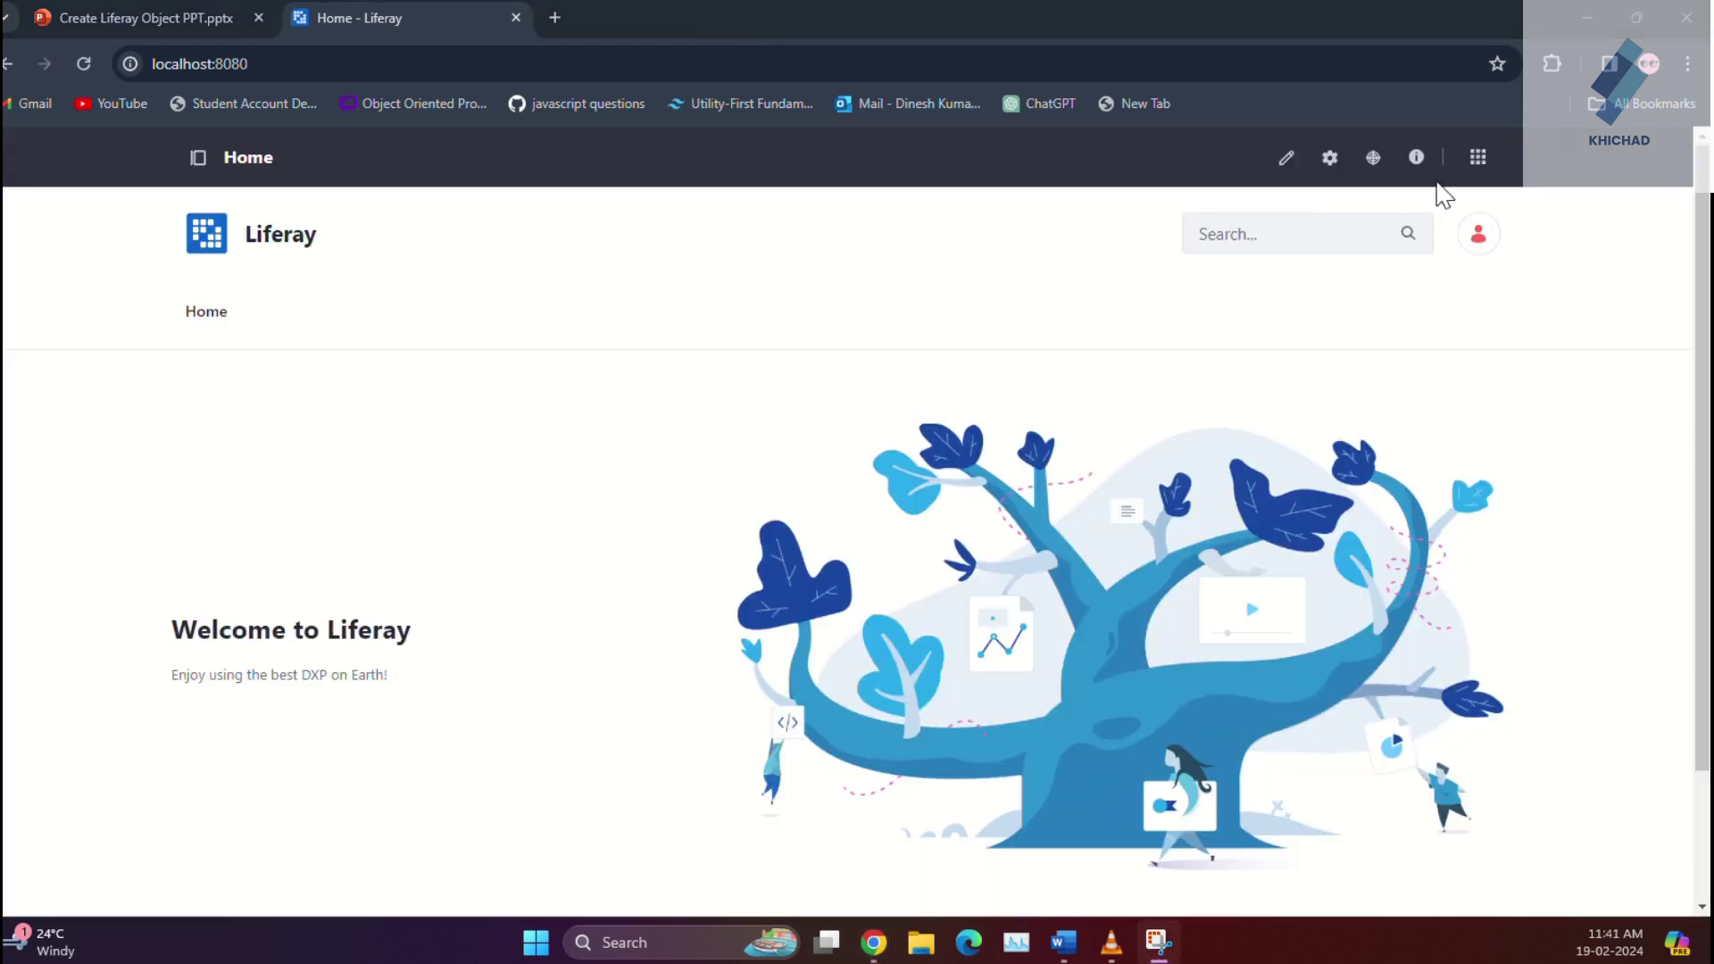
Step: Open the Objects list from the Control Panel in the Applications Menu
{"action": "left_click", "coordinate": [1478, 161]}
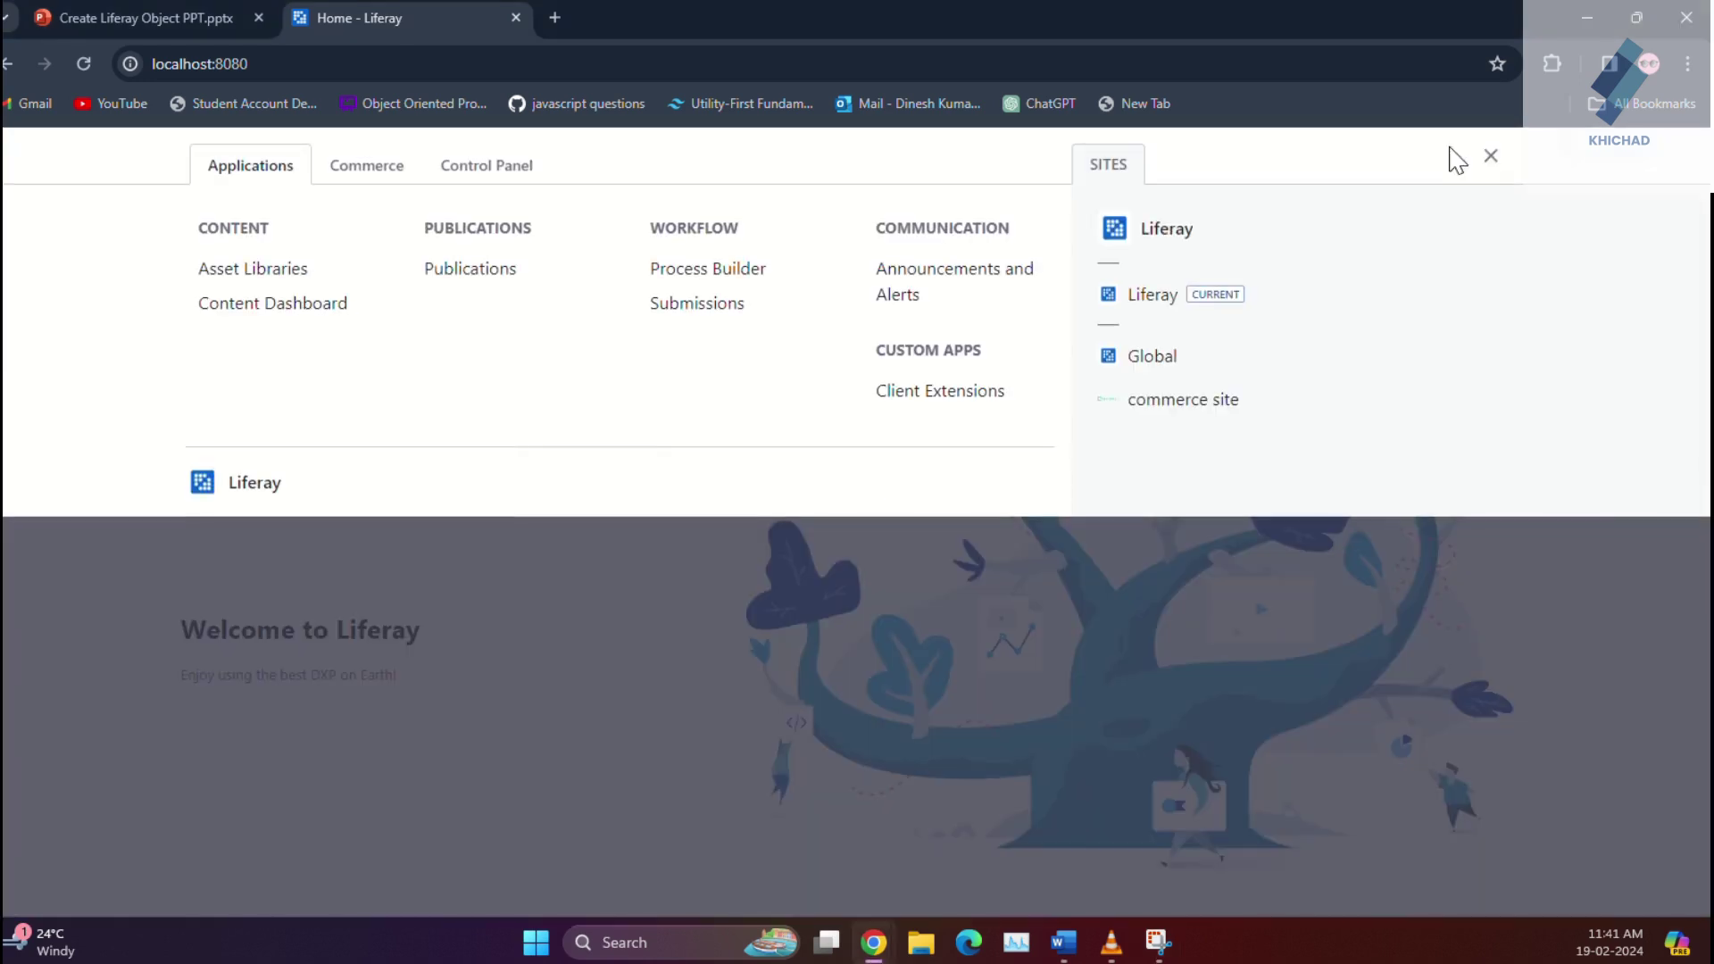
{"action": "left_click", "coordinate": [502, 189]}
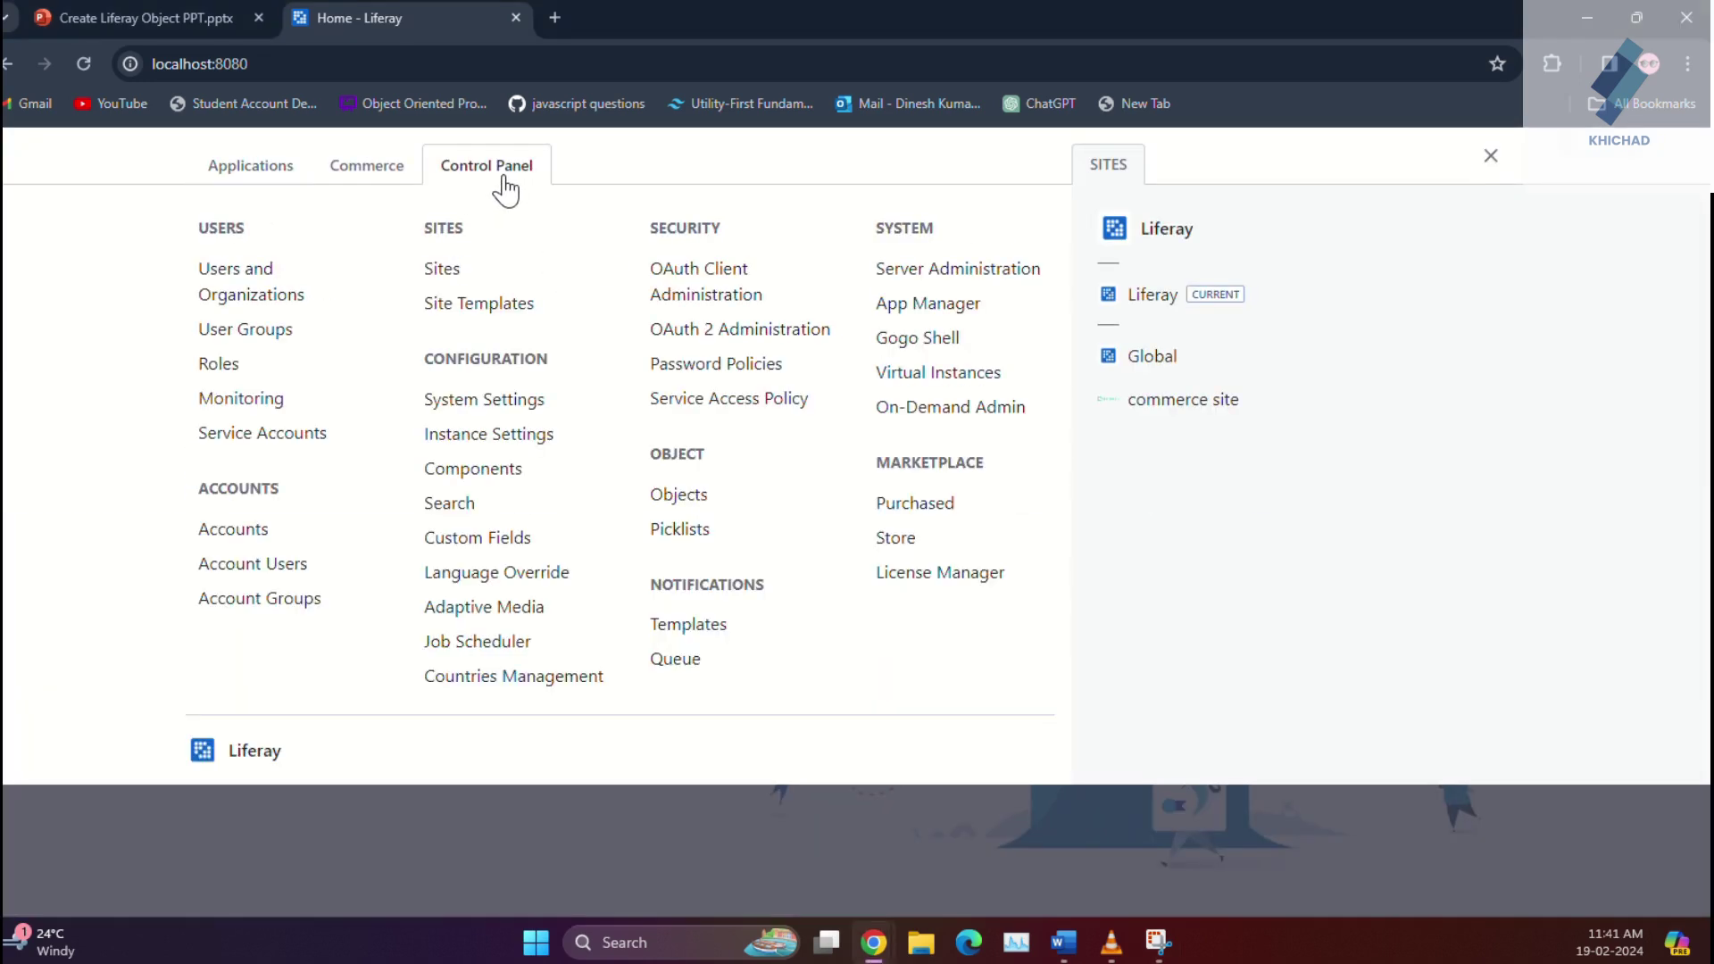
{"action": "left_click", "coordinate": [681, 496]}
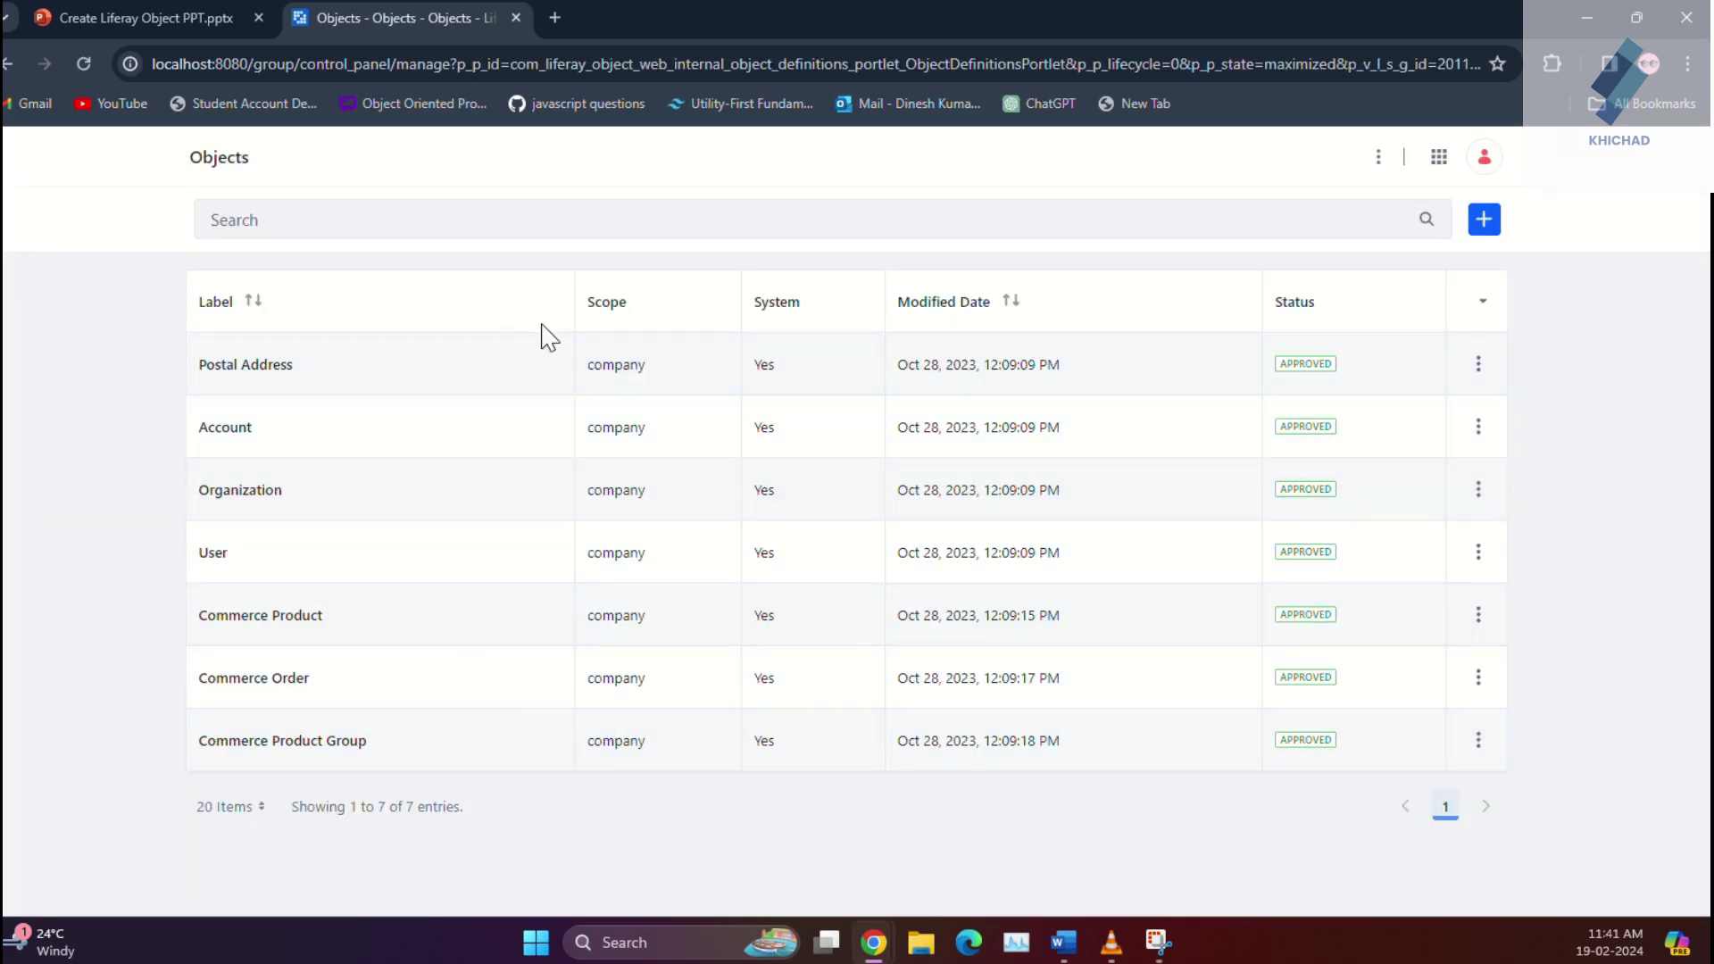
Step: Create a new object with label and plural label 'Return Order' and save it
{"action": "left_click", "coordinate": [1492, 225]}
{"action": "left_click", "coordinate": [722, 444]}
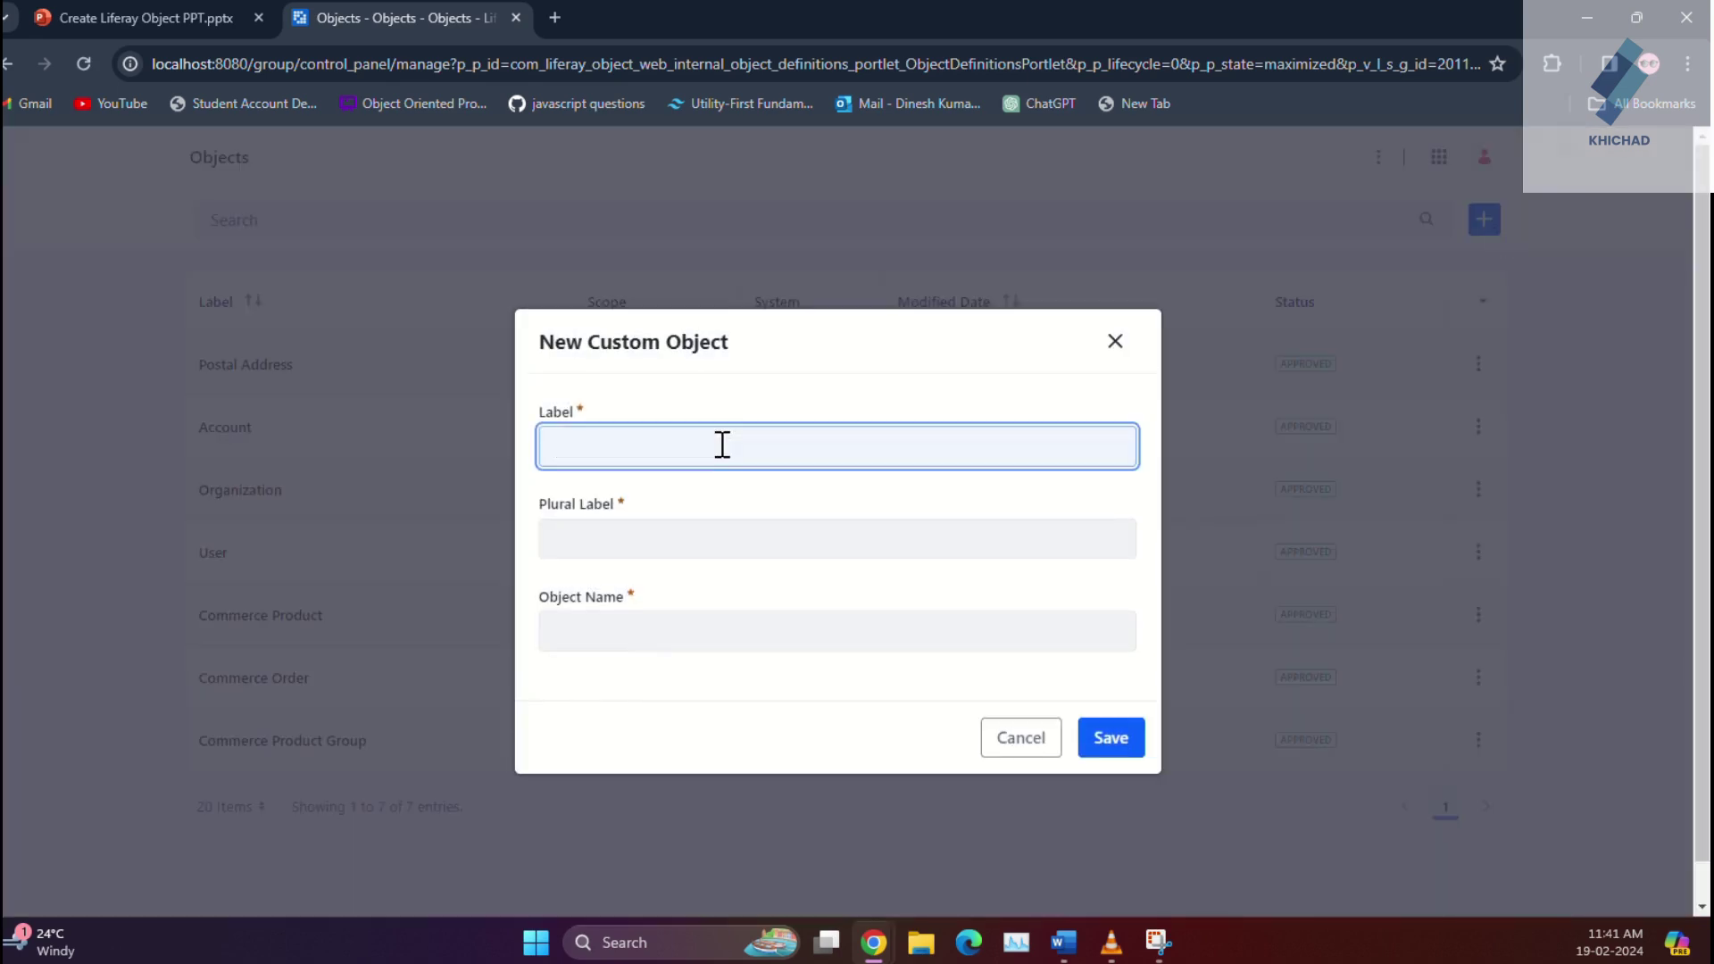
{"action": "type", "text": "Return Order"}
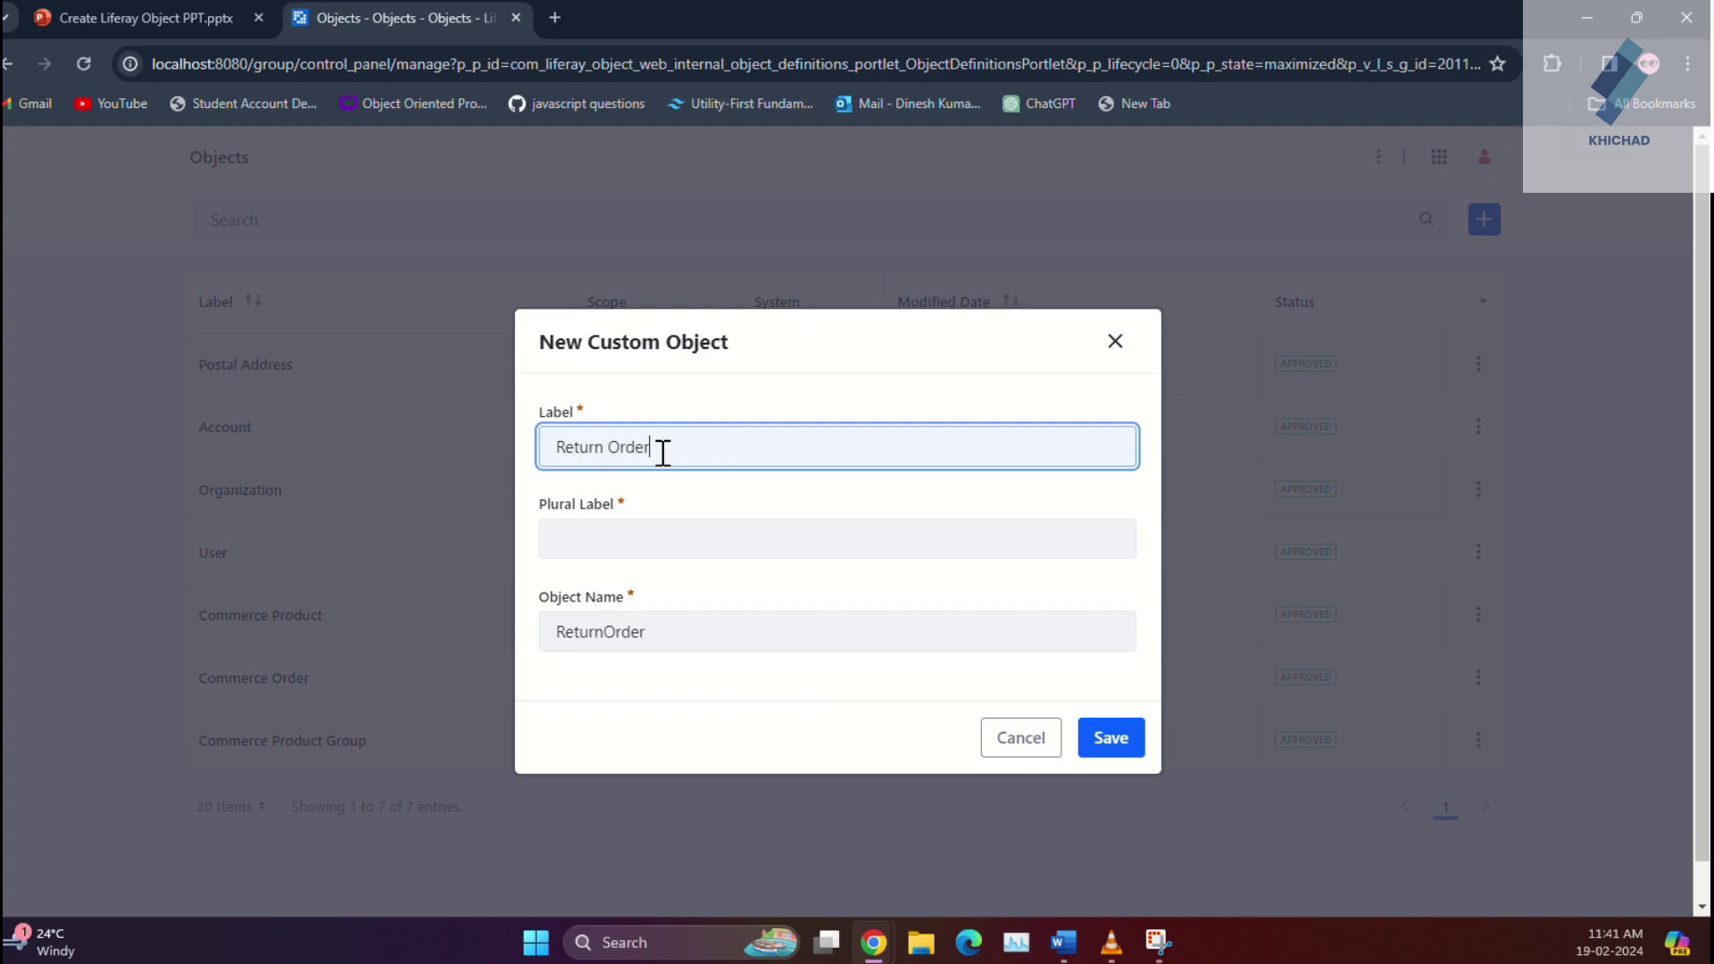
{"action": "key", "text": "ctrl+a"}
{"action": "key", "text": "ctrl+c"}
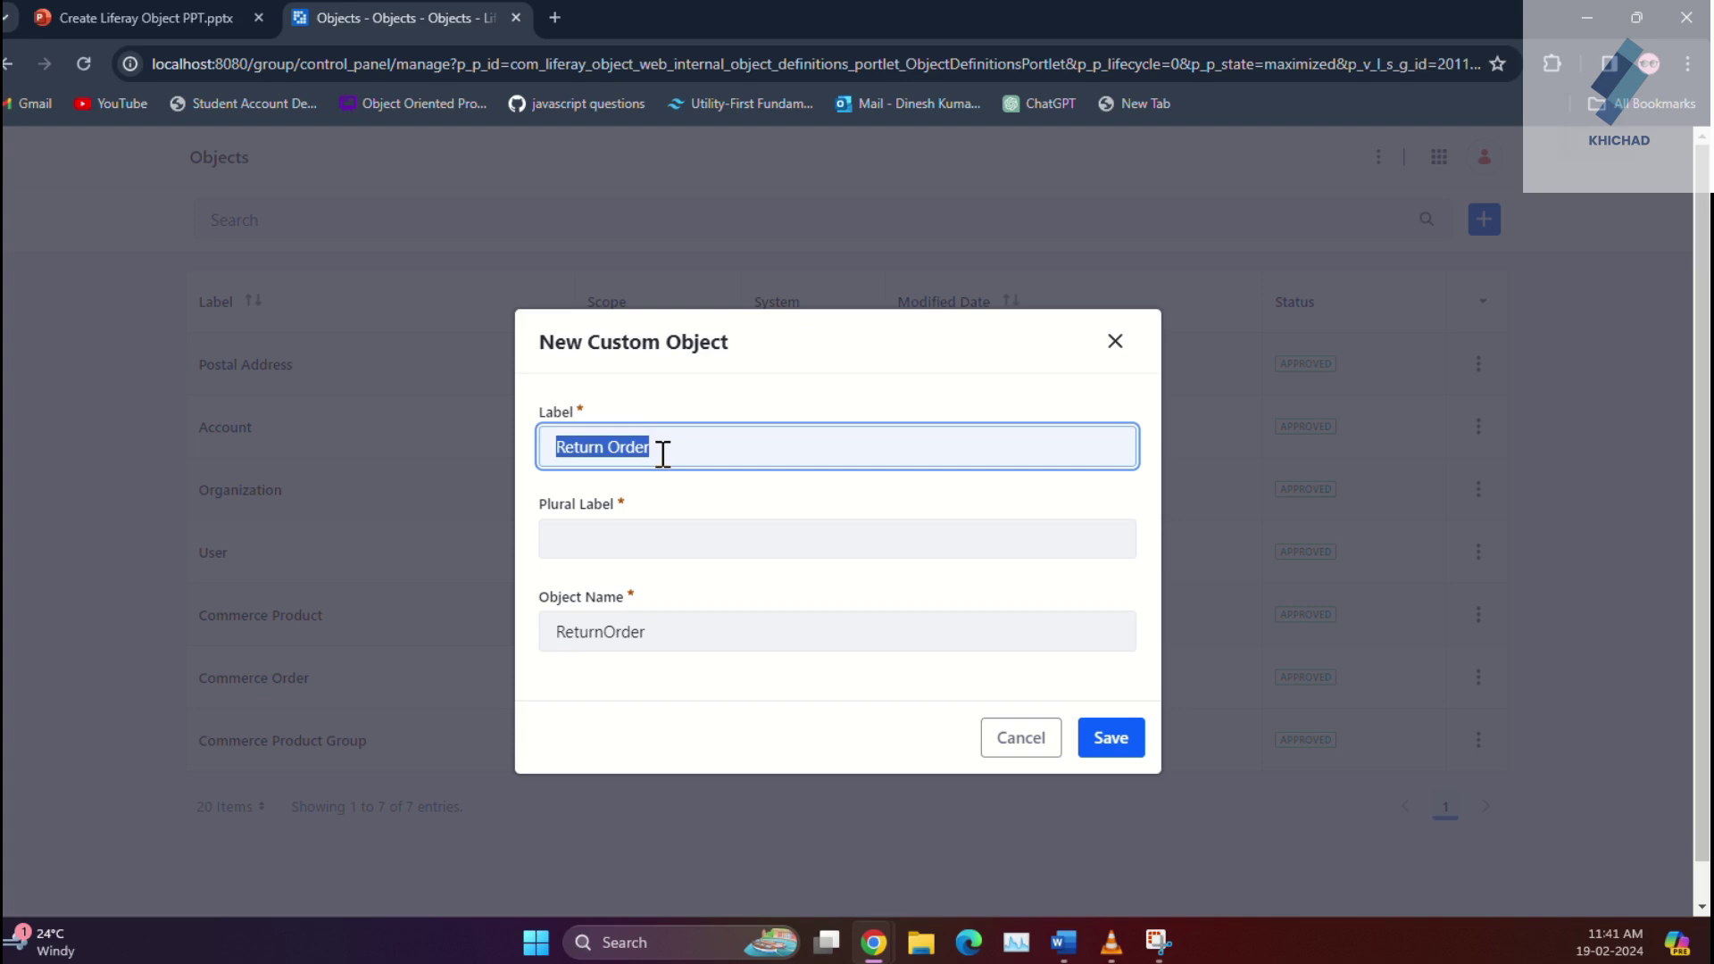
{"action": "left_click", "coordinate": [615, 530]}
{"action": "key", "text": "ctrl+v"}
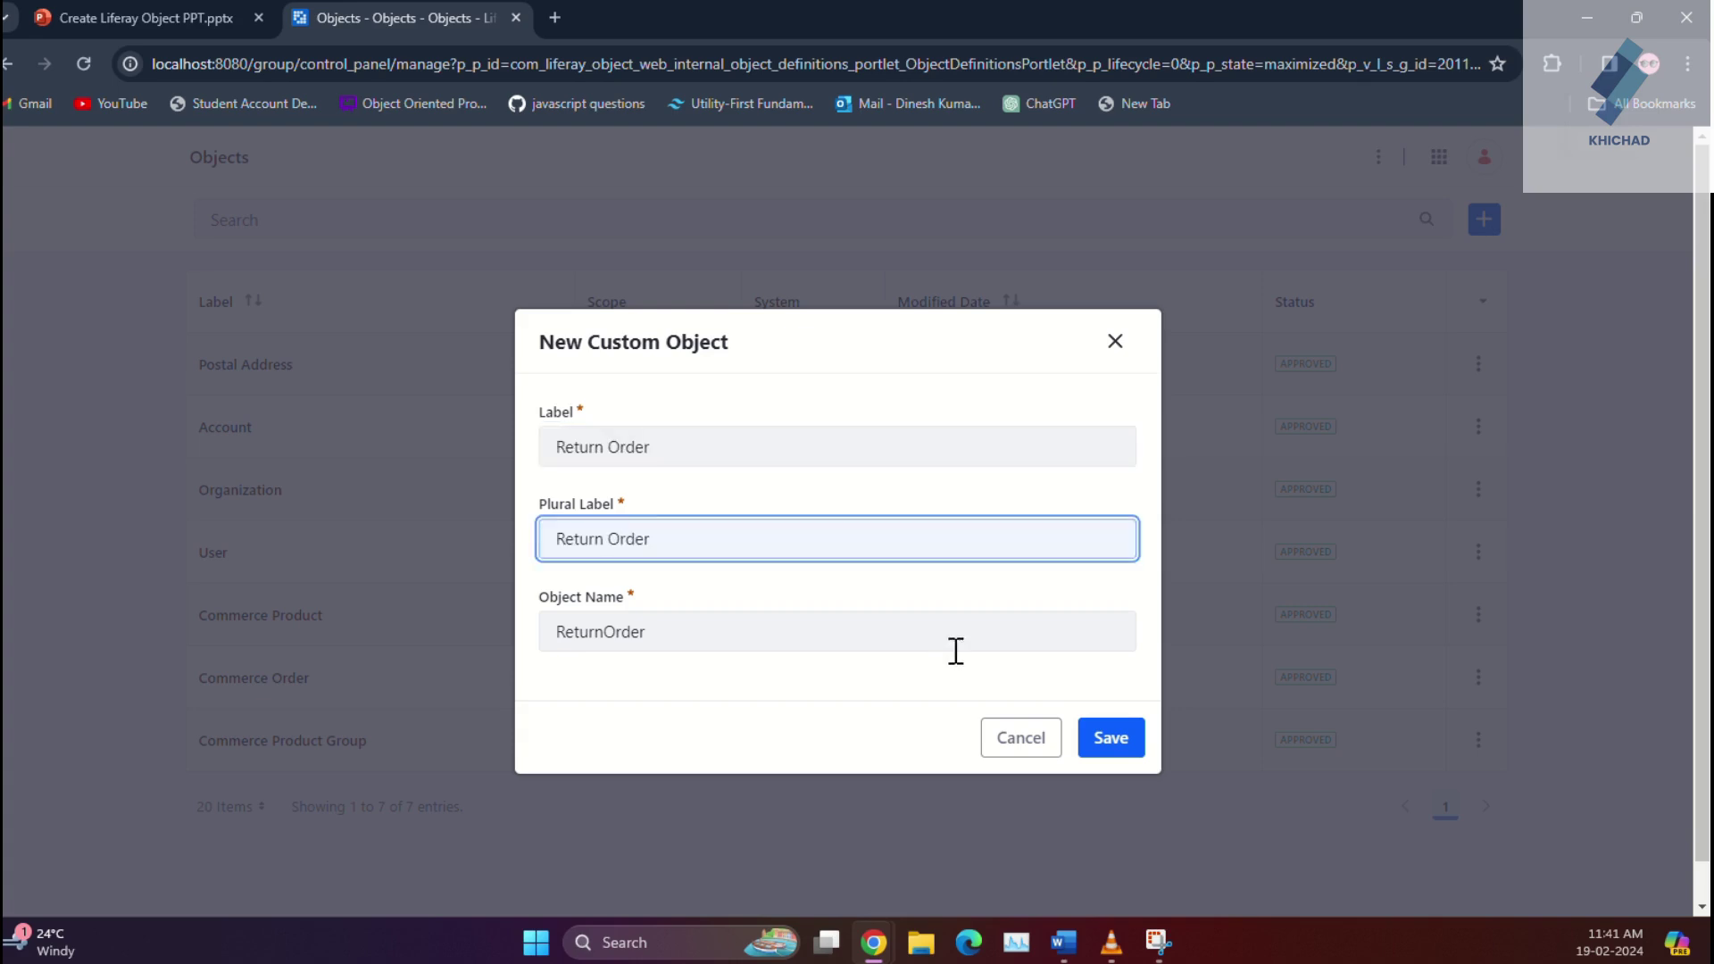
{"action": "left_click", "coordinate": [1128, 742]}
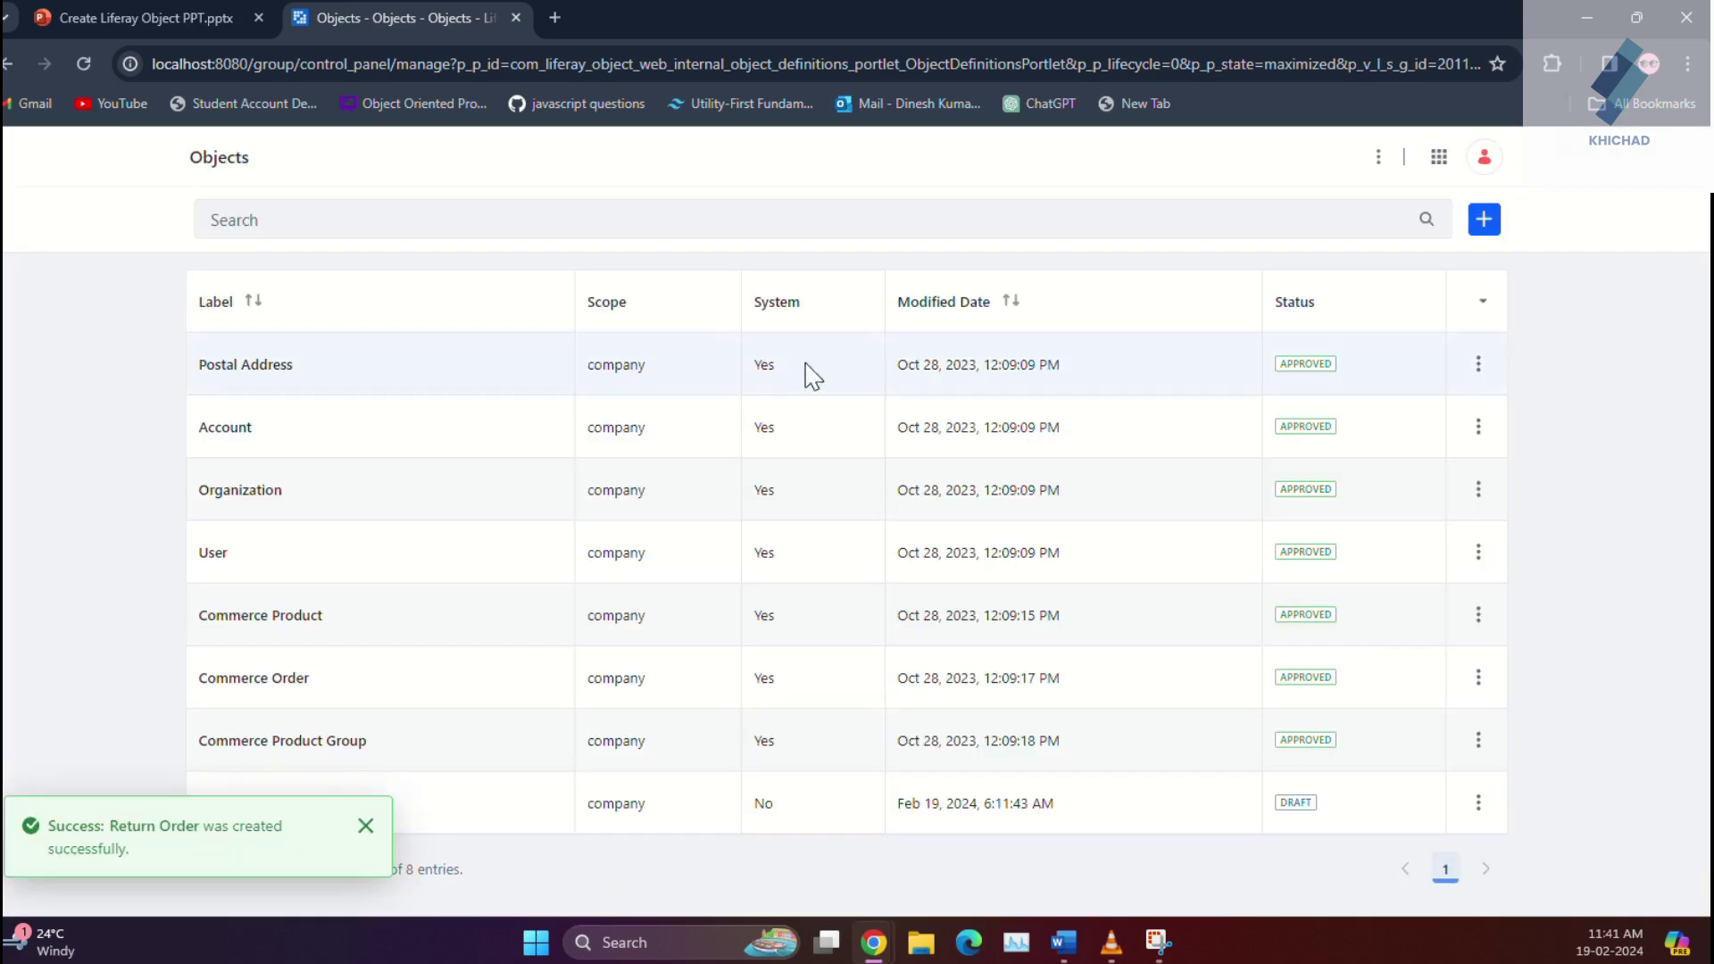
Step: Add a One to Many 'Return Account' relationship from Account to Return Order
{"action": "left_click", "coordinate": [221, 429]}
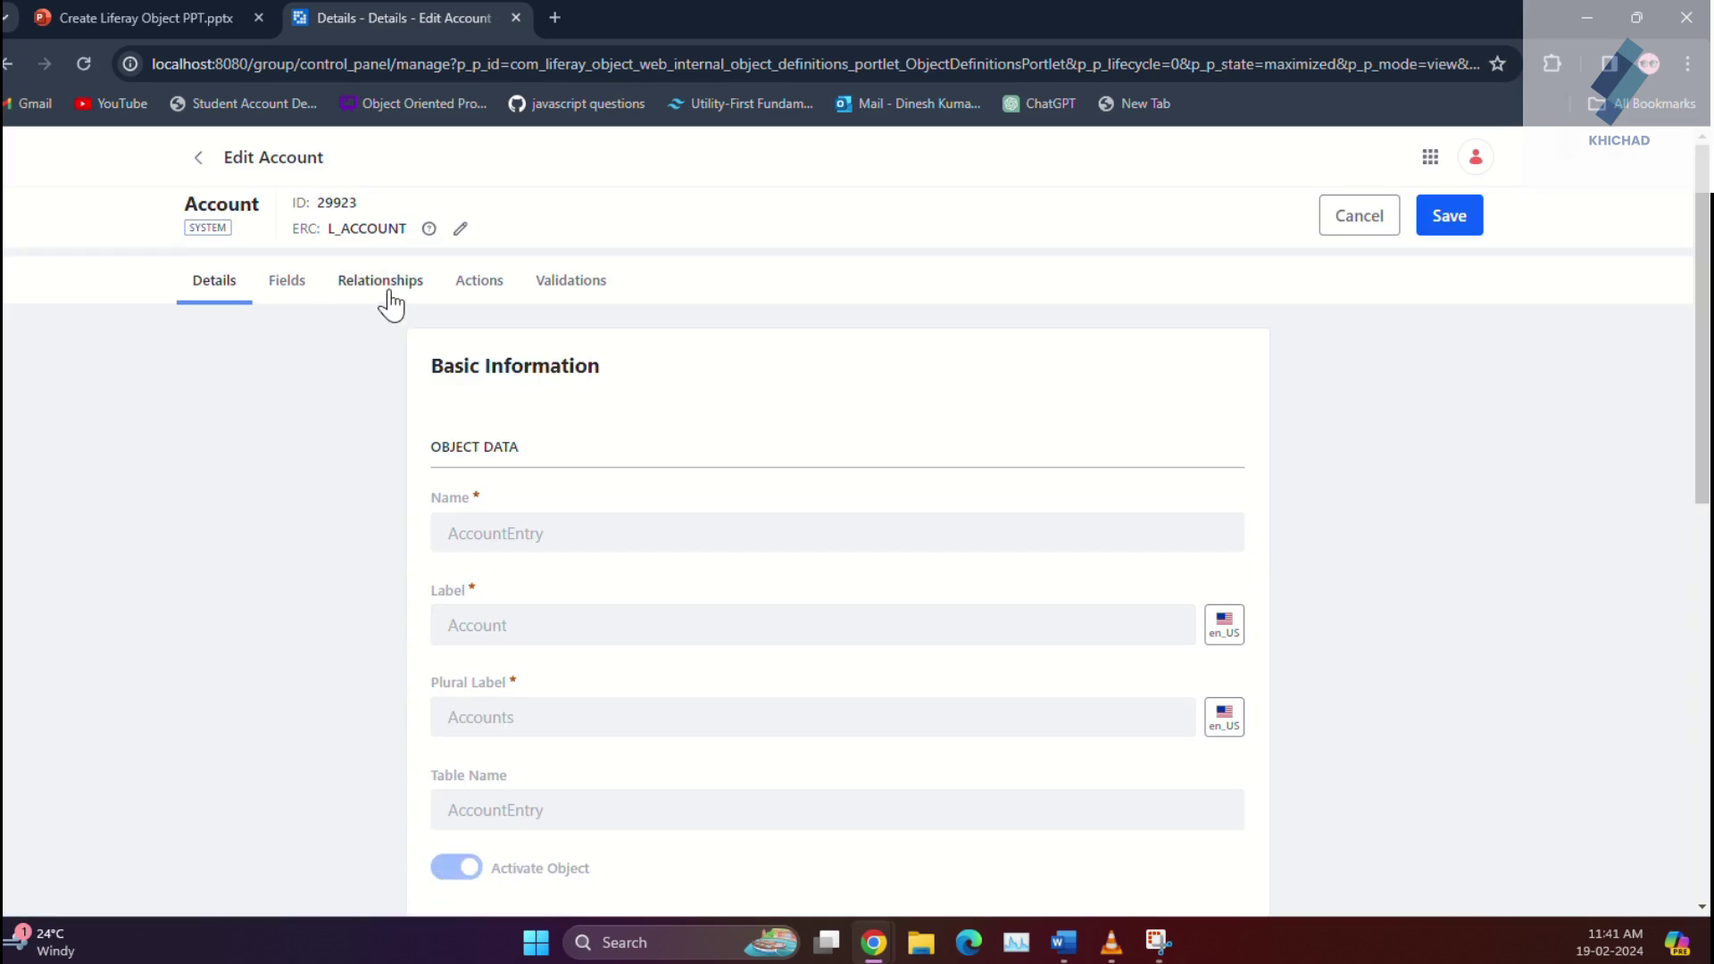
{"action": "left_click", "coordinate": [386, 283]}
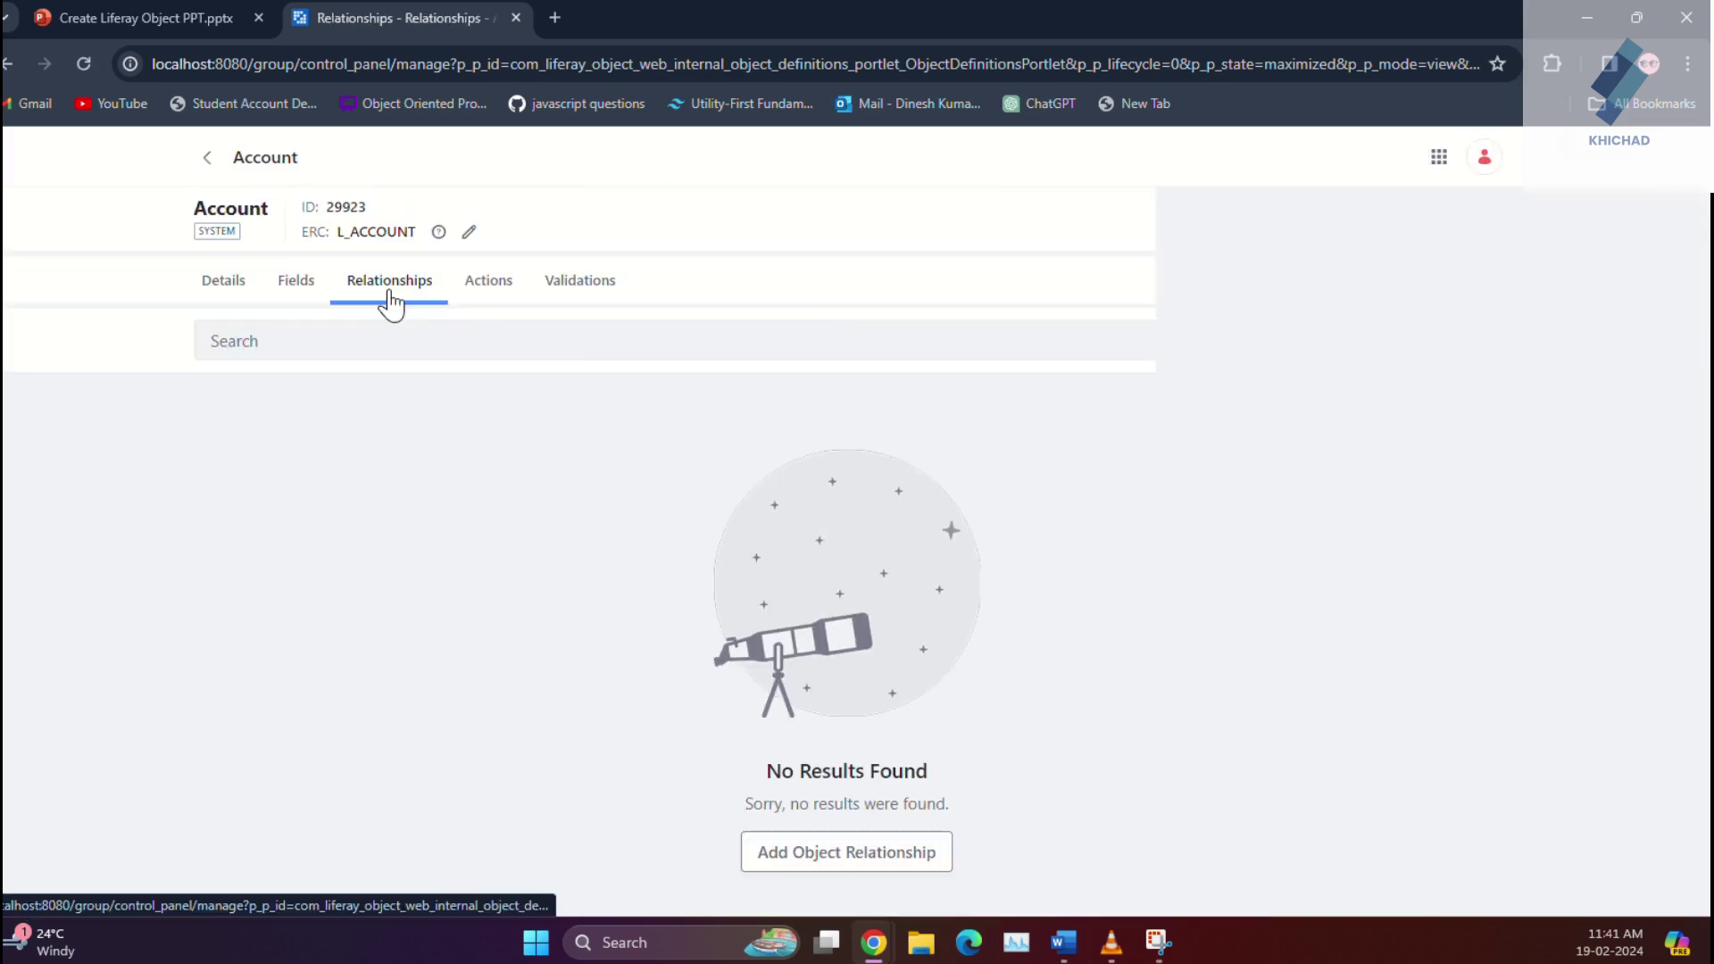
{"action": "left_click", "coordinate": [1485, 341]}
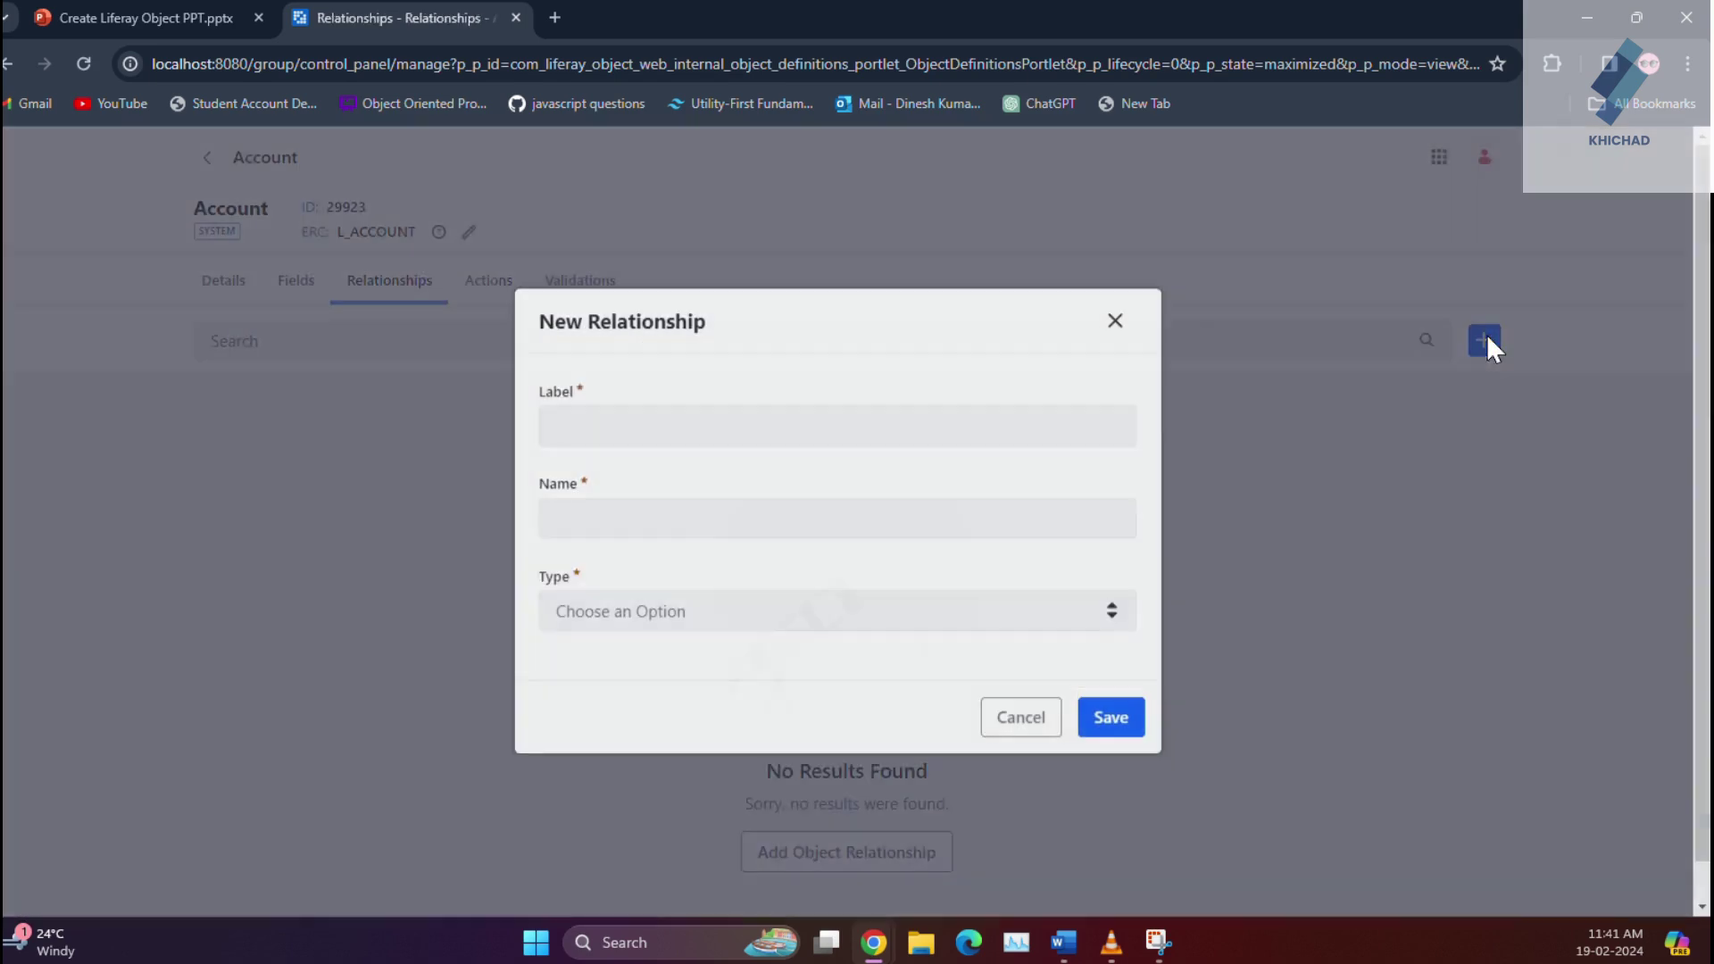
{"action": "left_click", "coordinate": [795, 453]}
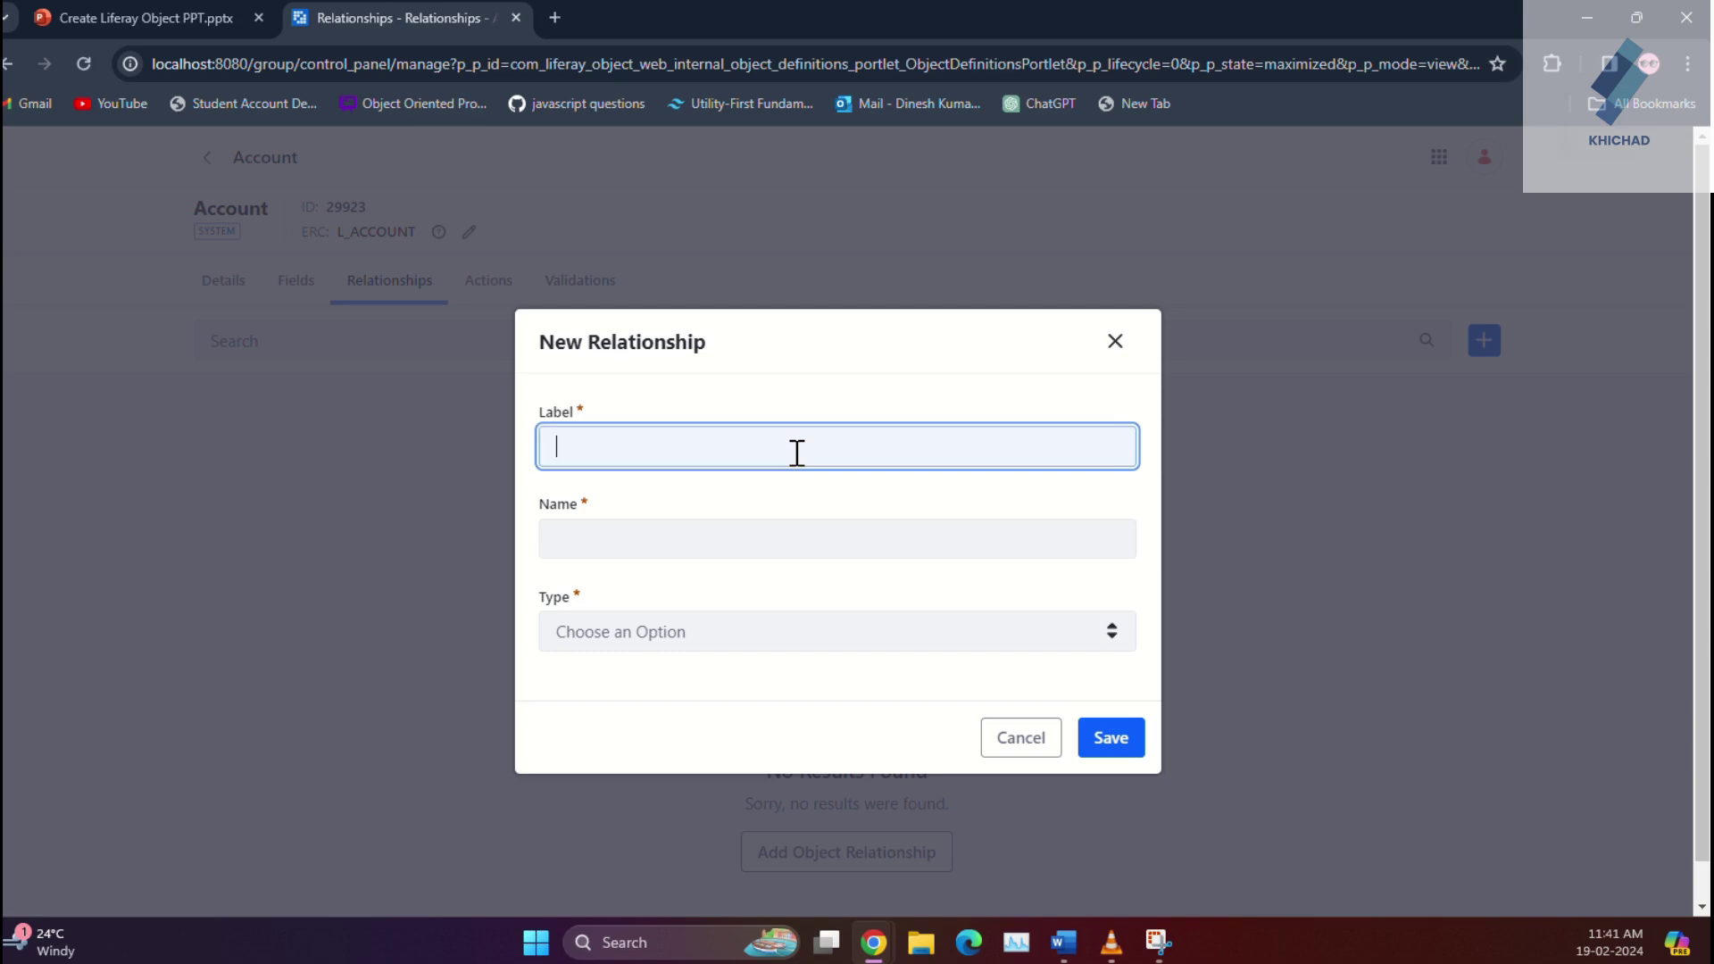
{"action": "type", "text": "Rerurn"}
{"action": "key", "text": "BackSpace"}
{"action": "key", "text": "BackSpace"}
{"action": "key", "text": "BackSpace"}
{"action": "type", "text": "turn Account"}
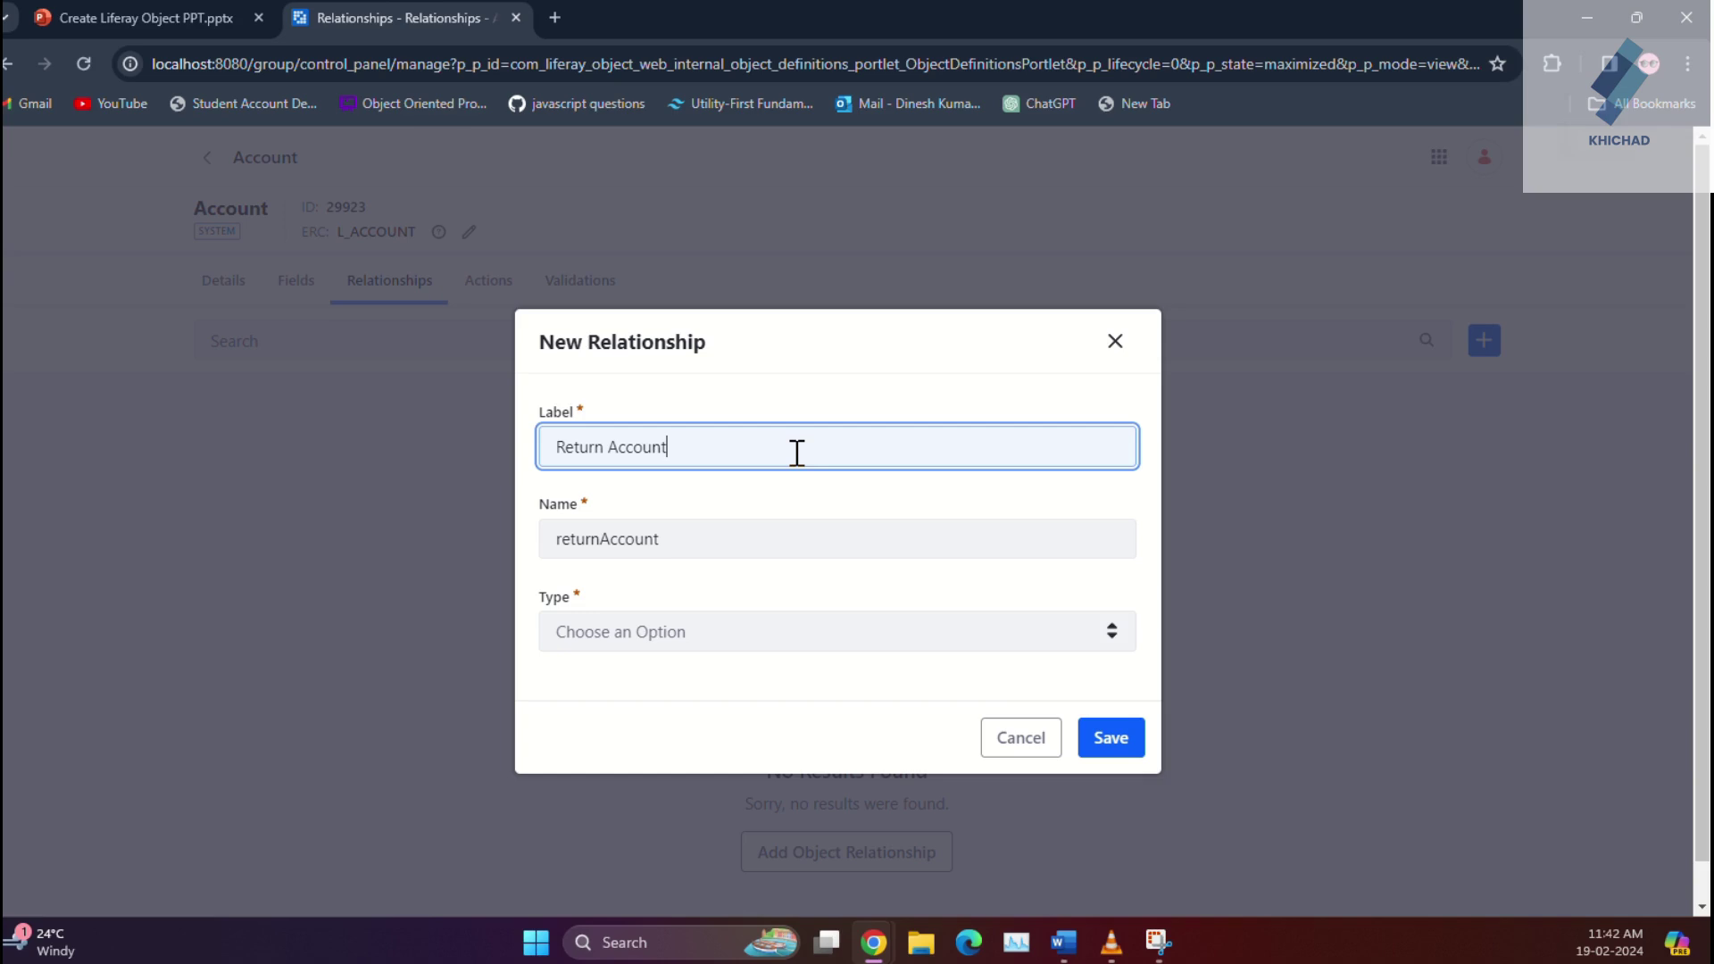
{"action": "left_click", "coordinate": [718, 630]}
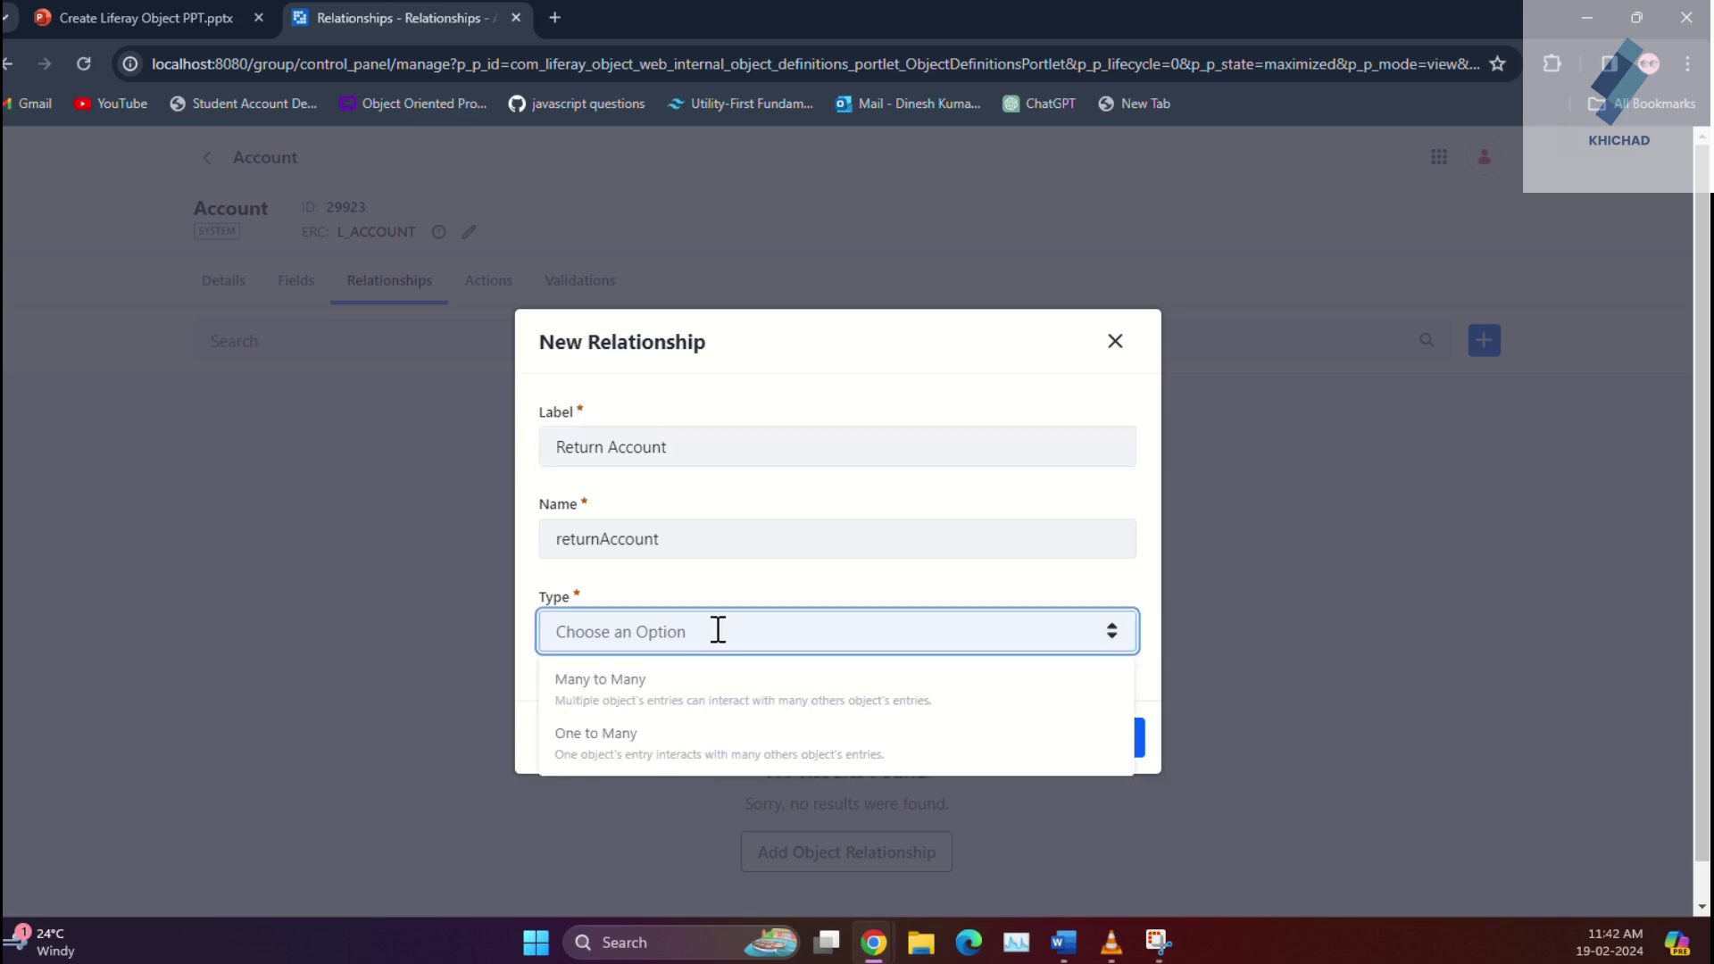
{"action": "left_click", "coordinate": [701, 753]}
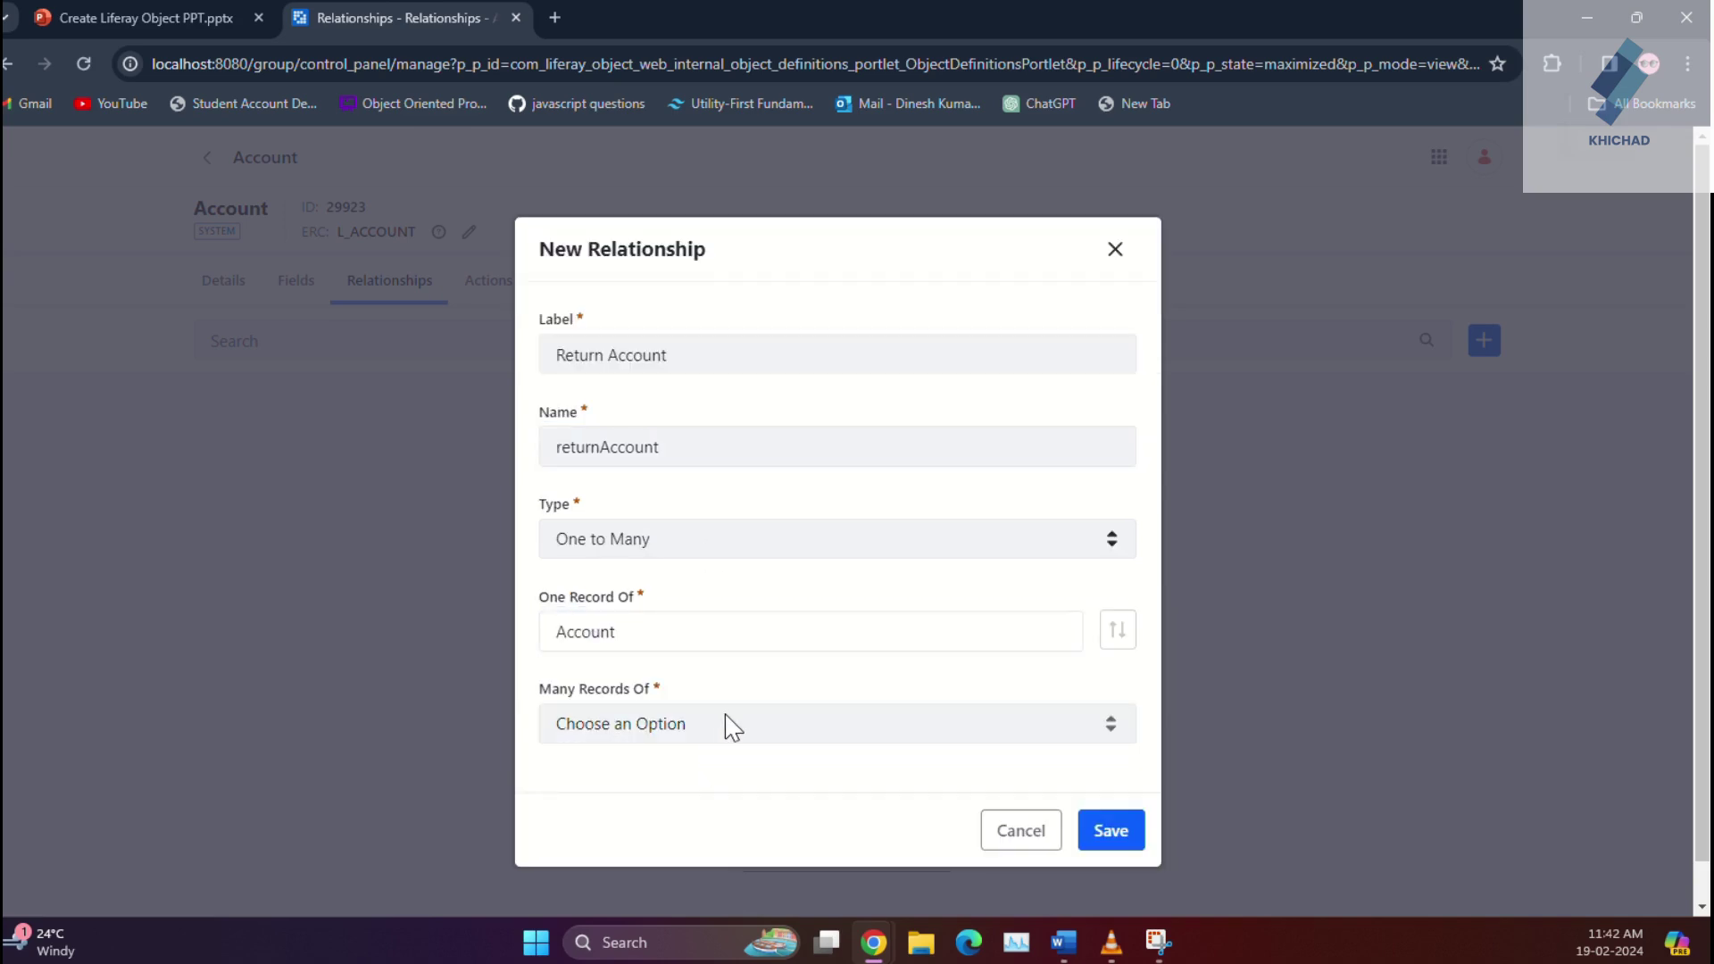
{"action": "left_click", "coordinate": [732, 728]}
{"action": "left_click", "coordinate": [709, 827]}
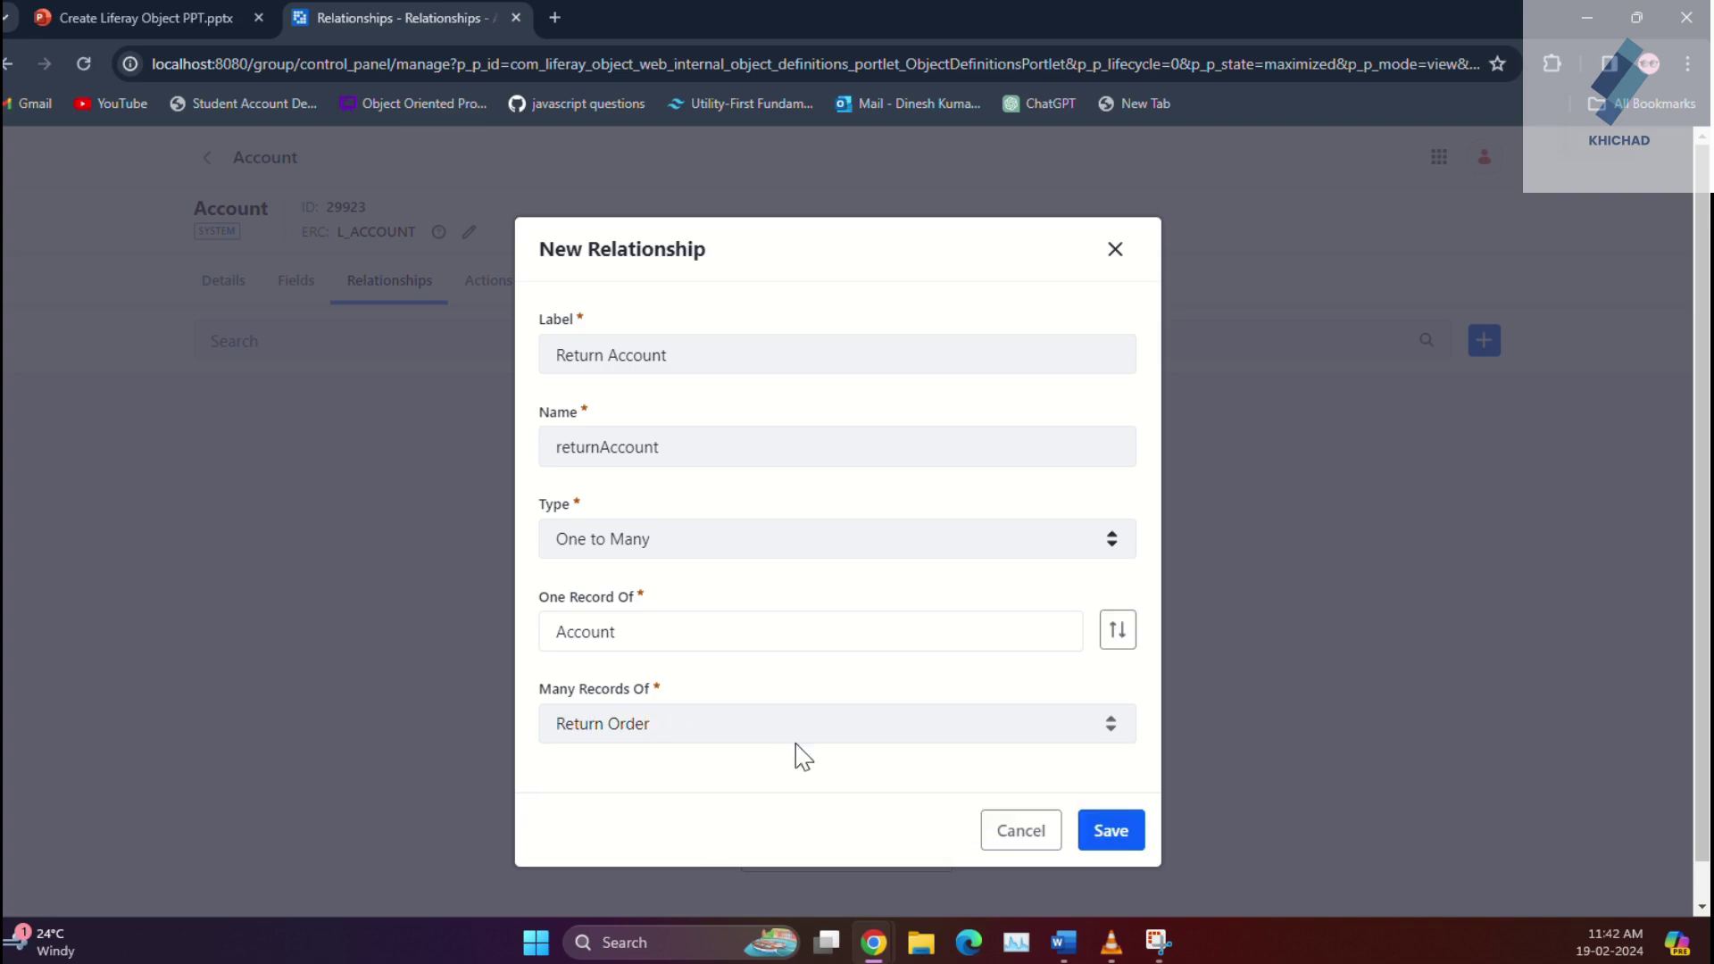
{"action": "left_click", "coordinate": [1128, 843]}
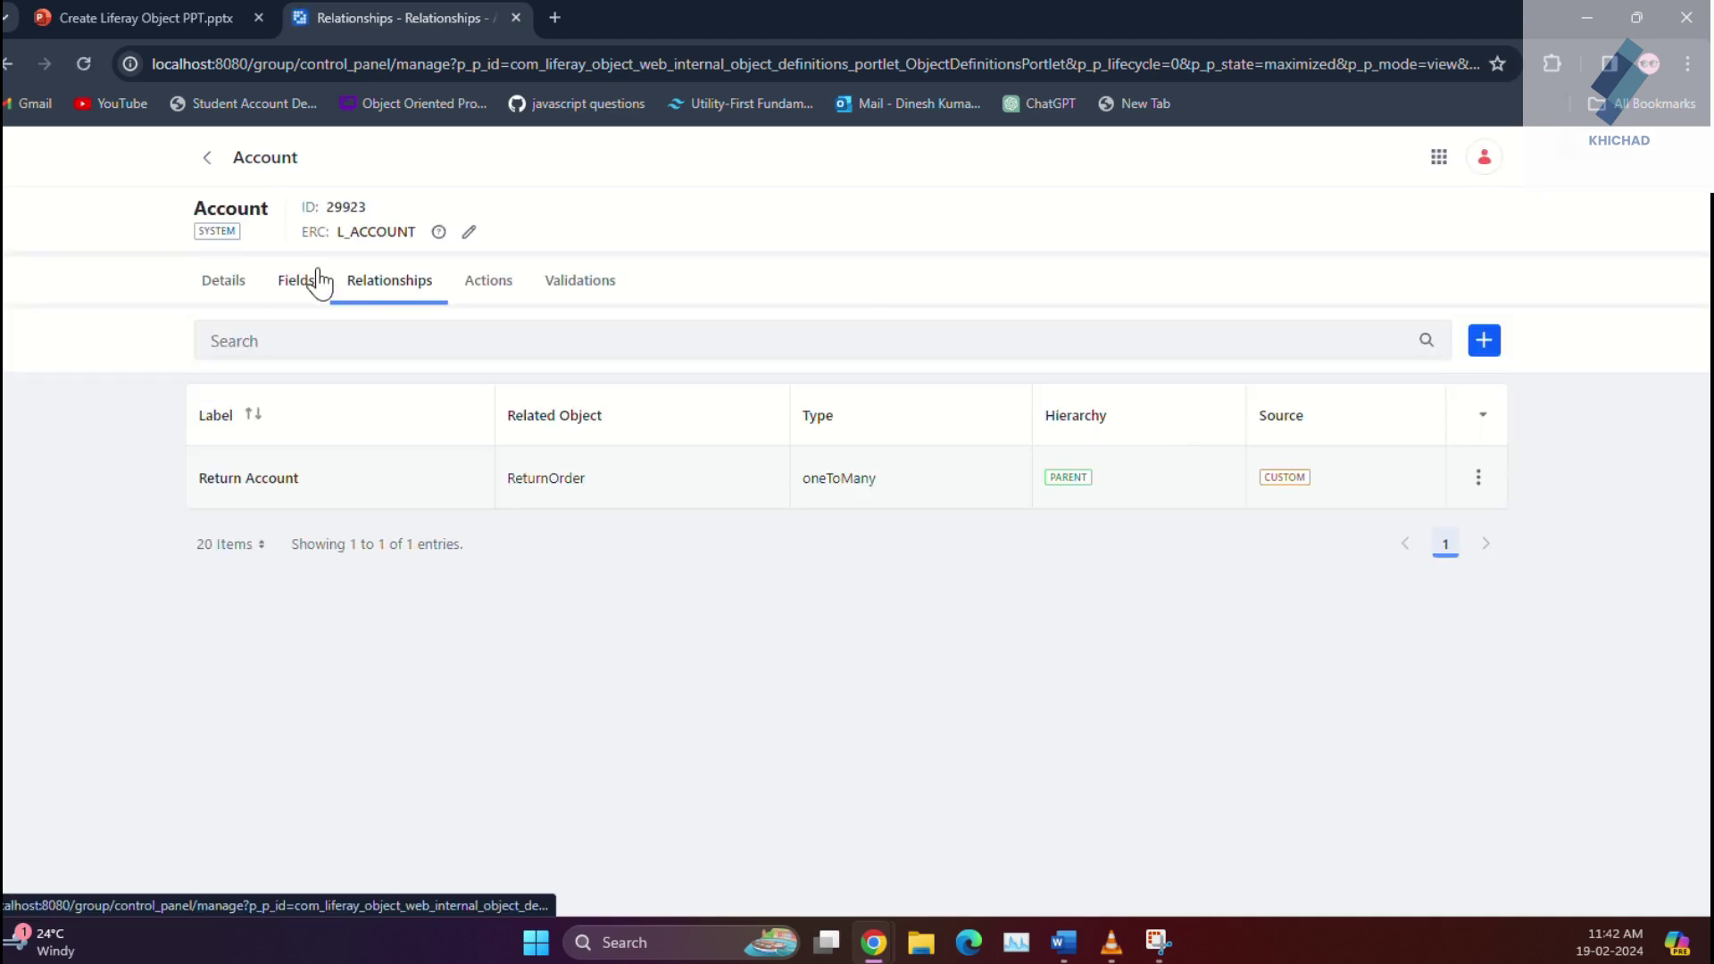
Step: Start a new Postal Address relationship labelled 'Return address'
{"action": "left_click", "coordinate": [202, 161]}
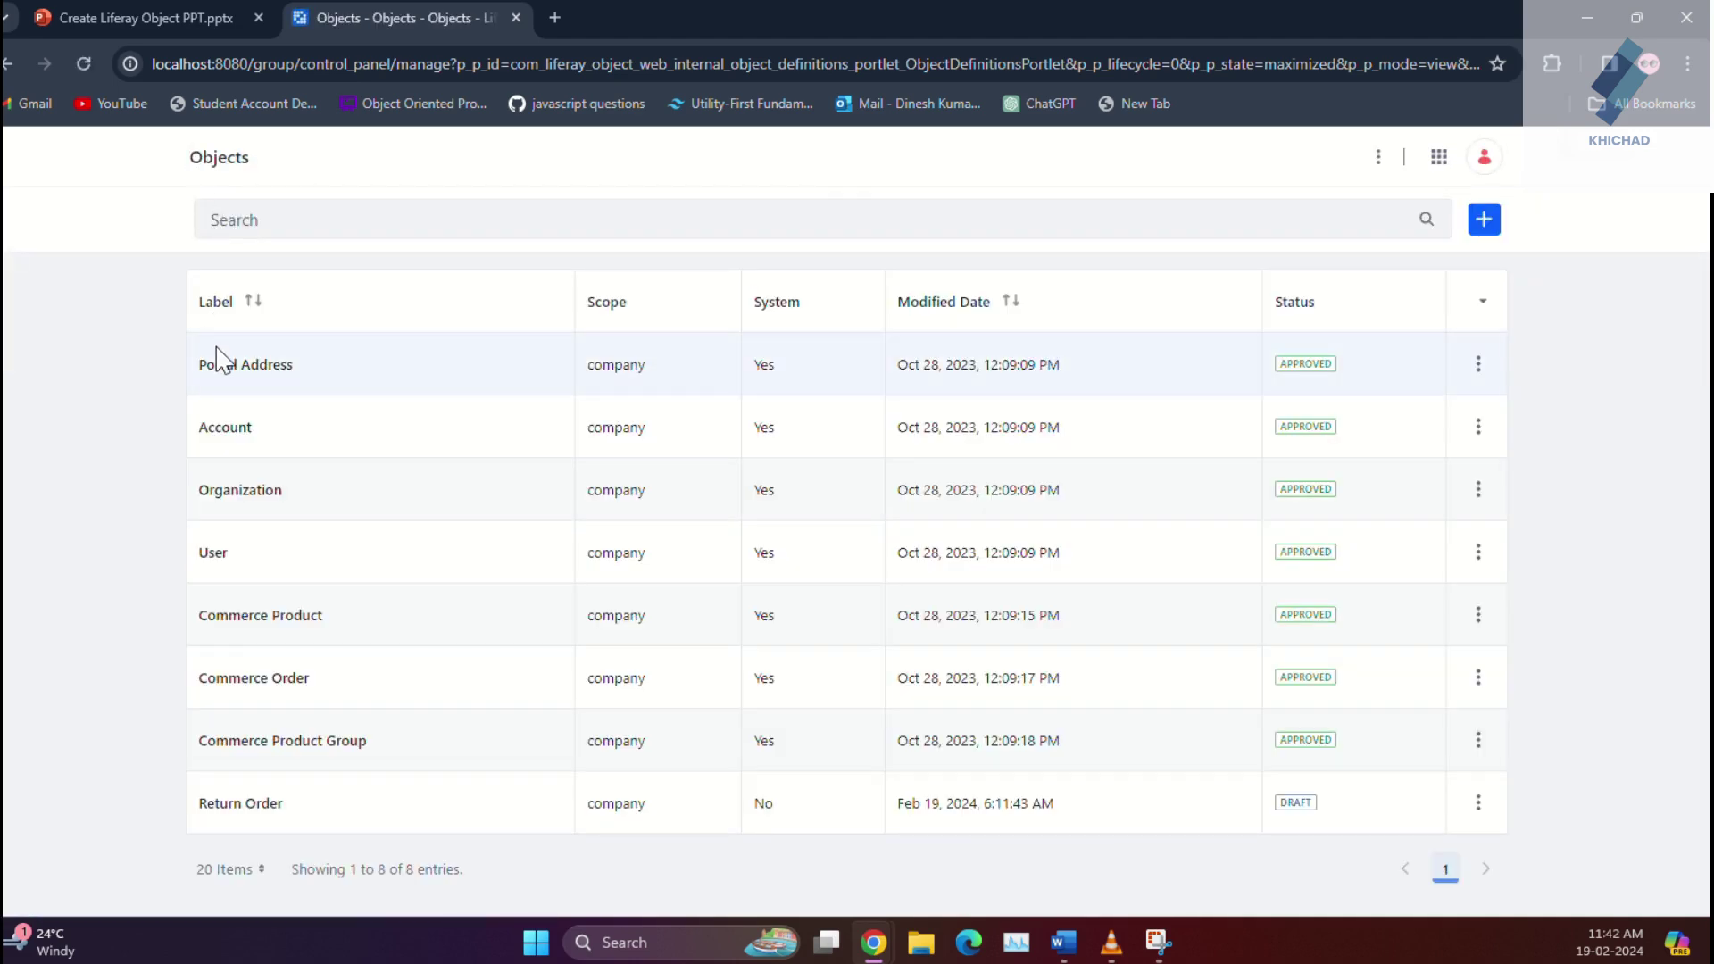
{"action": "left_click", "coordinate": [222, 366]}
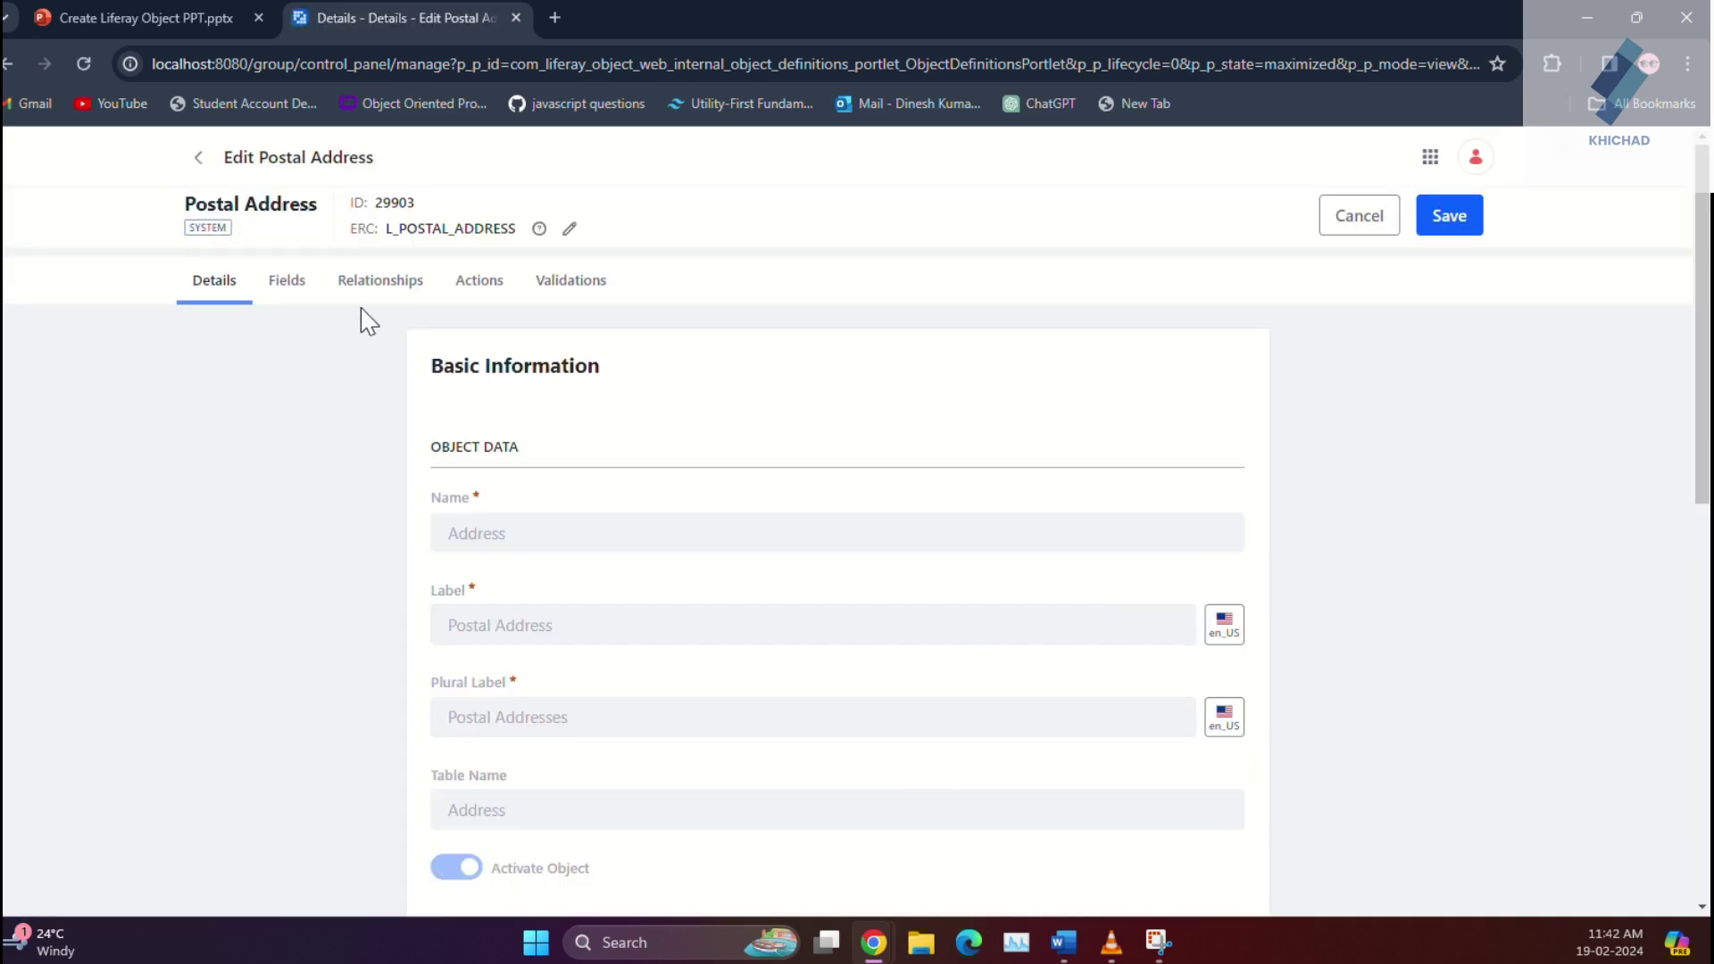
{"action": "left_click", "coordinate": [385, 282]}
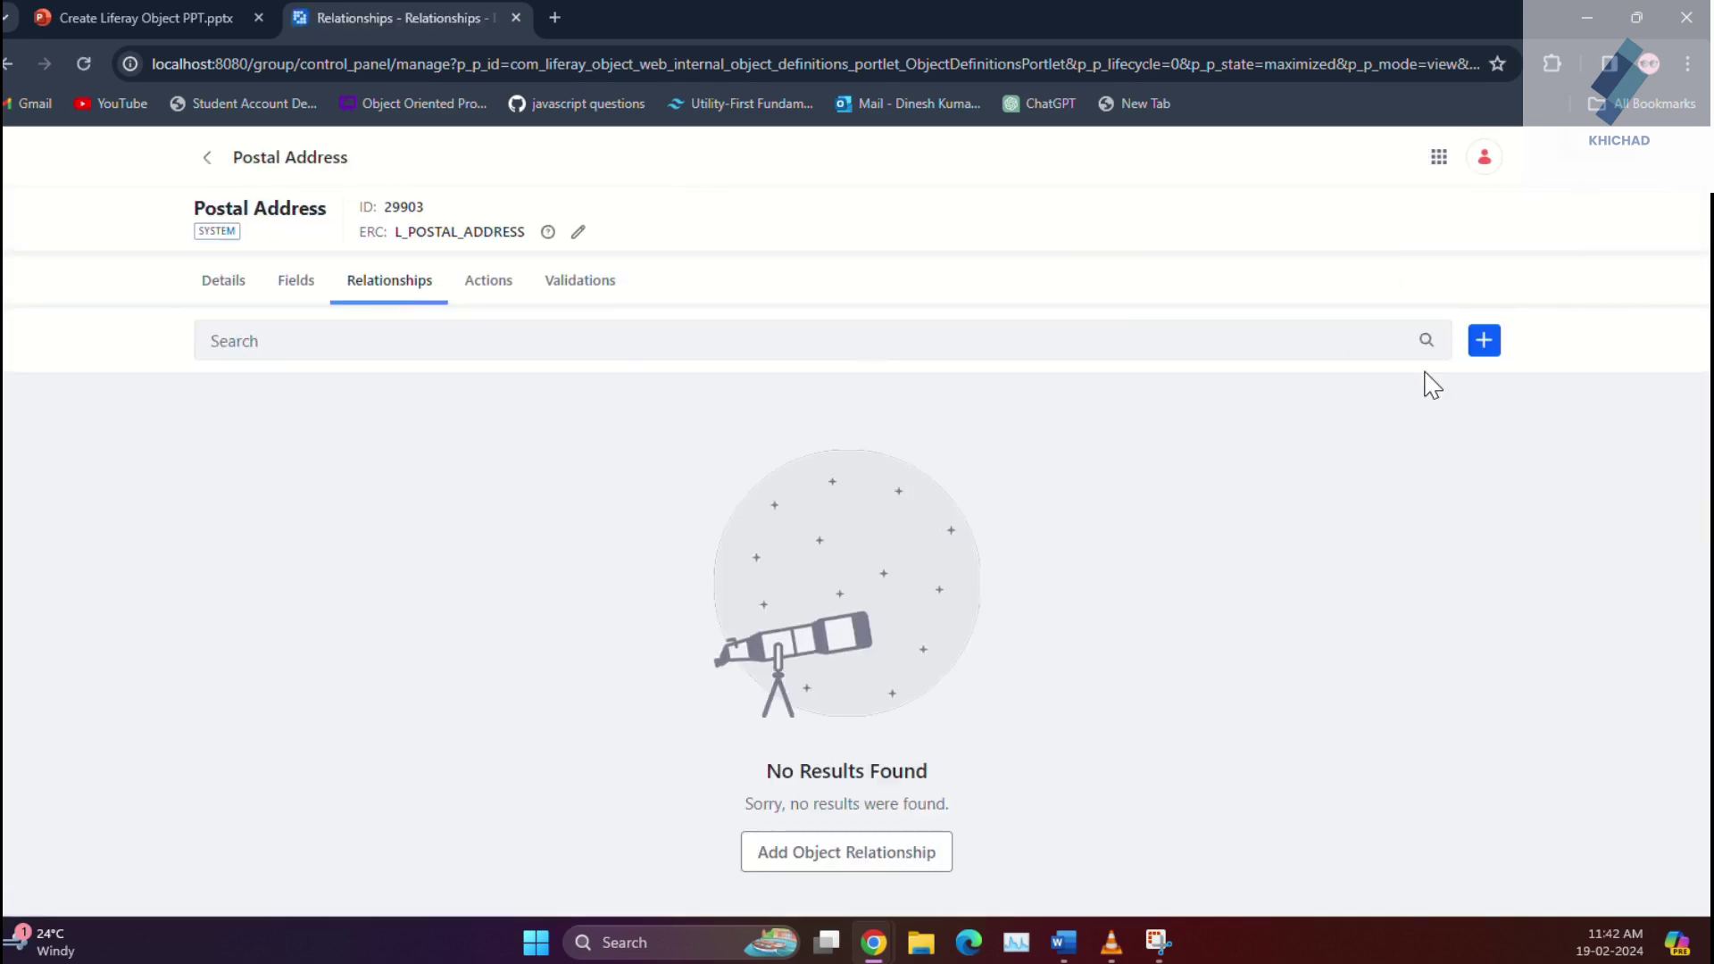
{"action": "left_click", "coordinate": [1484, 341]}
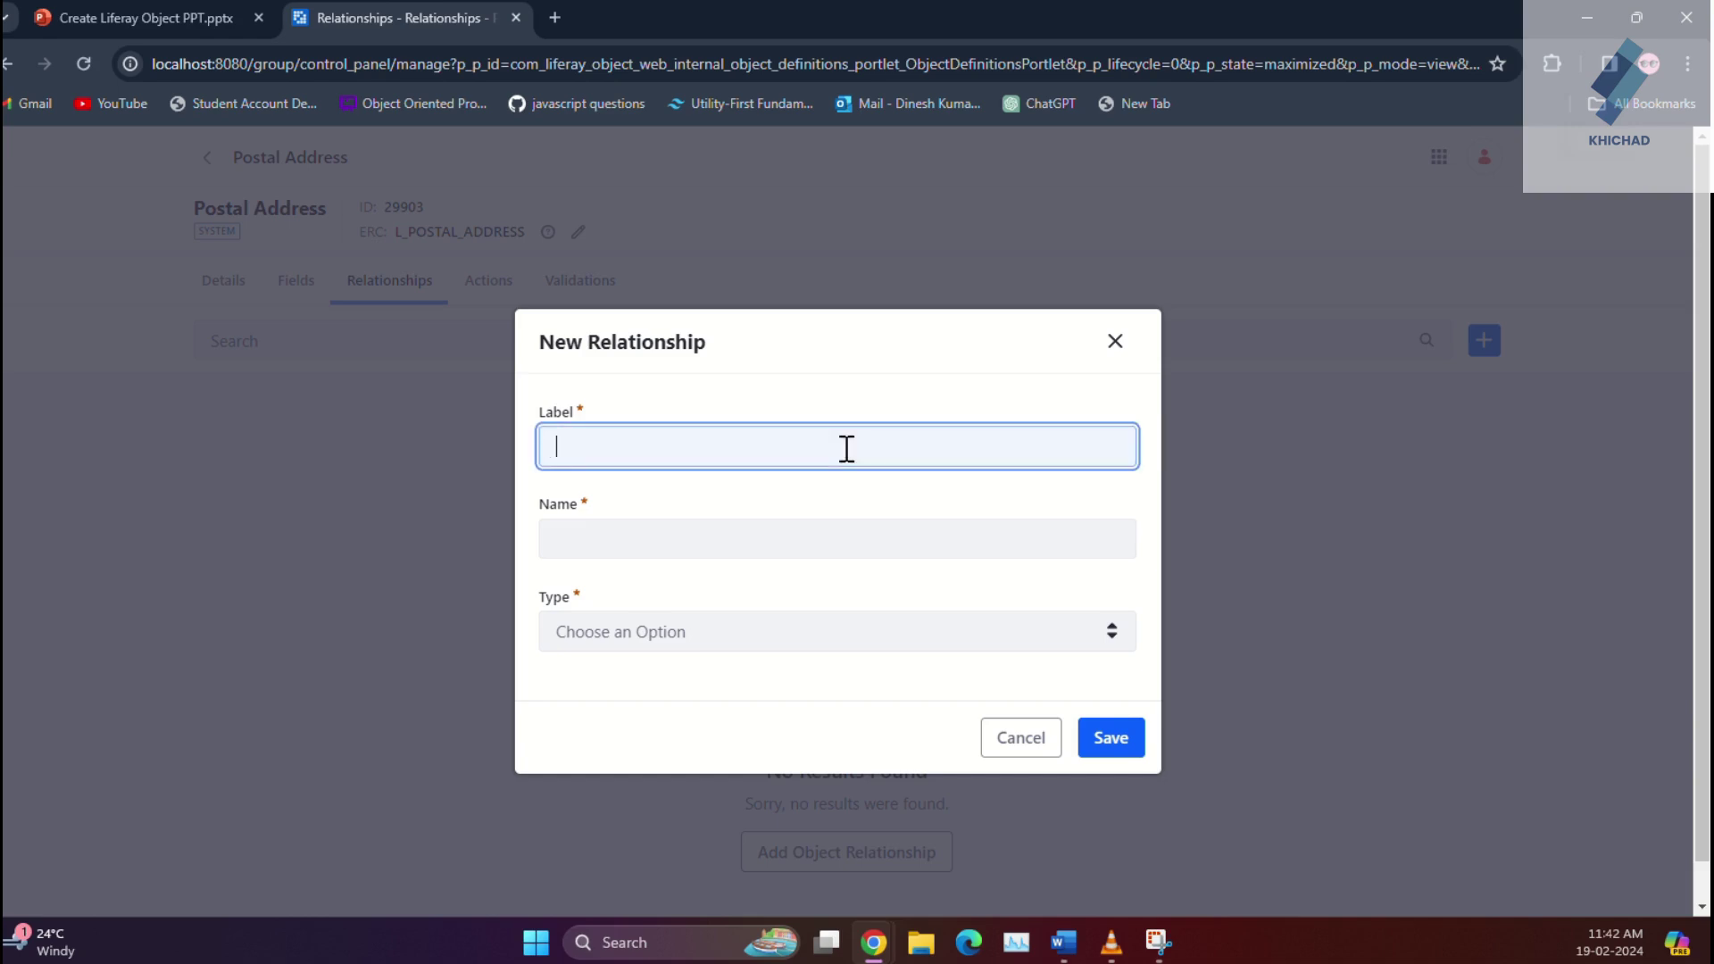
{"action": "type", "text": "Rerui"}
{"action": "key", "text": "BackSpace"}
{"action": "key", "text": "BackSpace"}
{"action": "key", "text": "BackSpace"}
{"action": "type", "text": "tr"}
{"action": "type", "text": "un"}
{"action": "type", "text": "a"}
{"action": "type", "text": "ddress"}
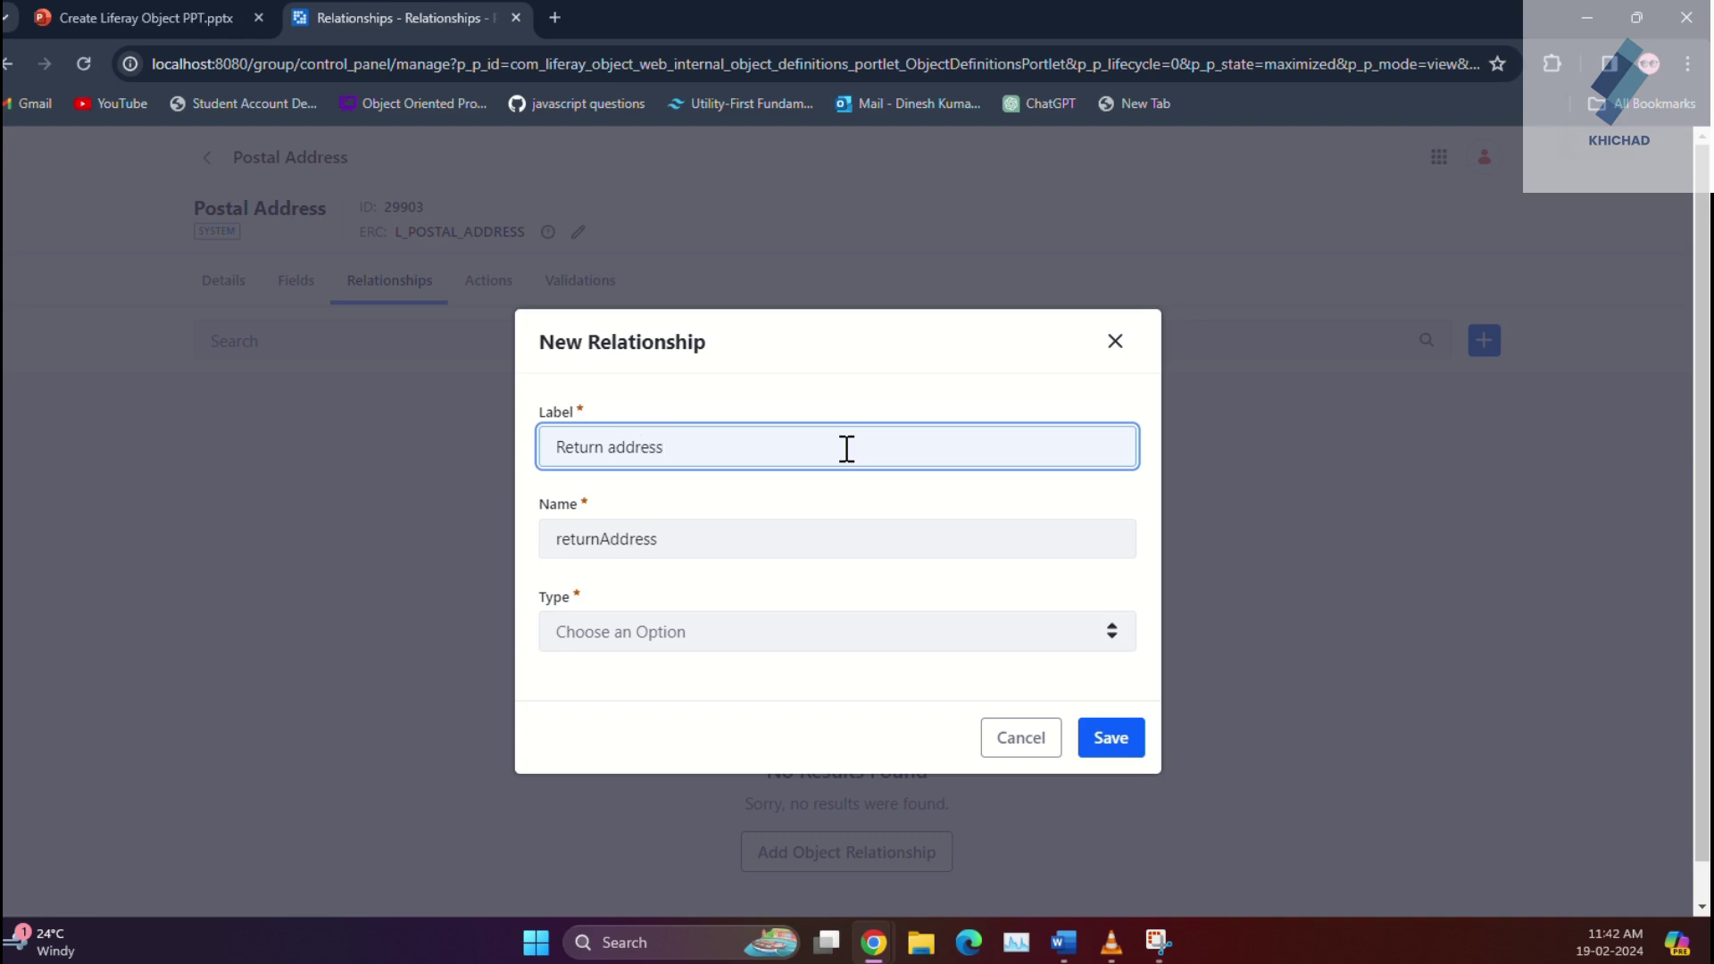
{"action": "key", "text": "ctrl+shift+Left"}
{"action": "key", "text": "ctrl+shift+Left"}
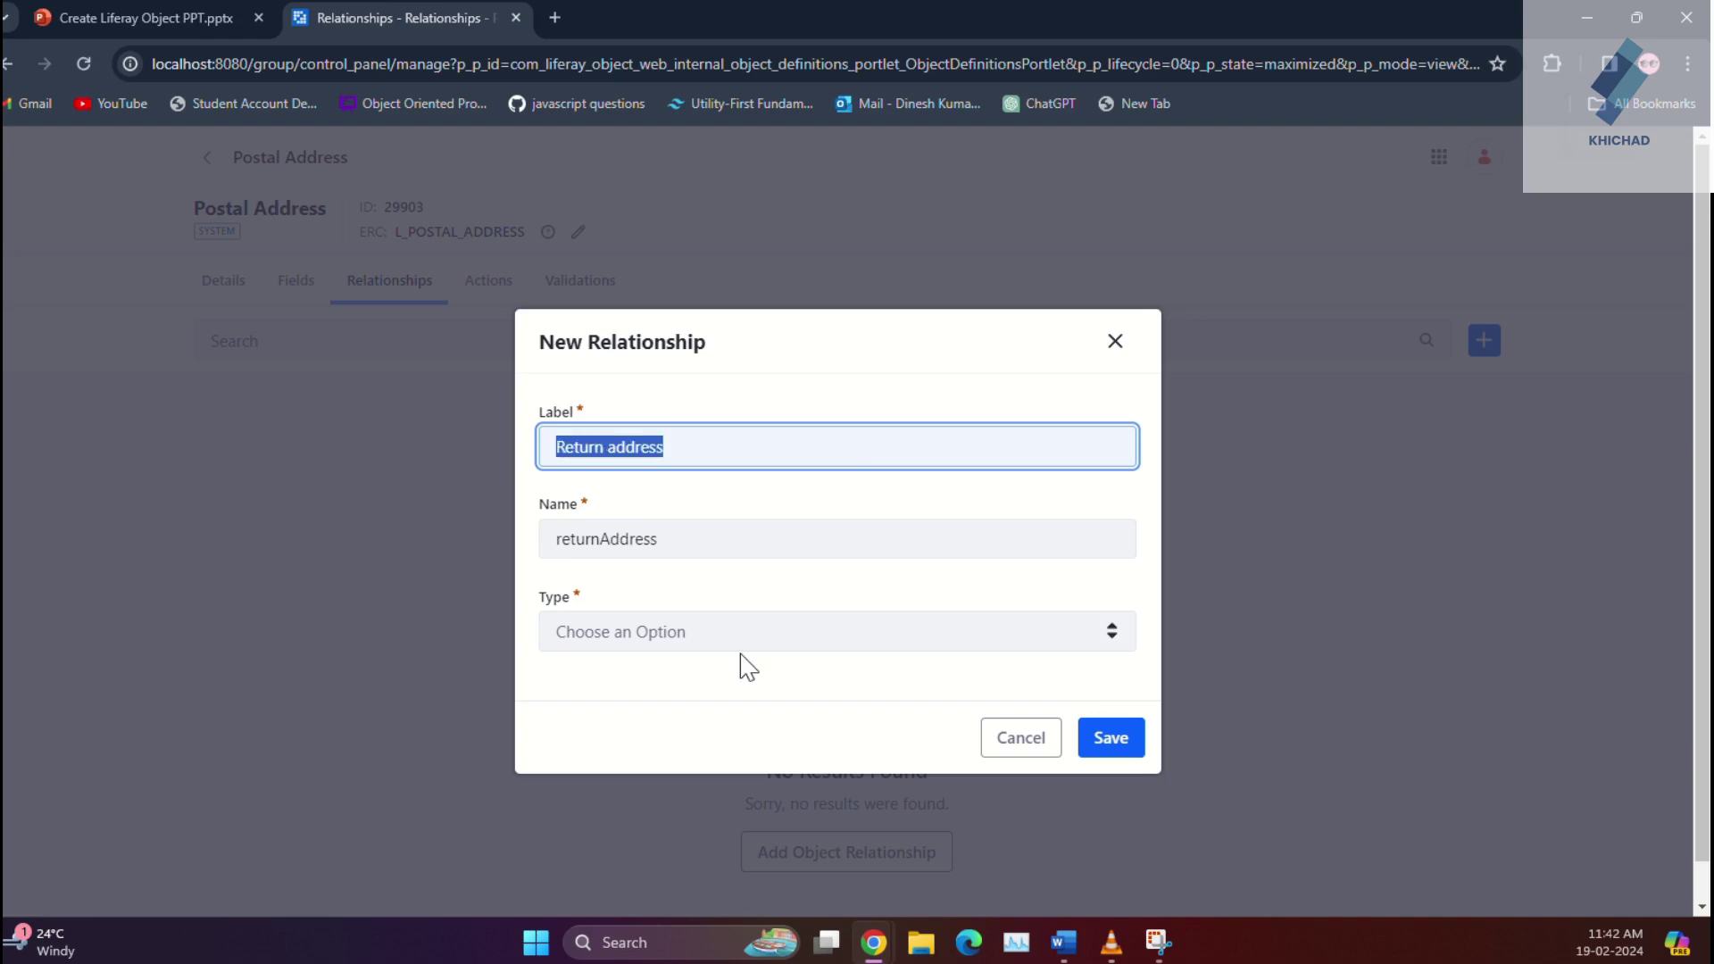
Step: Make it One to Many to Return Order with Return Account as parameter, and save
{"action": "left_click", "coordinate": [753, 640]}
{"action": "left_click", "coordinate": [741, 692]}
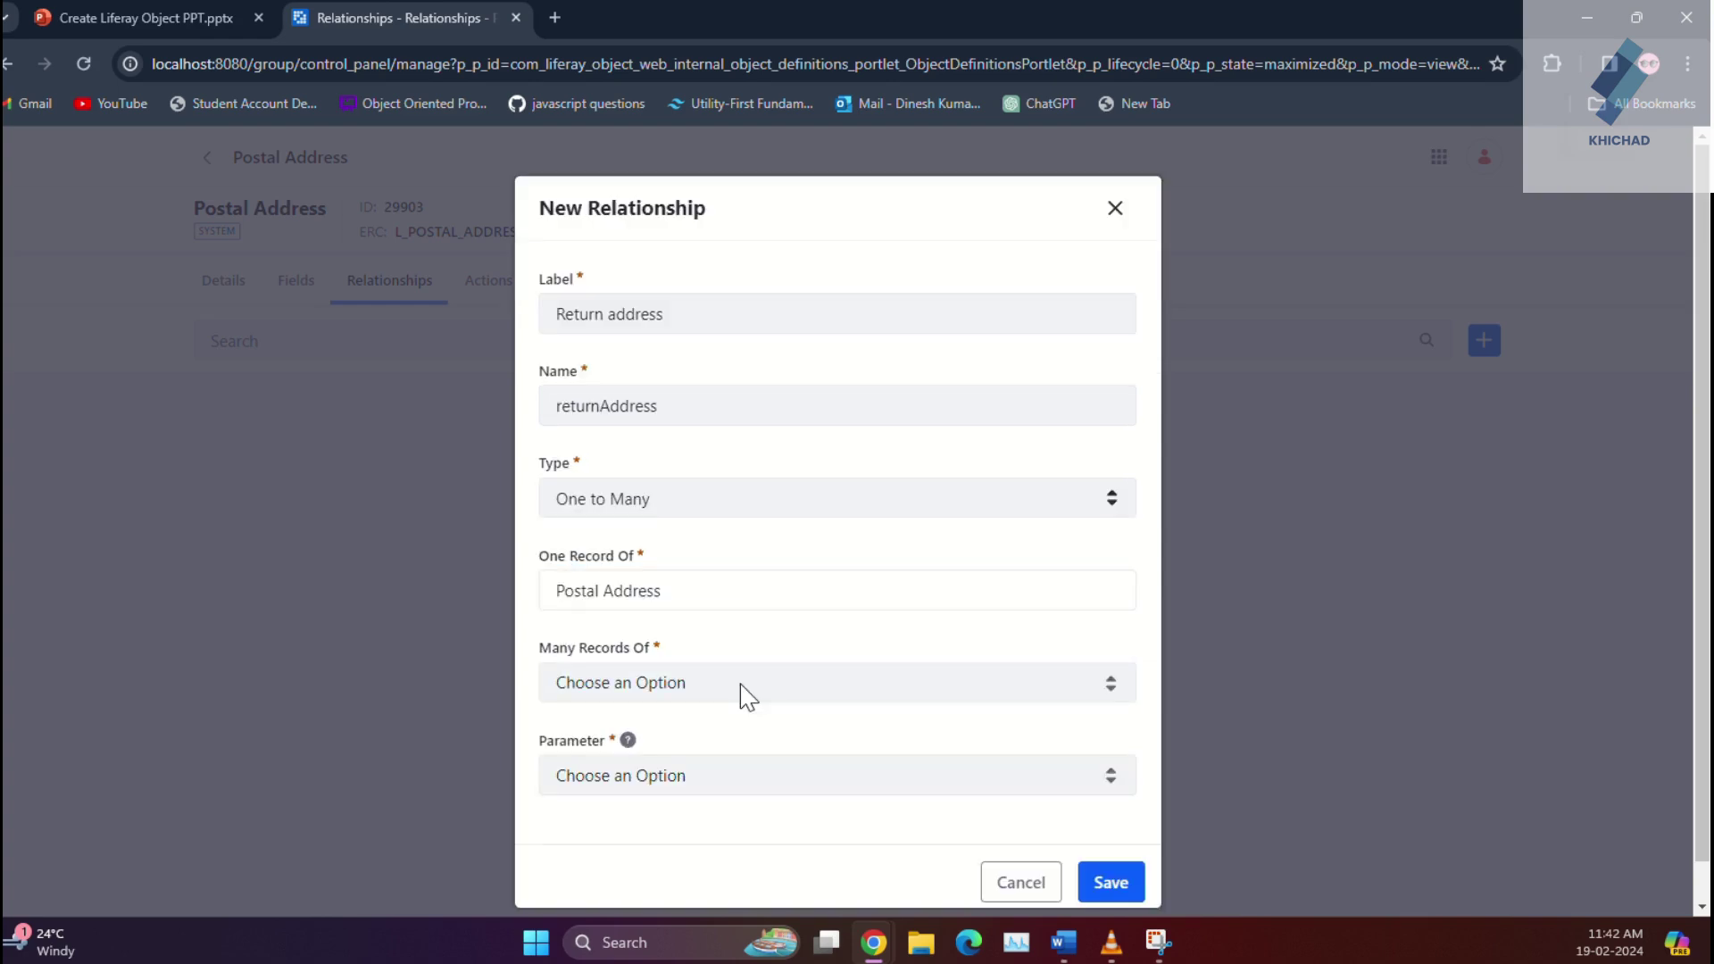
{"action": "left_click", "coordinate": [748, 697]}
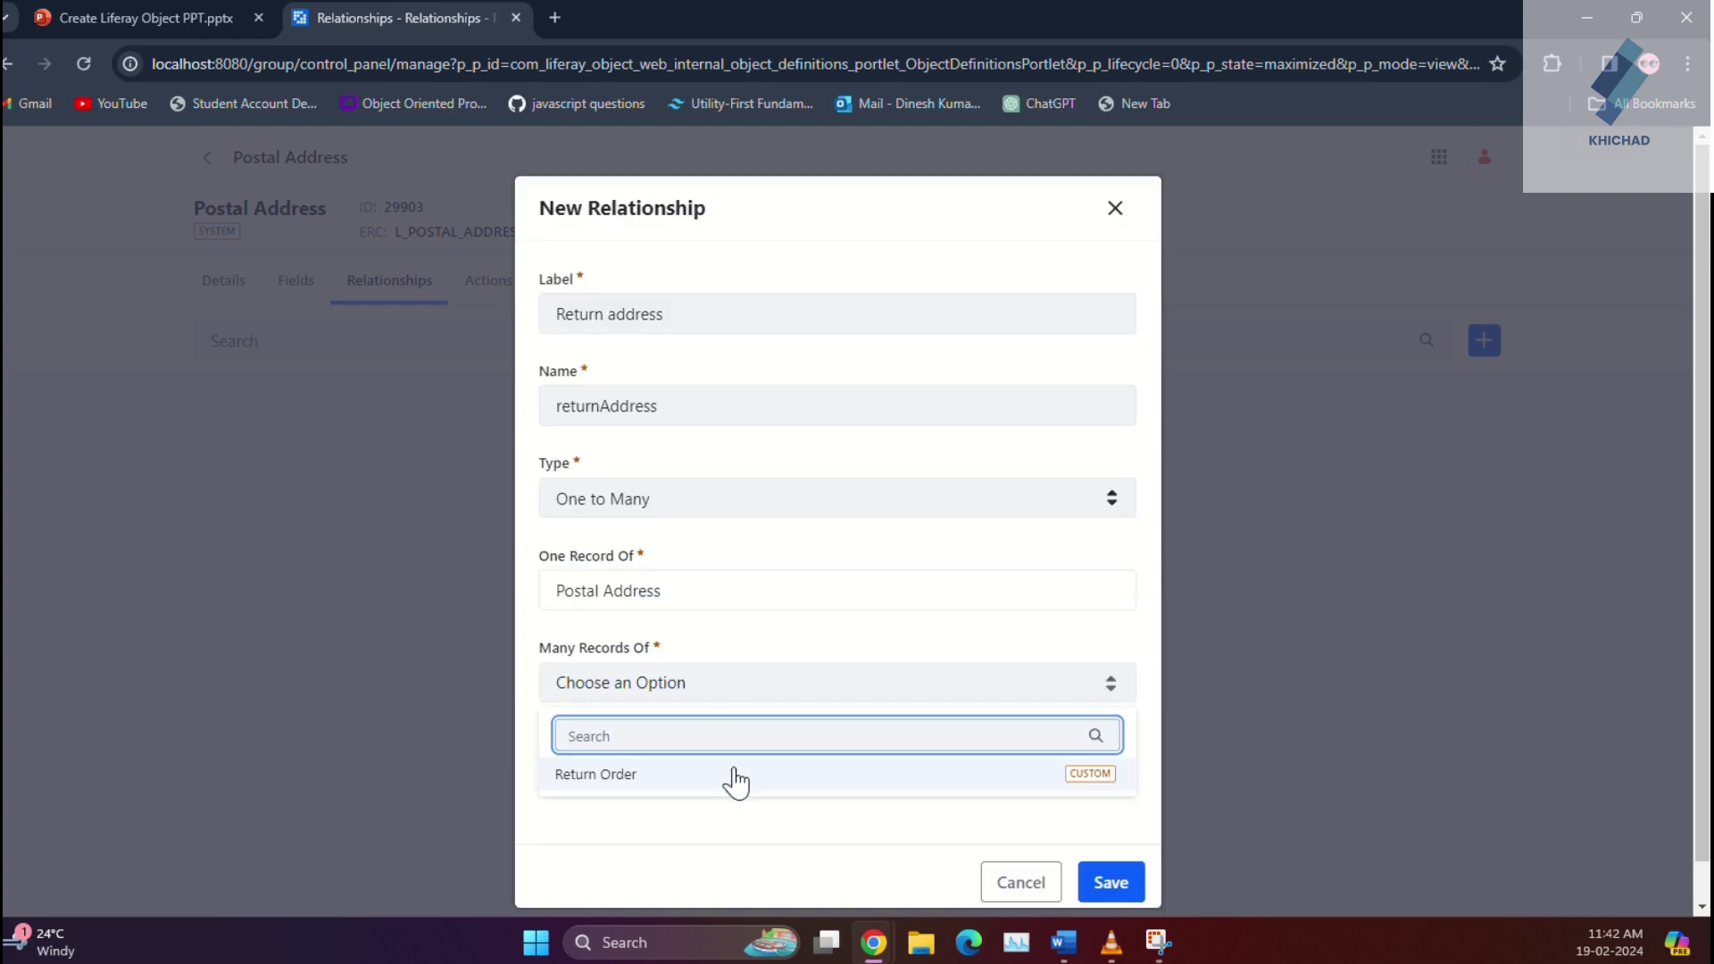
{"action": "left_click", "coordinate": [732, 779]}
{"action": "left_click", "coordinate": [728, 786]}
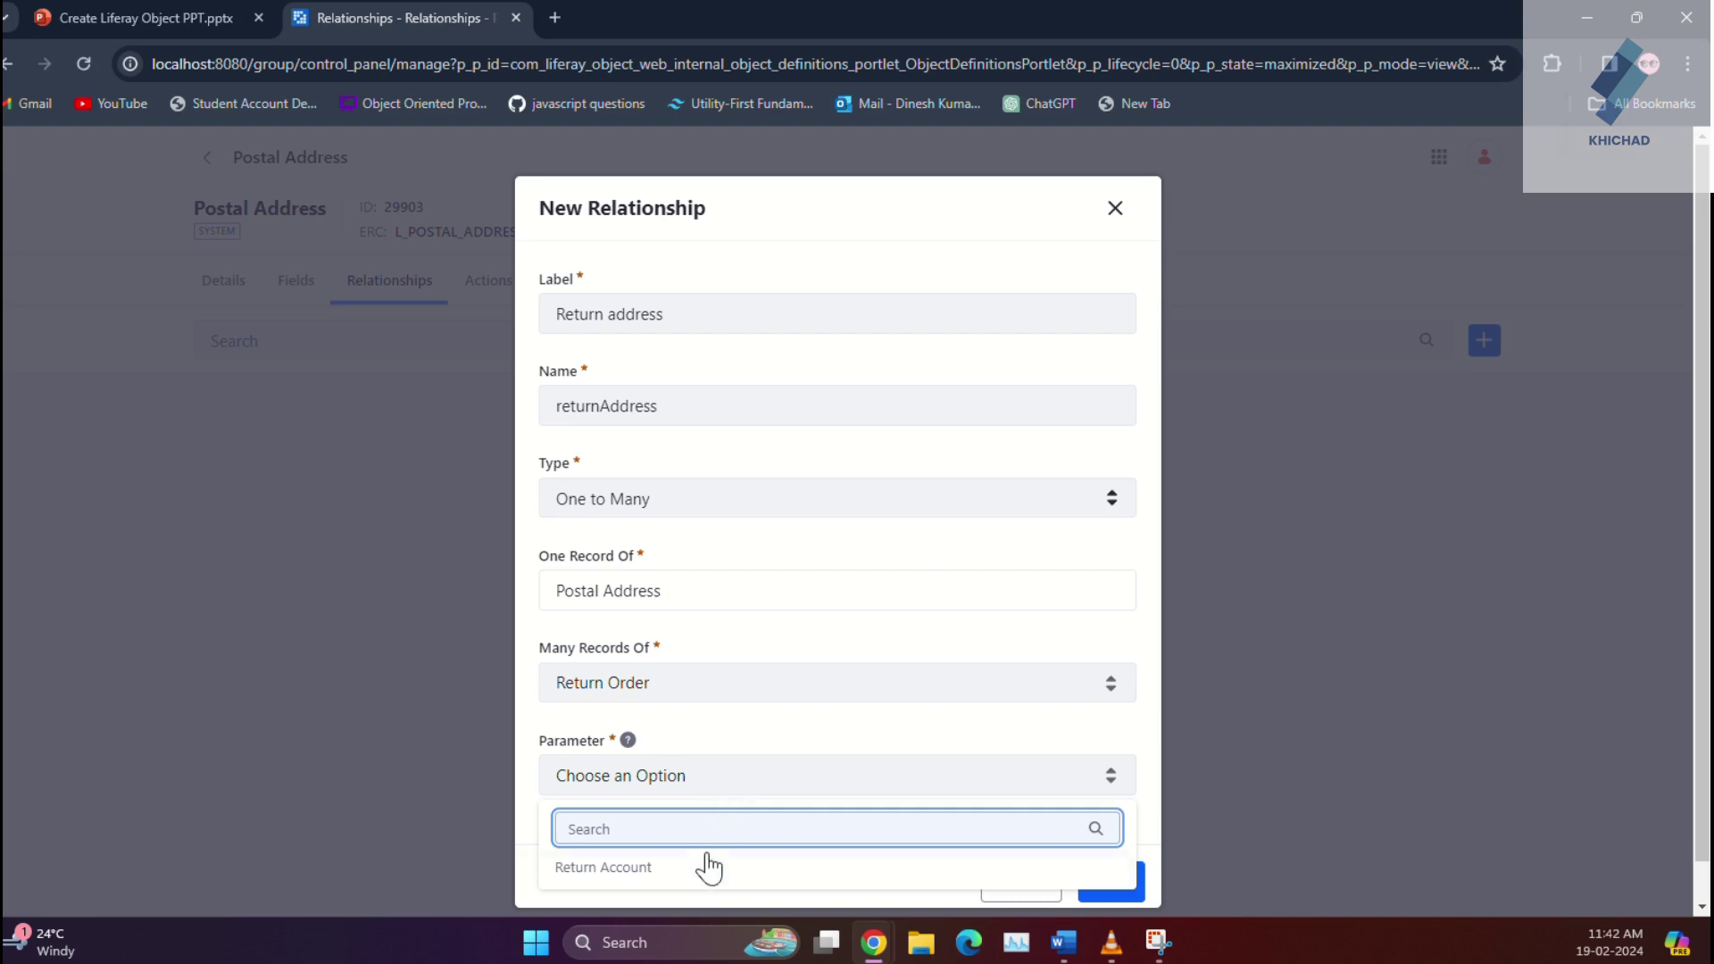
{"action": "left_click", "coordinate": [704, 868]}
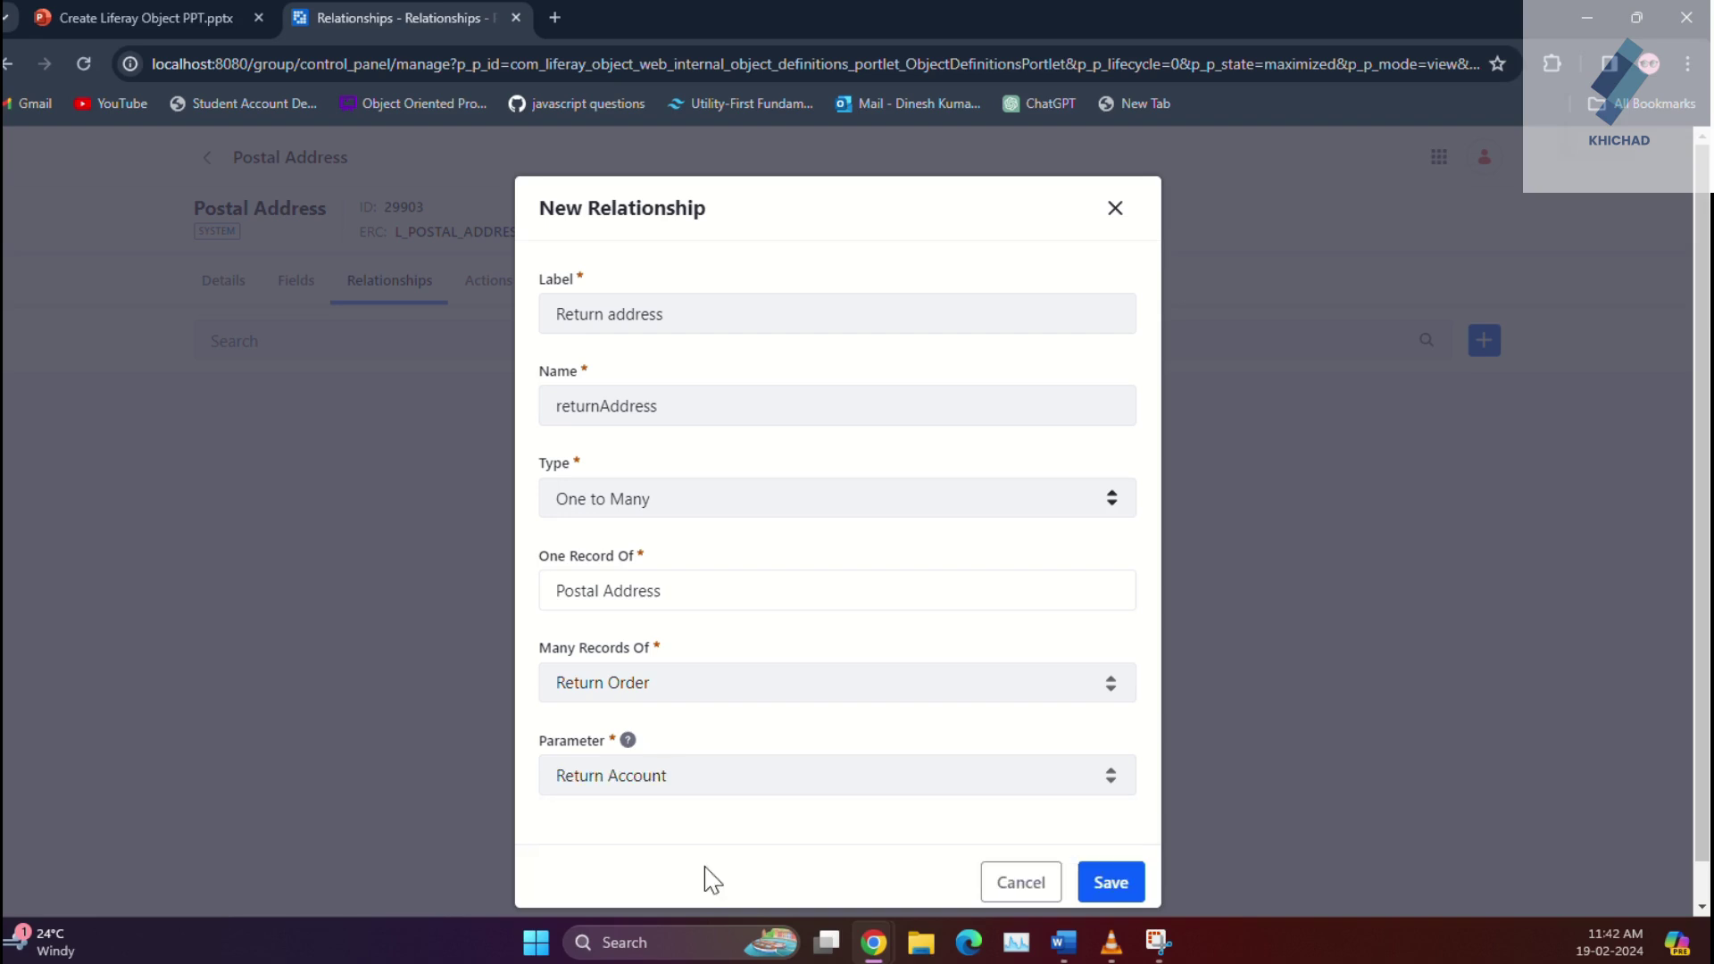
{"action": "left_click", "coordinate": [1112, 882]}
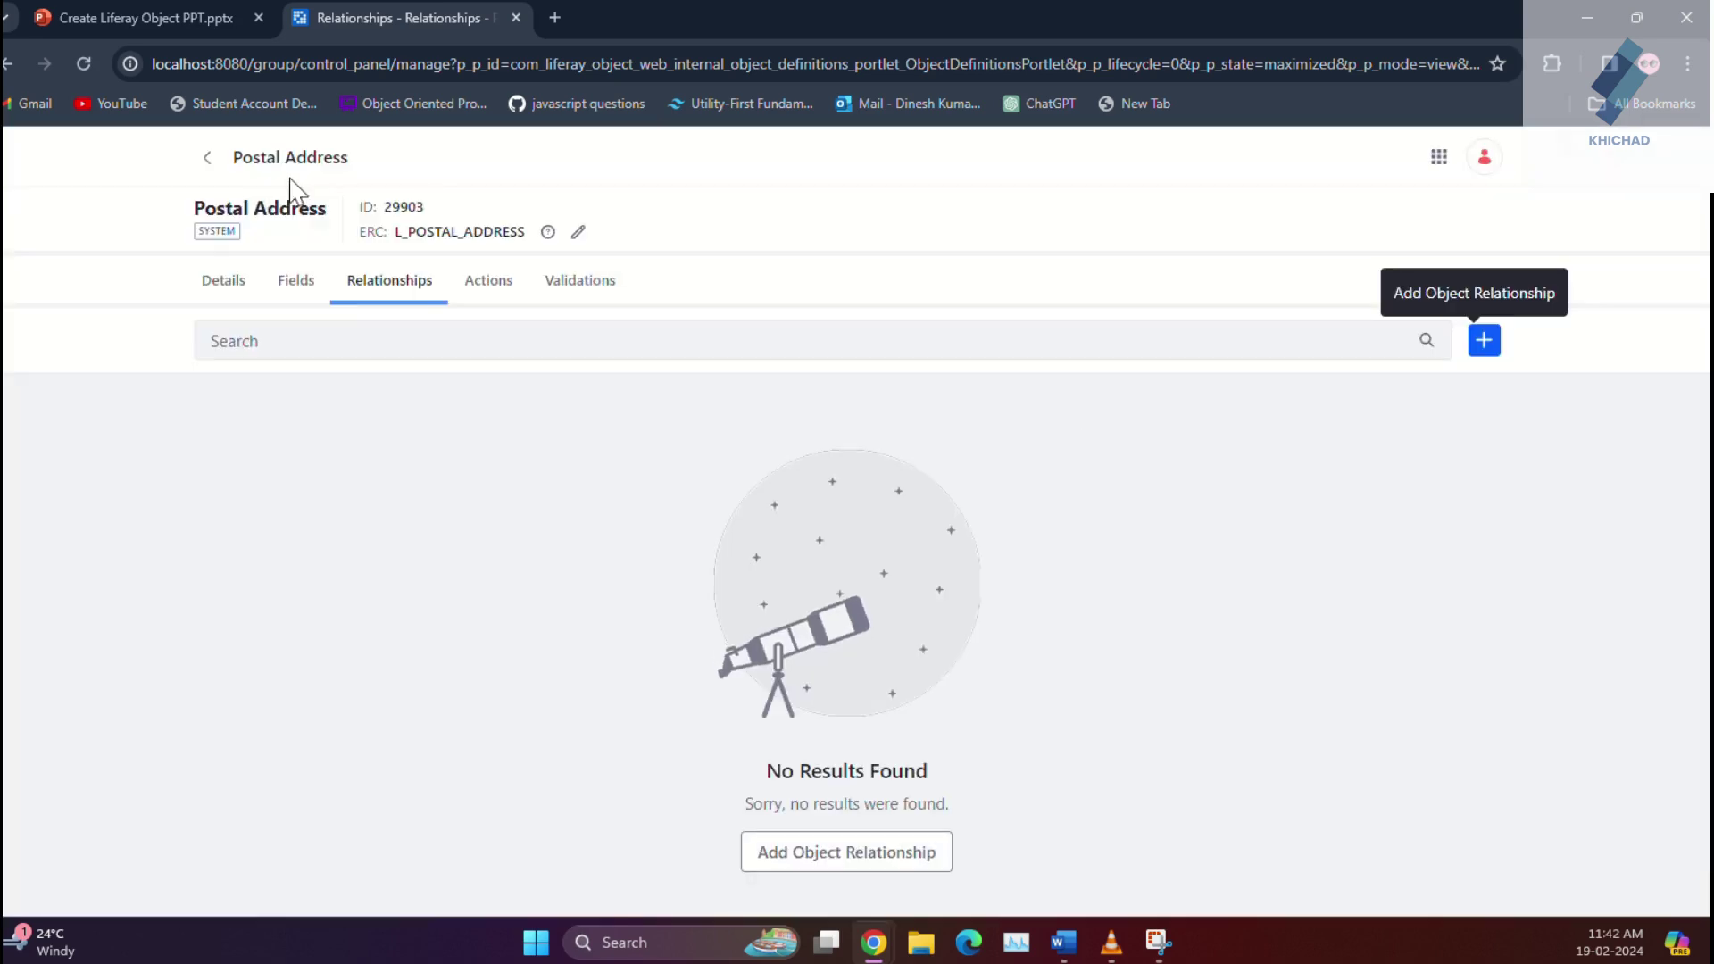
{"action": "left_click", "coordinate": [214, 165]}
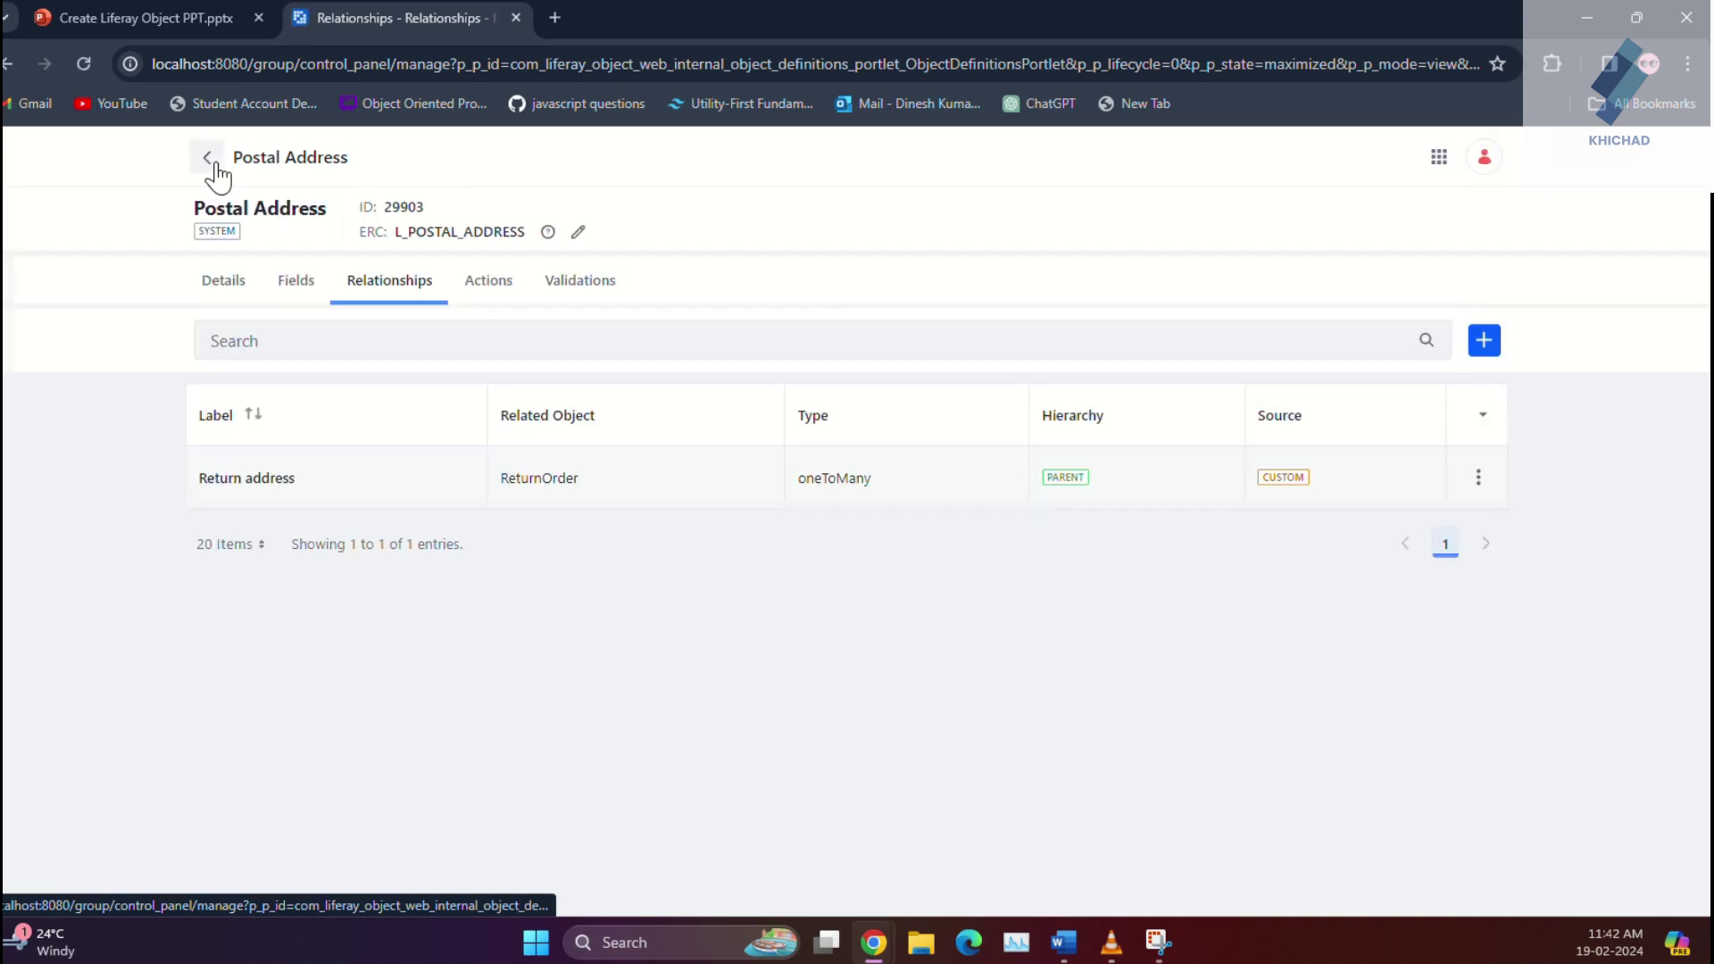
Step: Start a new Commerce Order relationship labelled 'ReturnCommOrder'
{"action": "left_click", "coordinate": [214, 165]}
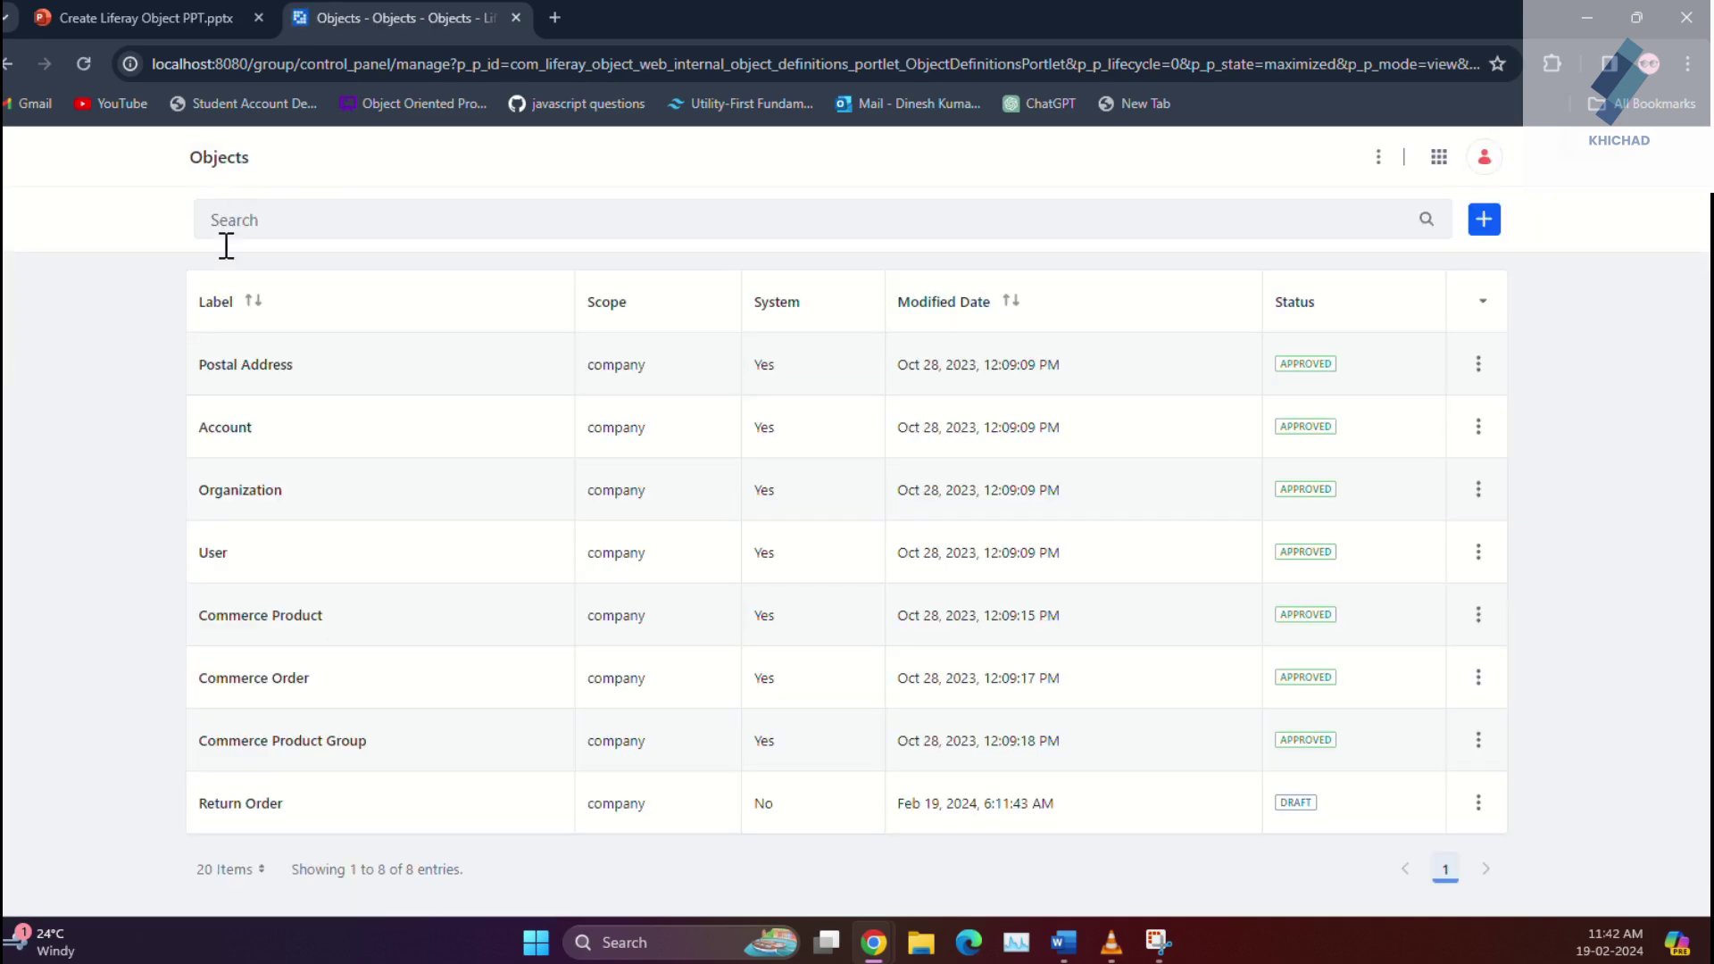
{"action": "left_click", "coordinate": [272, 686]}
{"action": "left_click", "coordinate": [409, 295]}
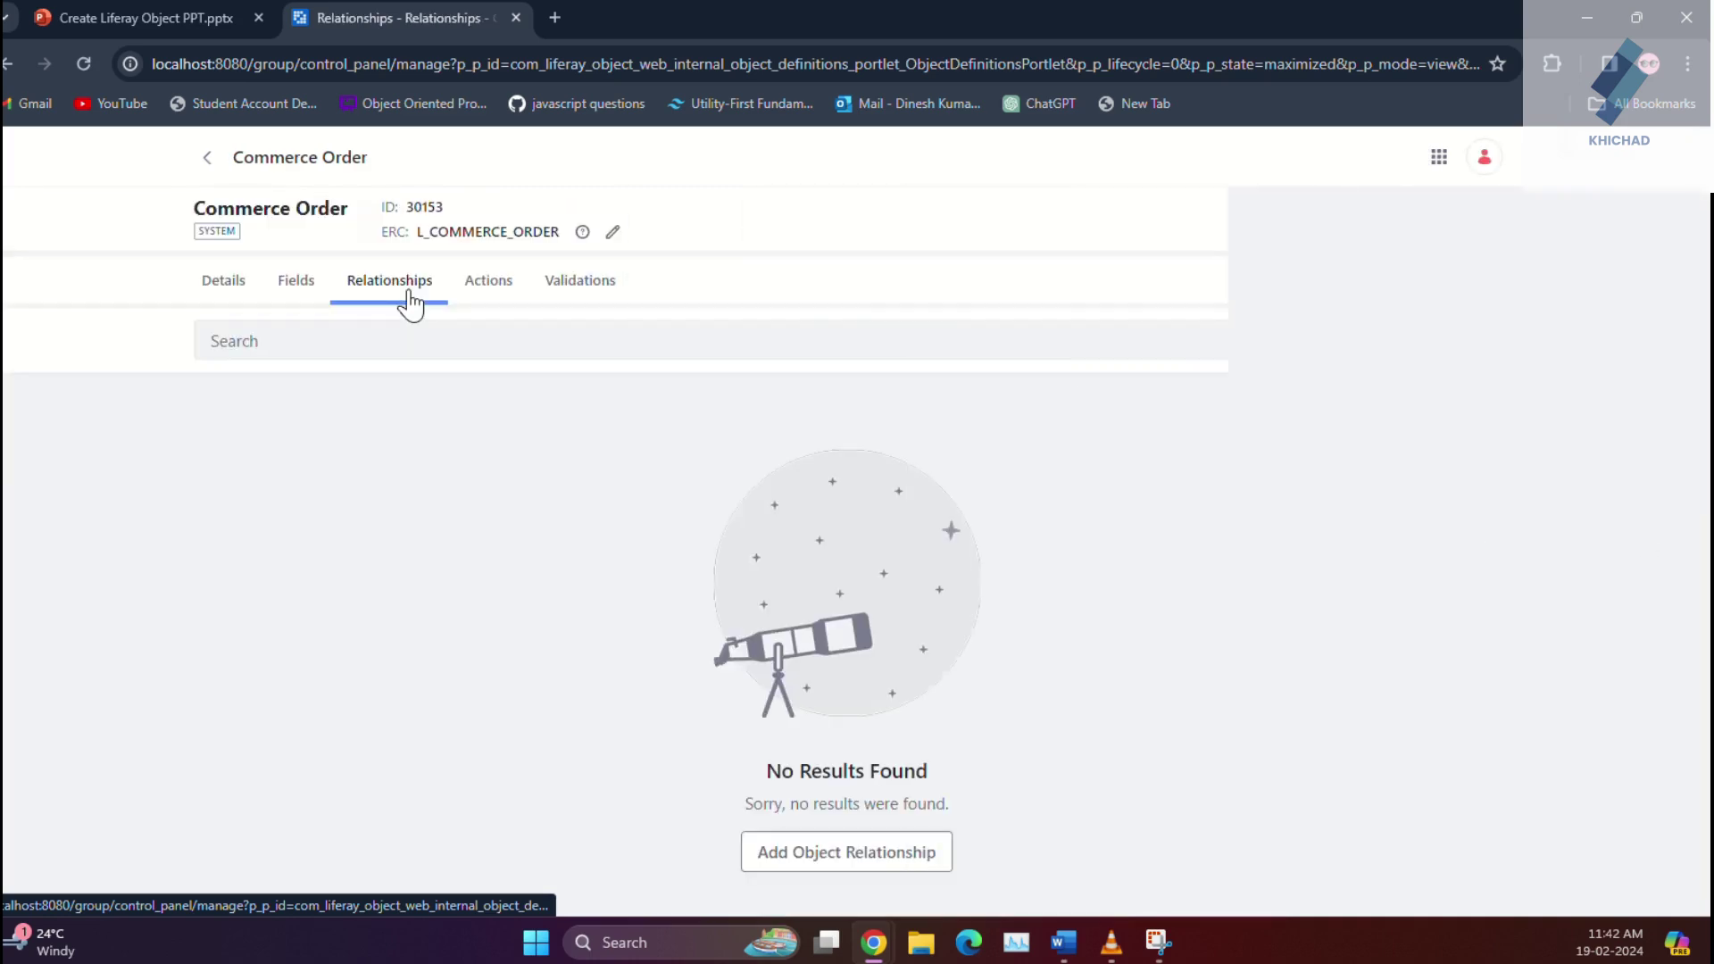
{"action": "left_click", "coordinate": [1484, 340]}
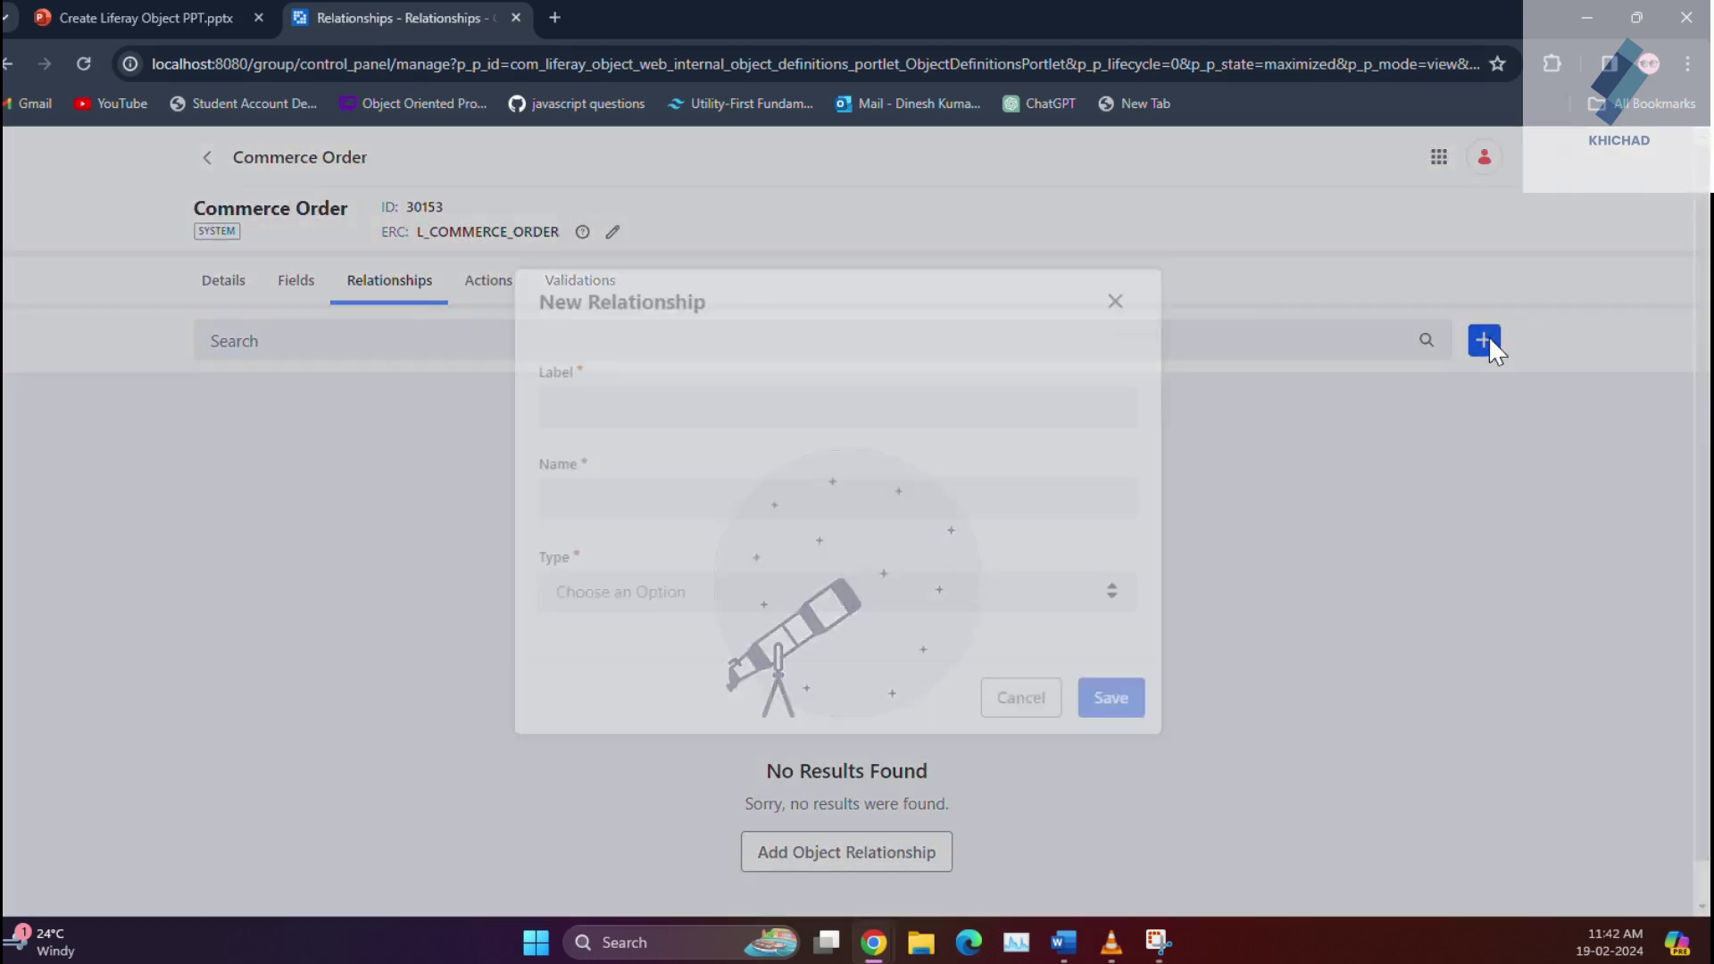
{"action": "left_click", "coordinate": [873, 449]}
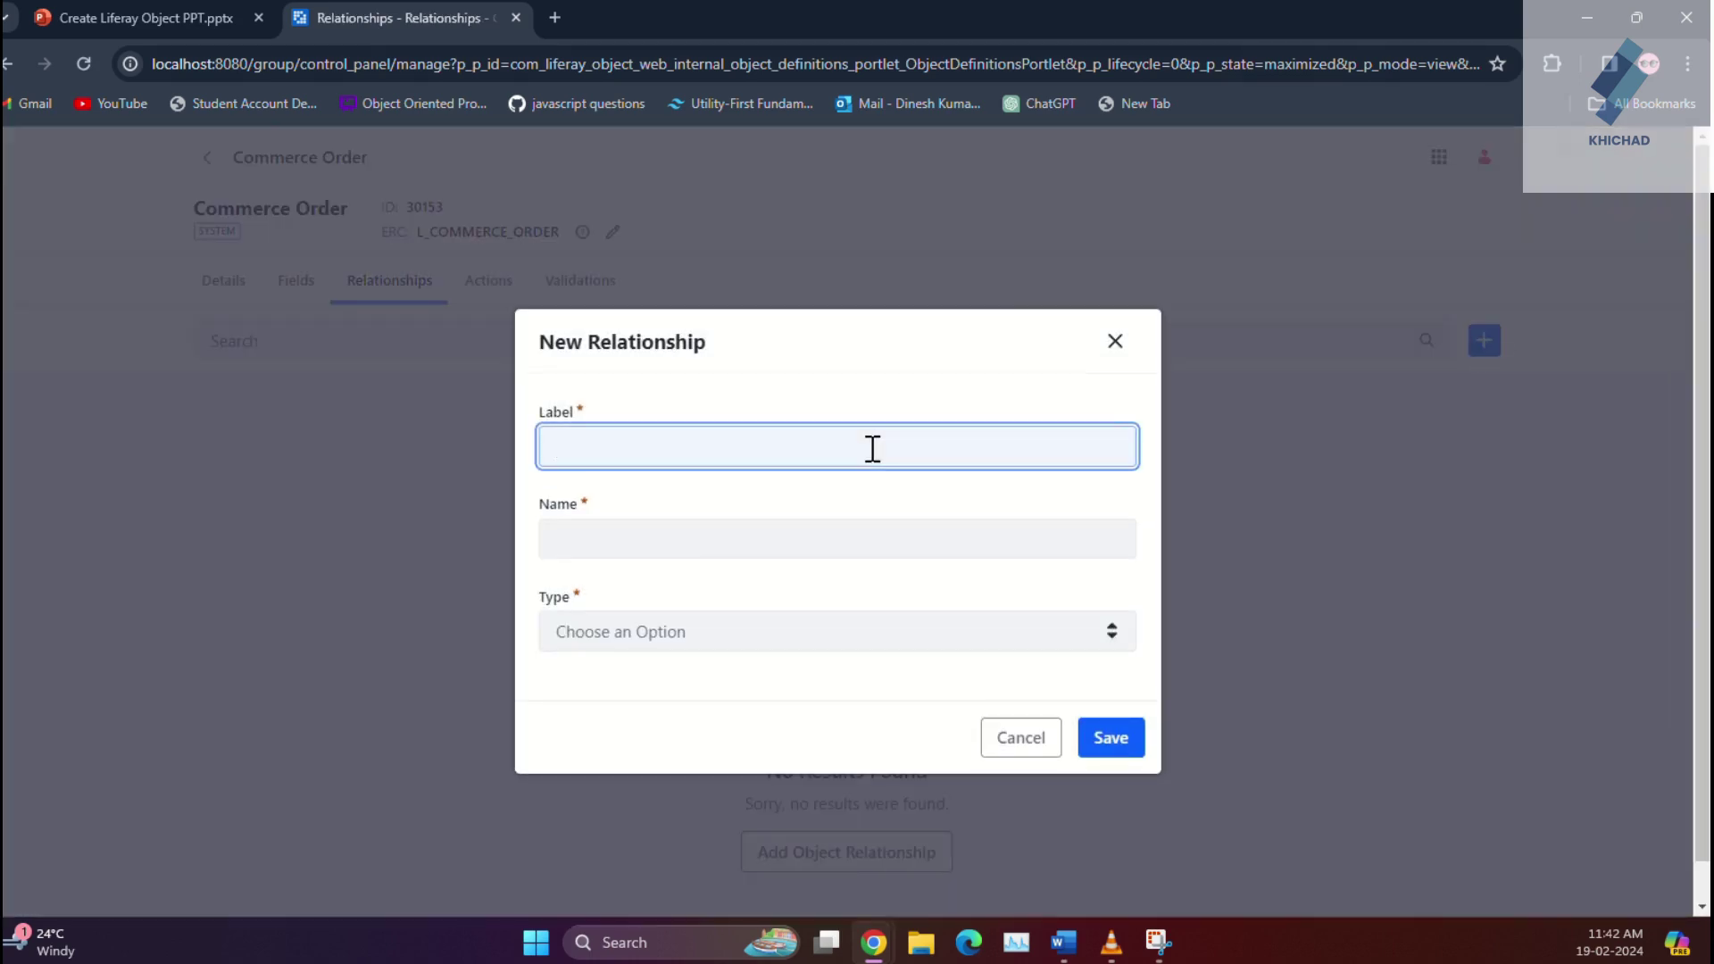
{"action": "type", "text": "Rerurn"}
{"action": "key", "text": "BackSpace"}
{"action": "key", "text": "BackSpace"}
{"action": "key", "text": "BackSpace"}
{"action": "key", "text": "BackSpace"}
{"action": "type", "text": "turn Comm"}
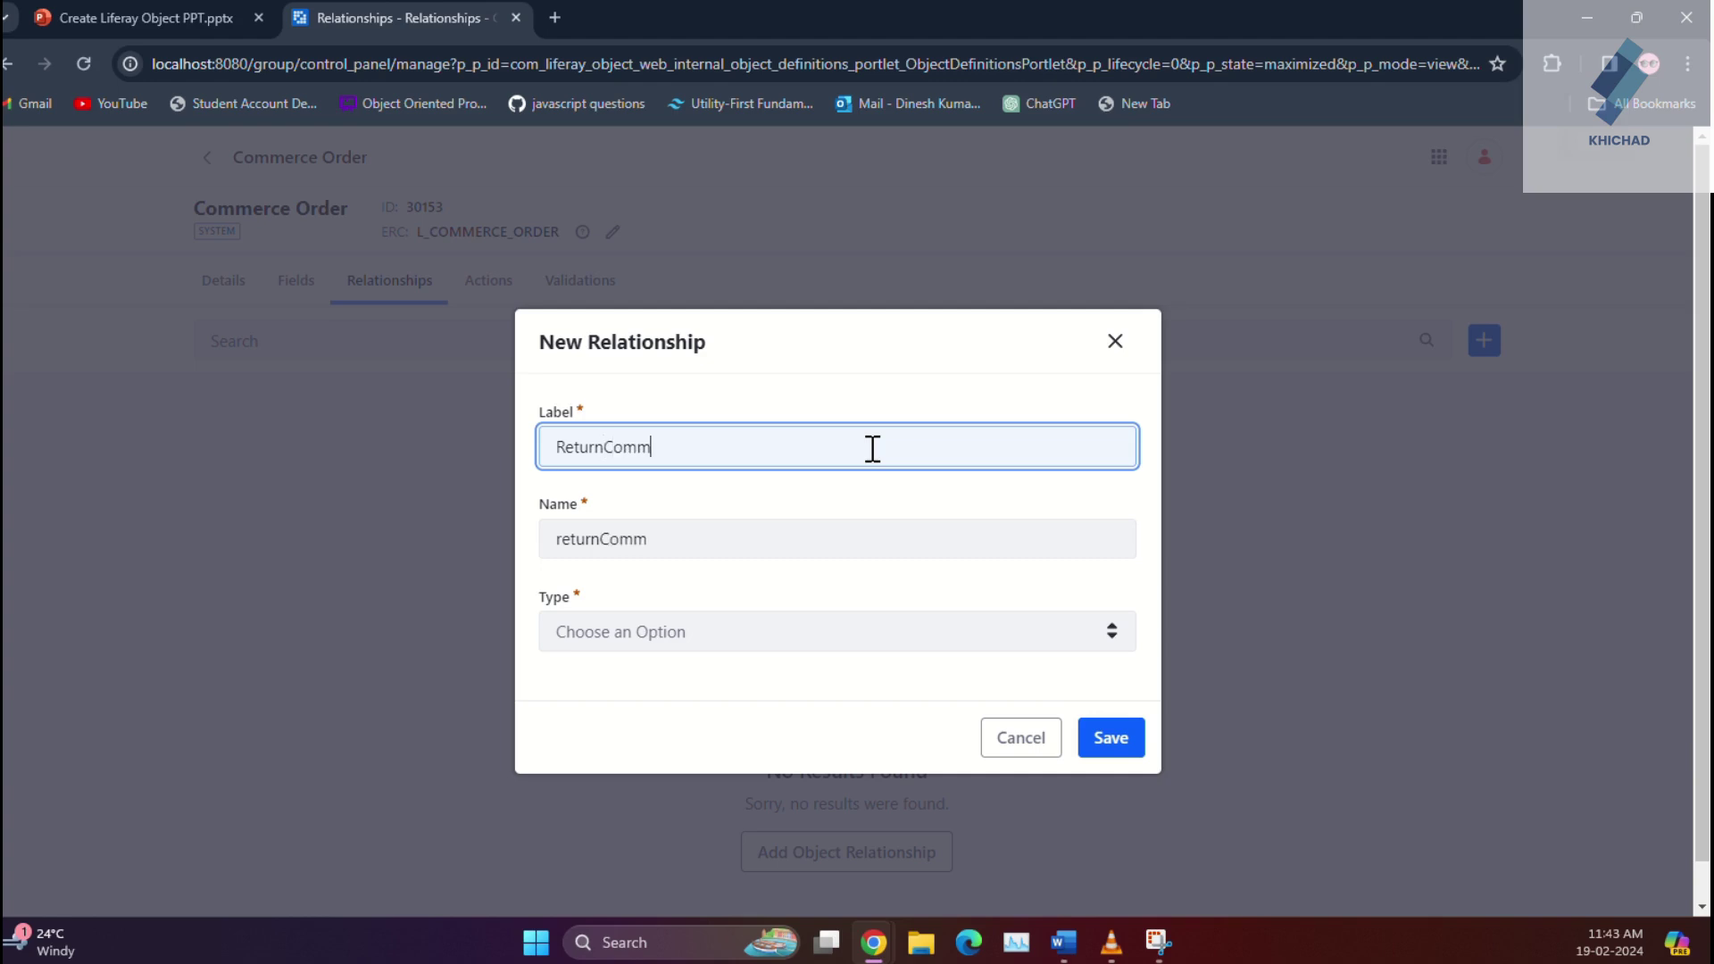
{"action": "type", "text": "Order"}
Step: Make it One to Many with Return Order on the many side, and save
{"action": "left_click", "coordinate": [669, 636]}
{"action": "left_click", "coordinate": [662, 752]}
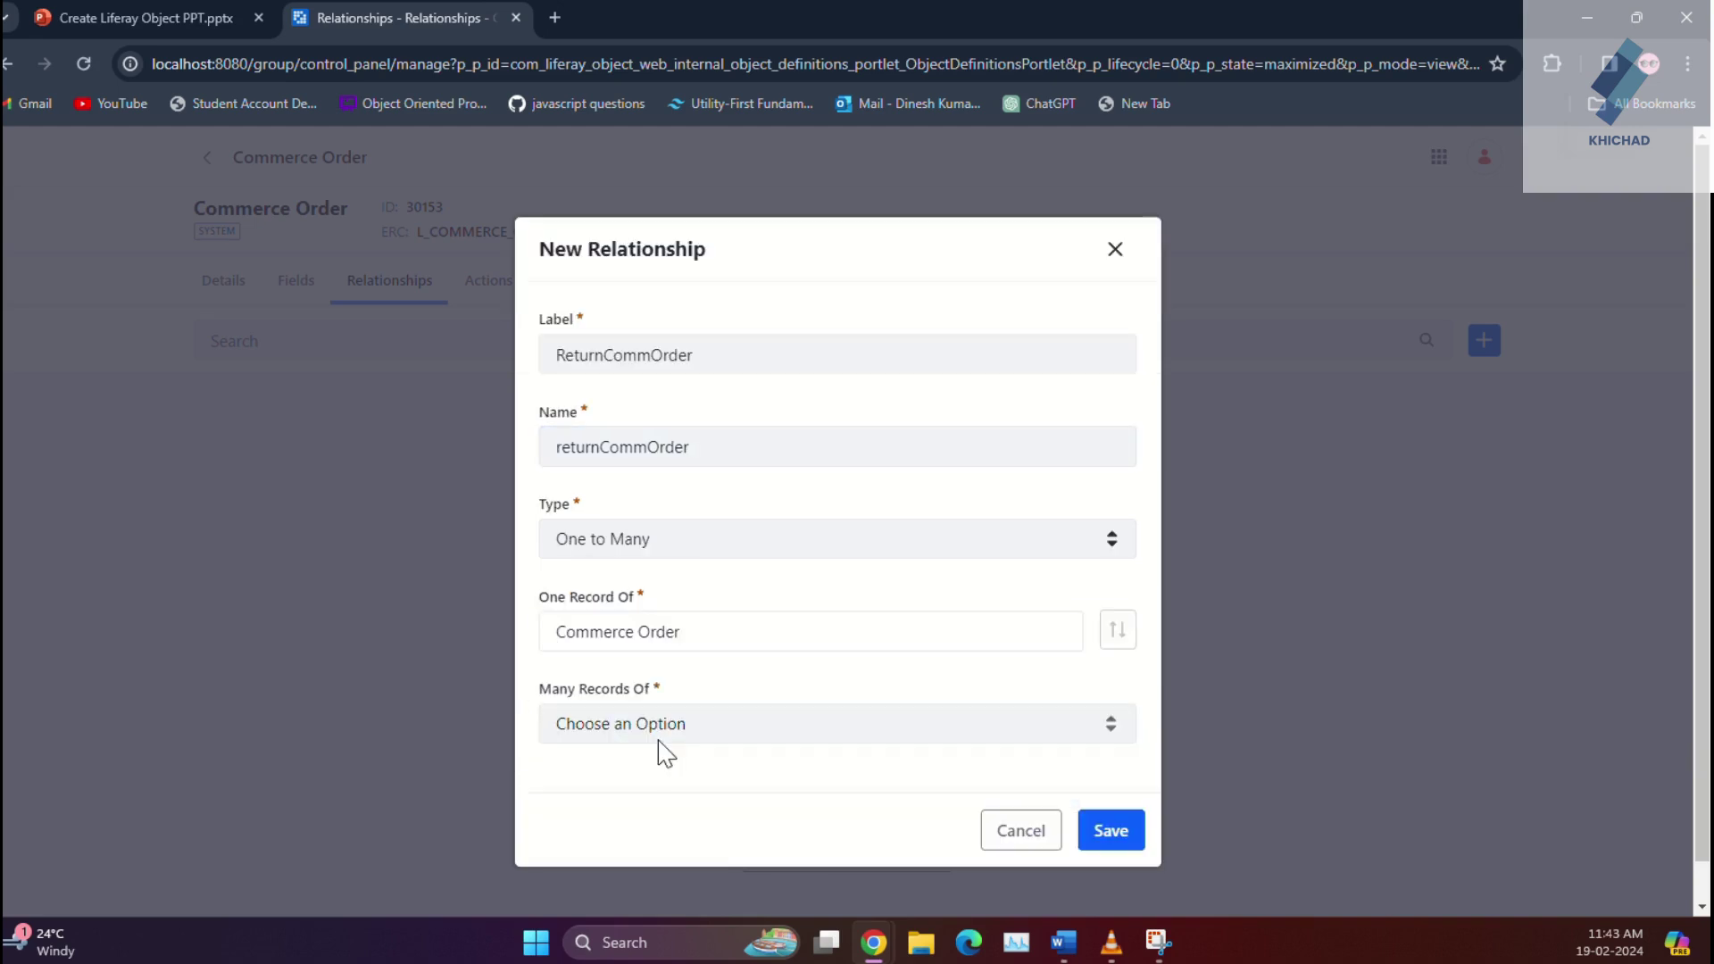
{"action": "left_click", "coordinate": [732, 728]}
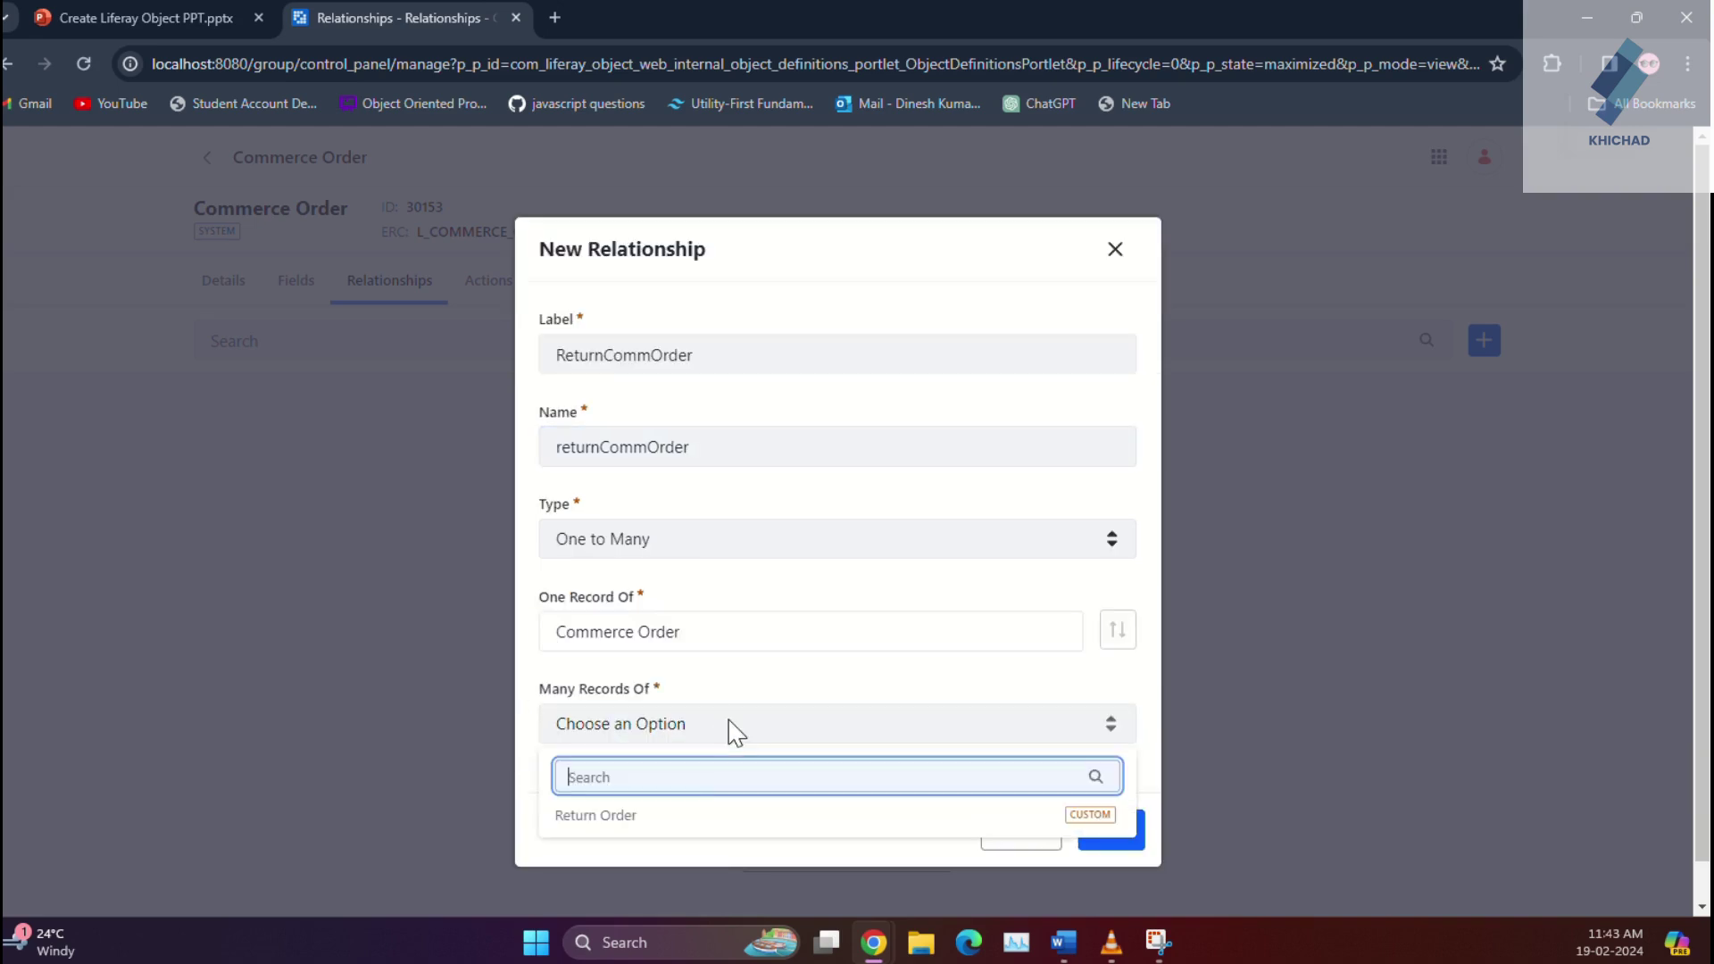
{"action": "left_click", "coordinate": [695, 816]}
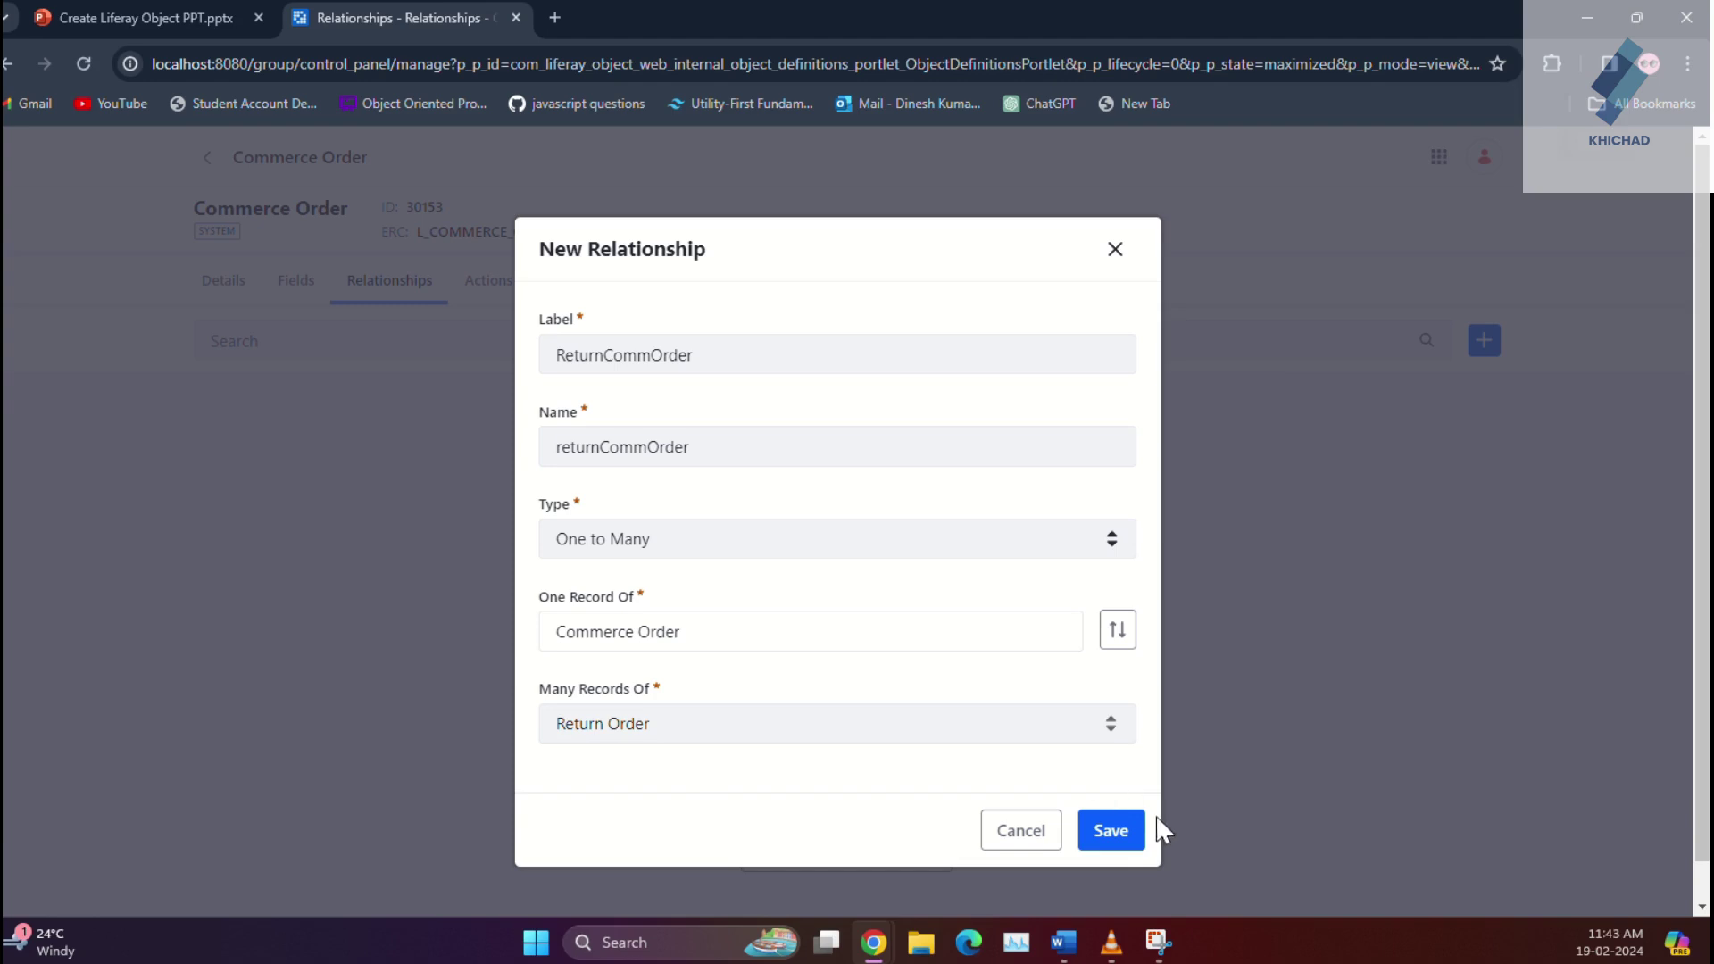
{"action": "left_click", "coordinate": [1118, 835]}
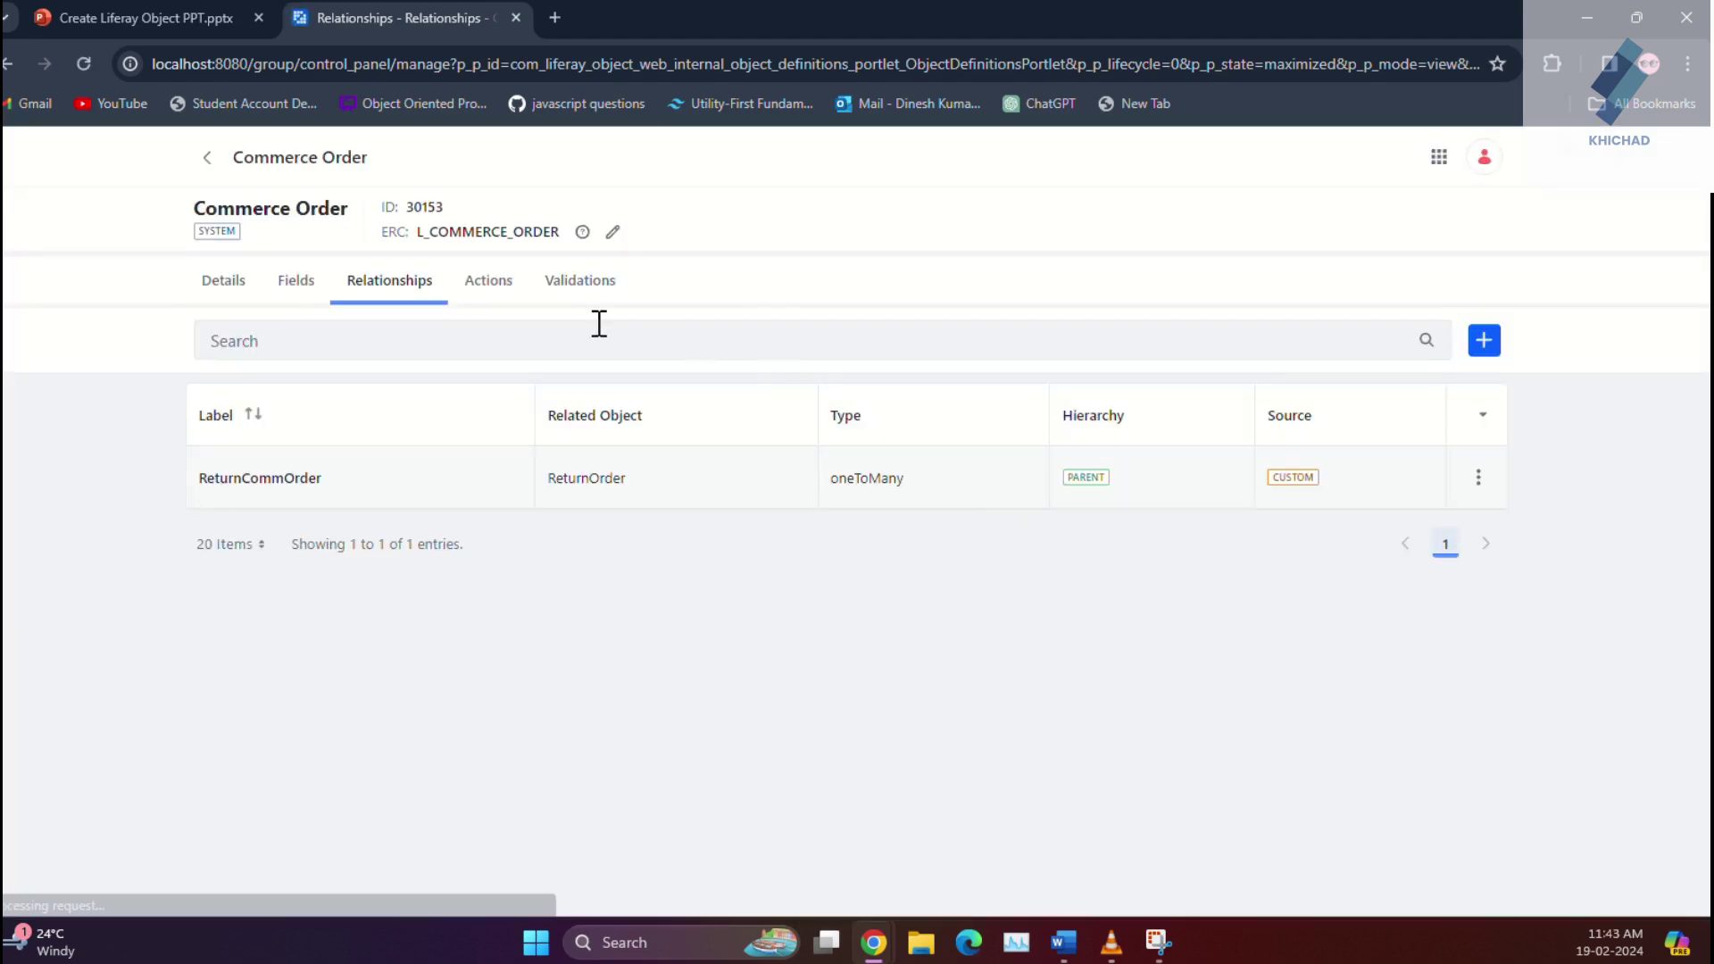
Step: Open the Return Order object's Fields list
{"action": "left_click", "coordinate": [207, 158]}
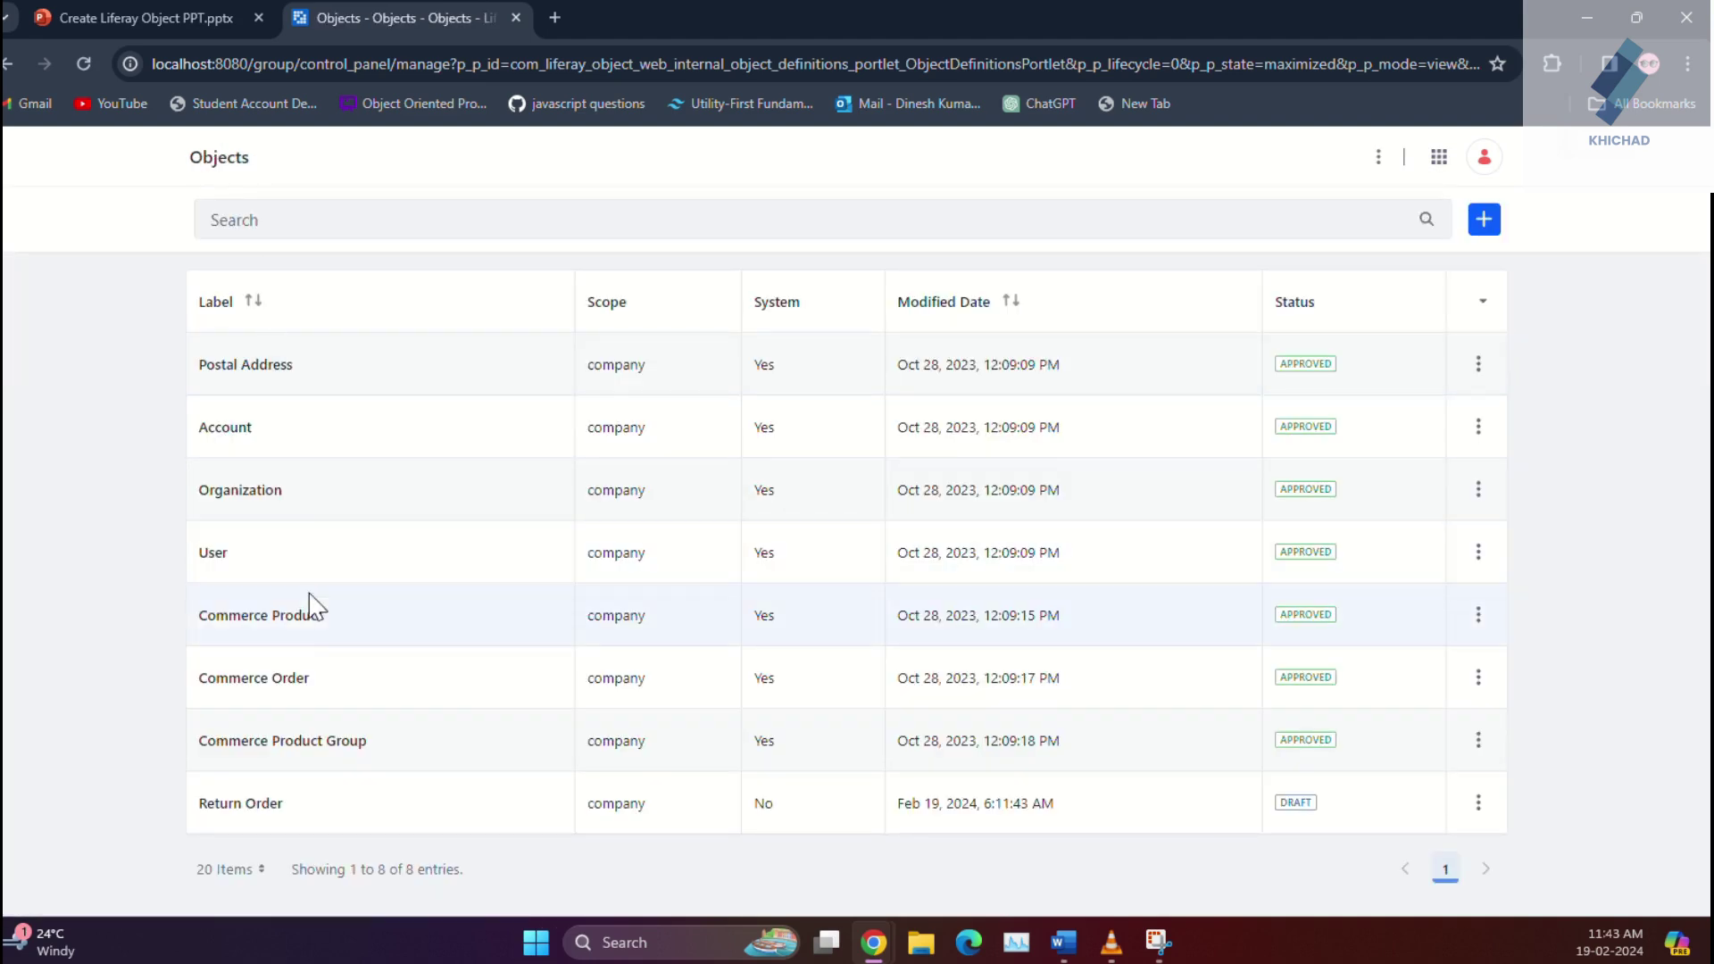
{"action": "left_click", "coordinate": [252, 807]}
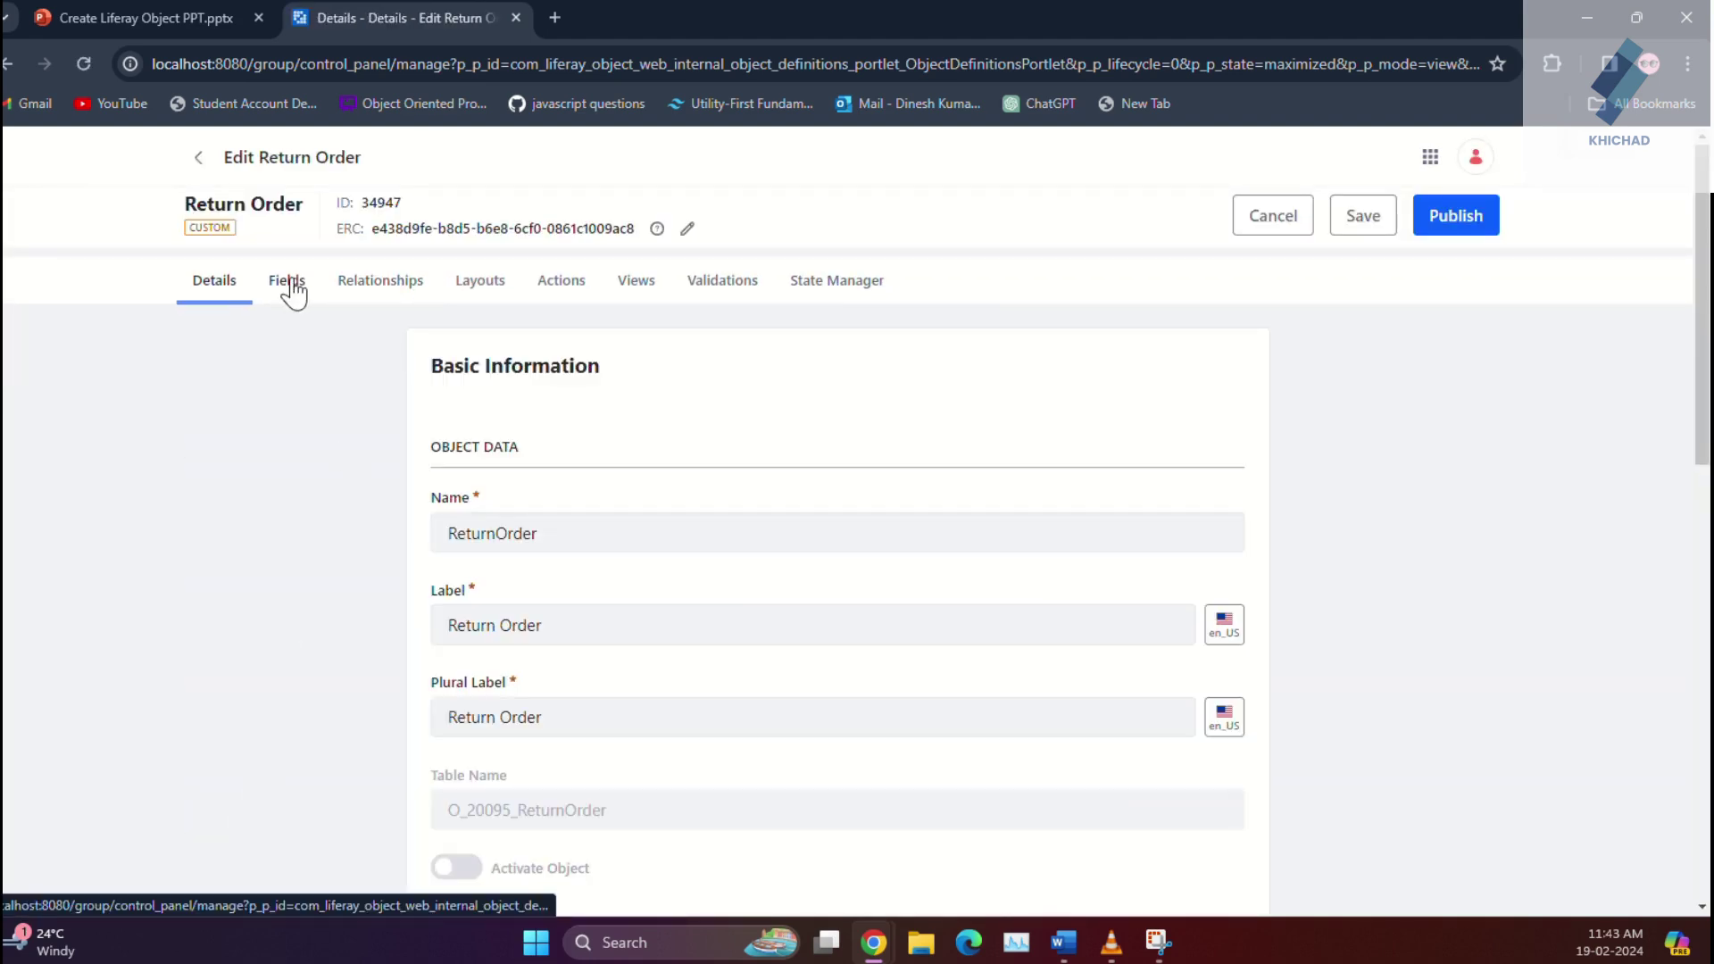
{"action": "left_click", "coordinate": [291, 287]}
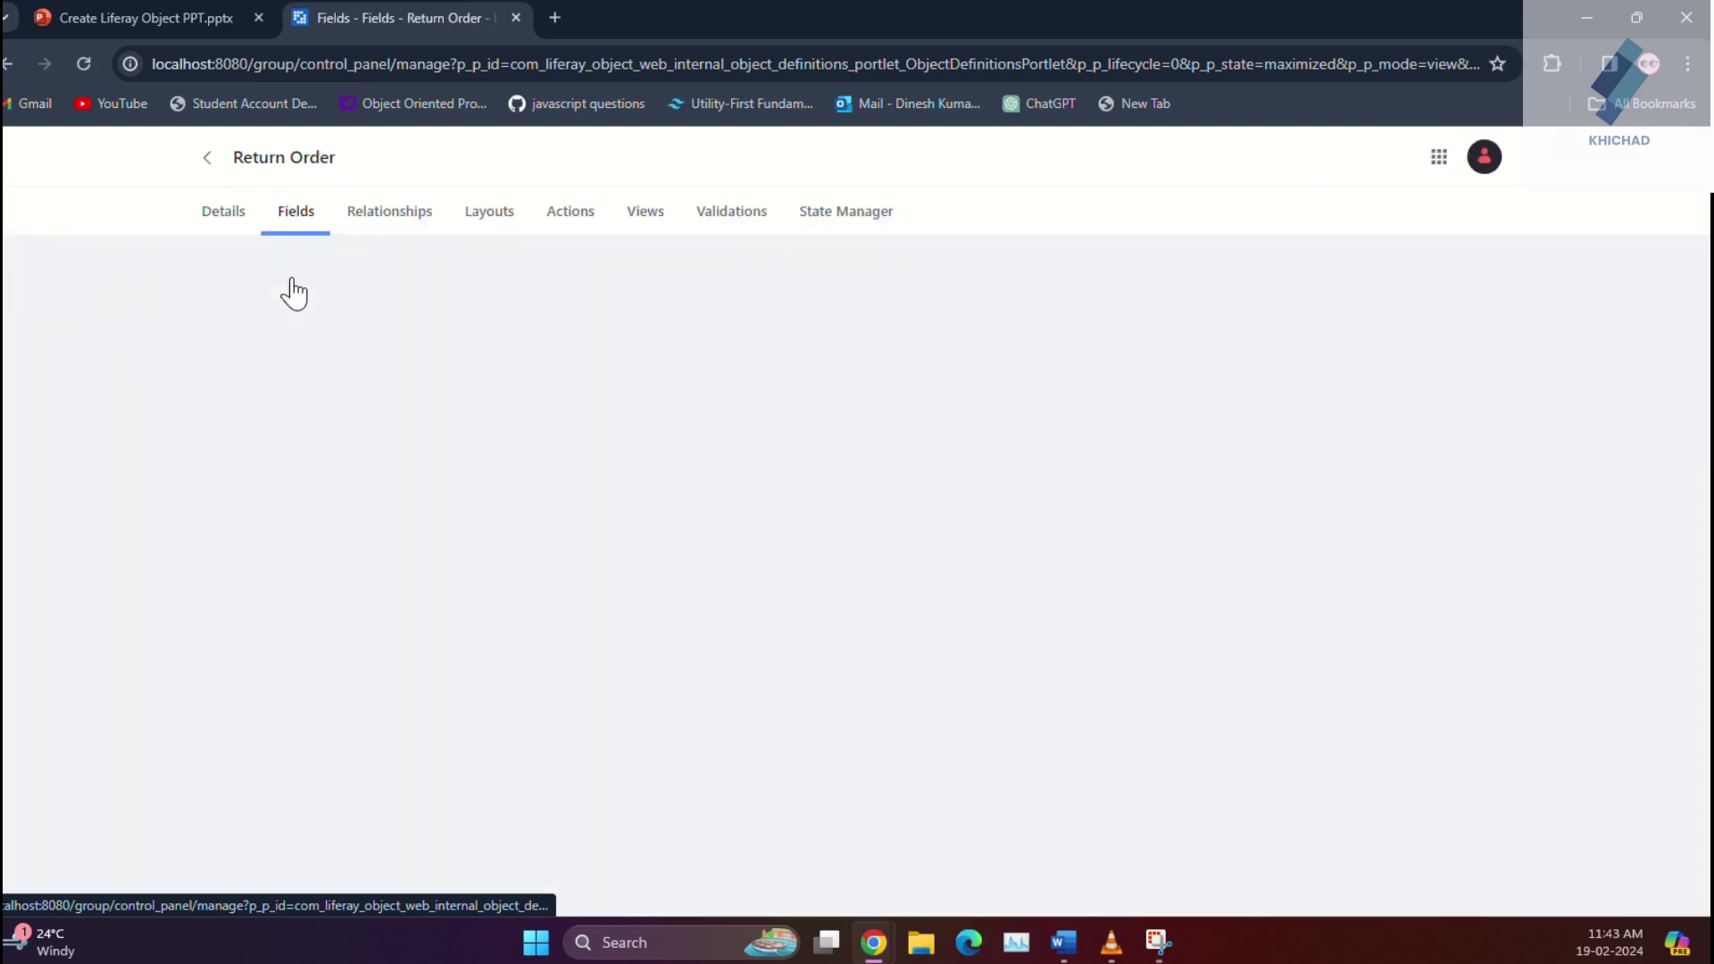
{"action": "scroll", "coordinate": [314, 679], "scroll_direction": "down", "scroll_amount": 2}
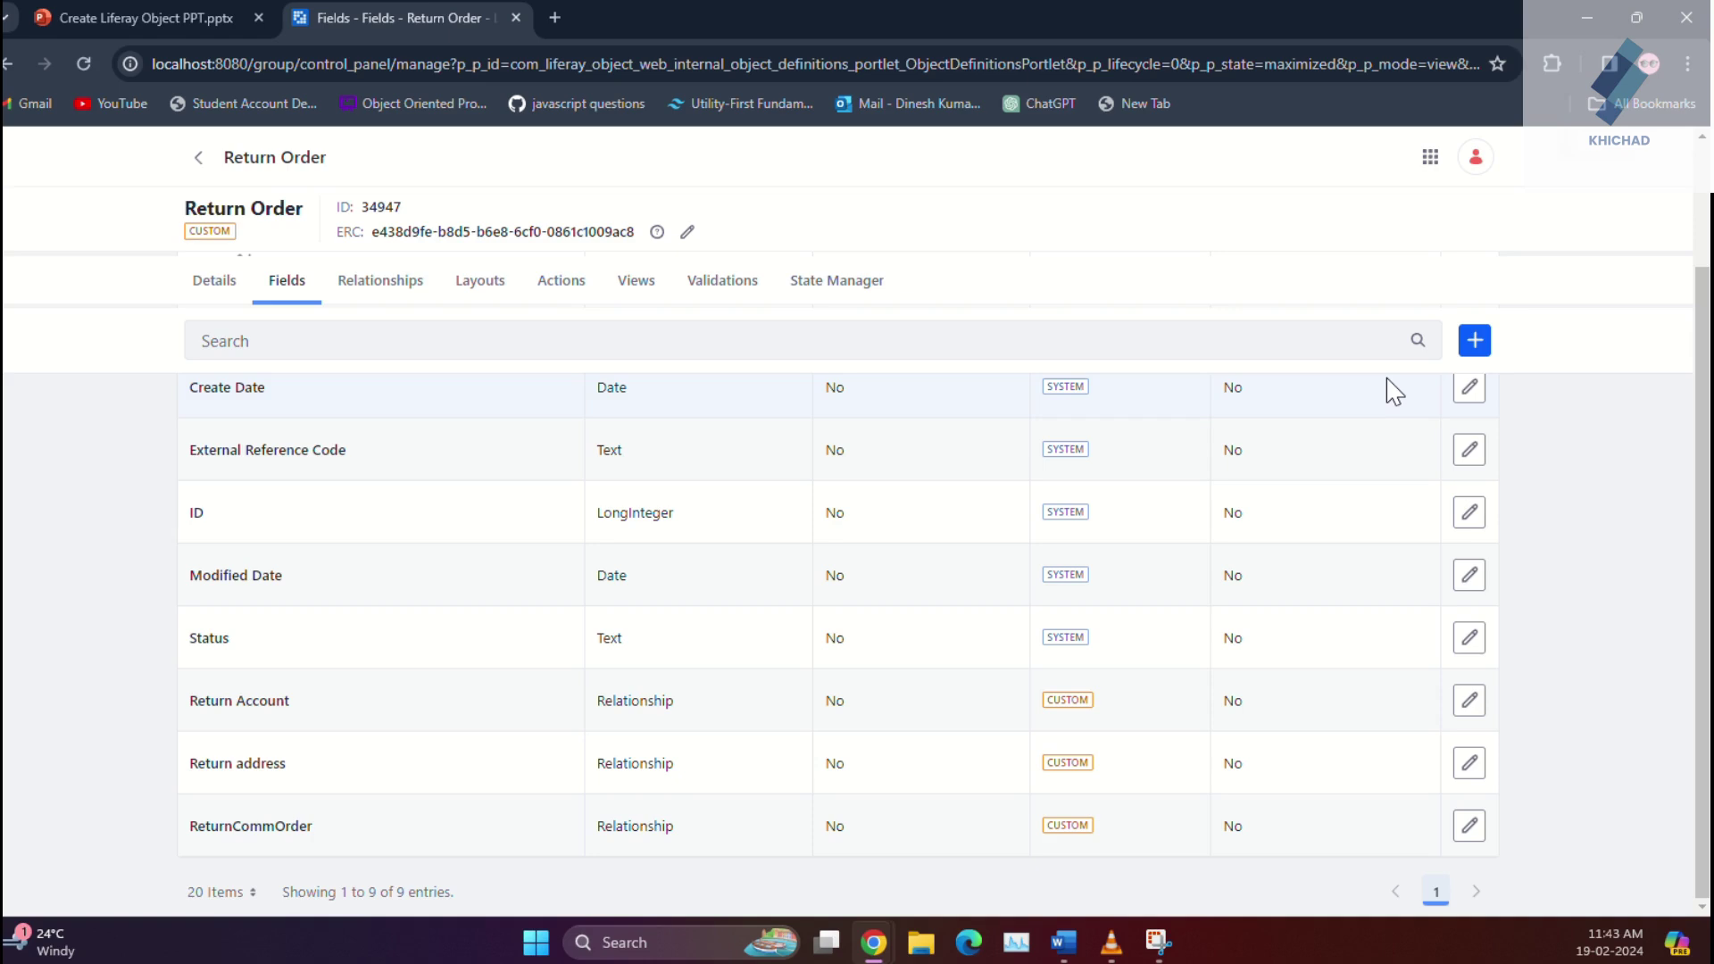
Step: Add a 'Reason for return' field of type Rich Text, marked Mandatory, and save it
{"action": "left_click", "coordinate": [1476, 342]}
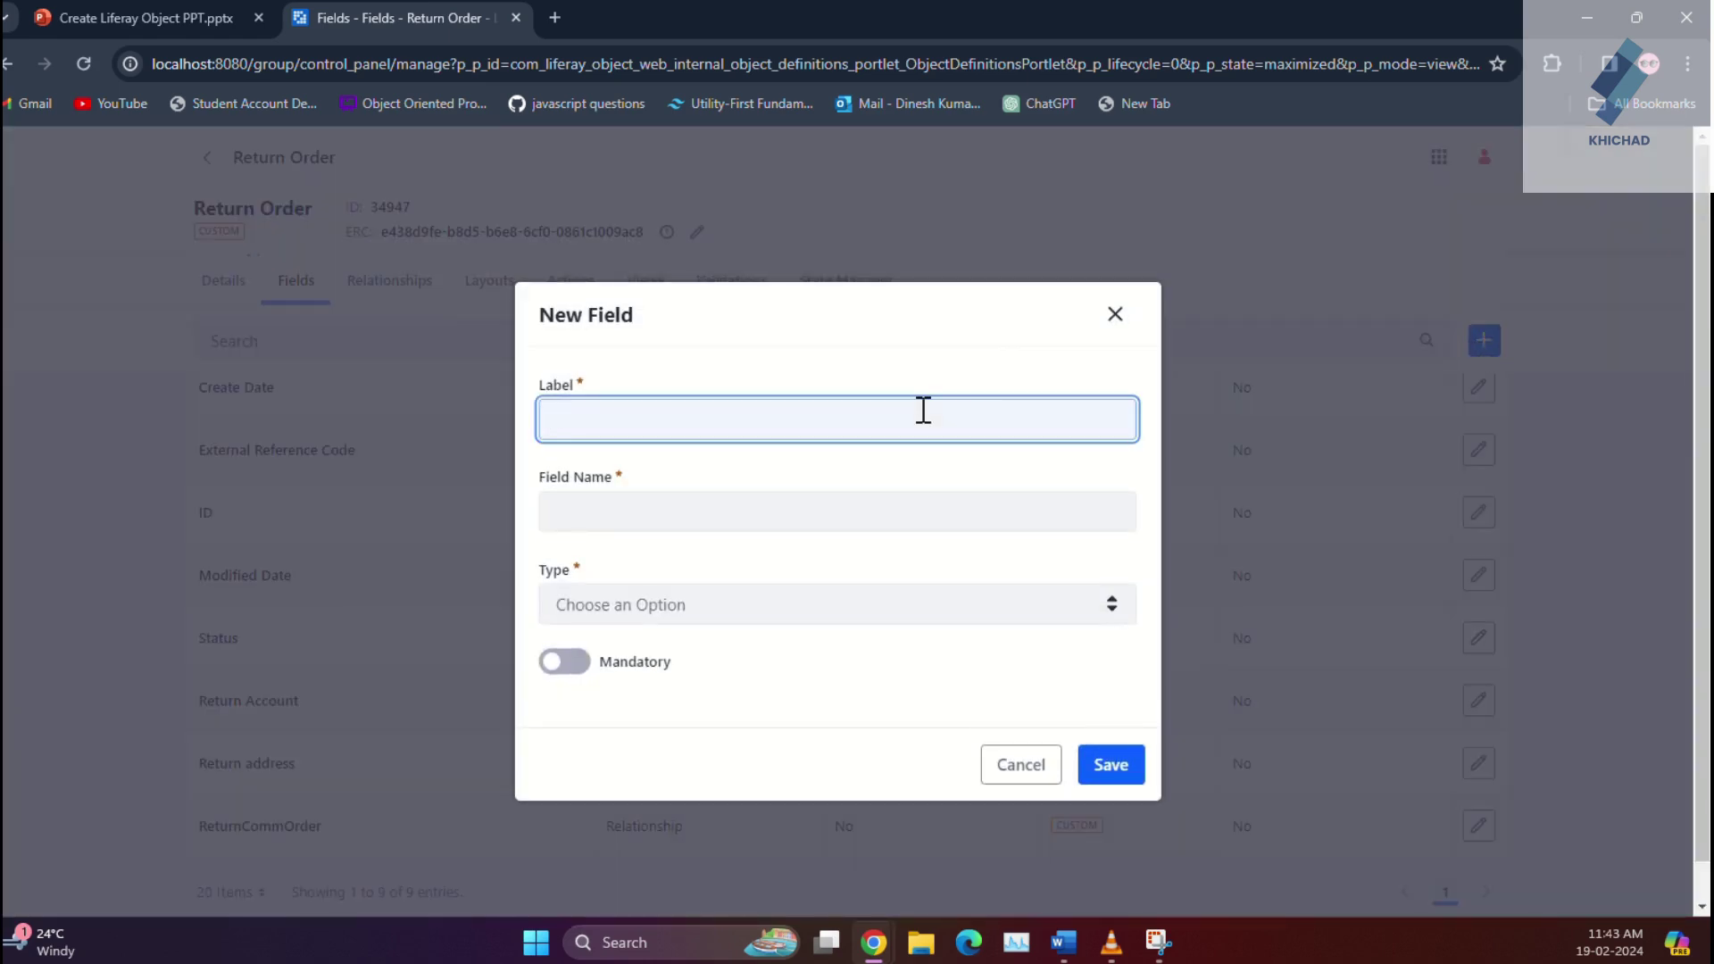
{"action": "type", "text": "Res"}
{"action": "type", "text": "ason"}
{"action": "type", "text": " for"}
{"action": "type", "text": " ret"}
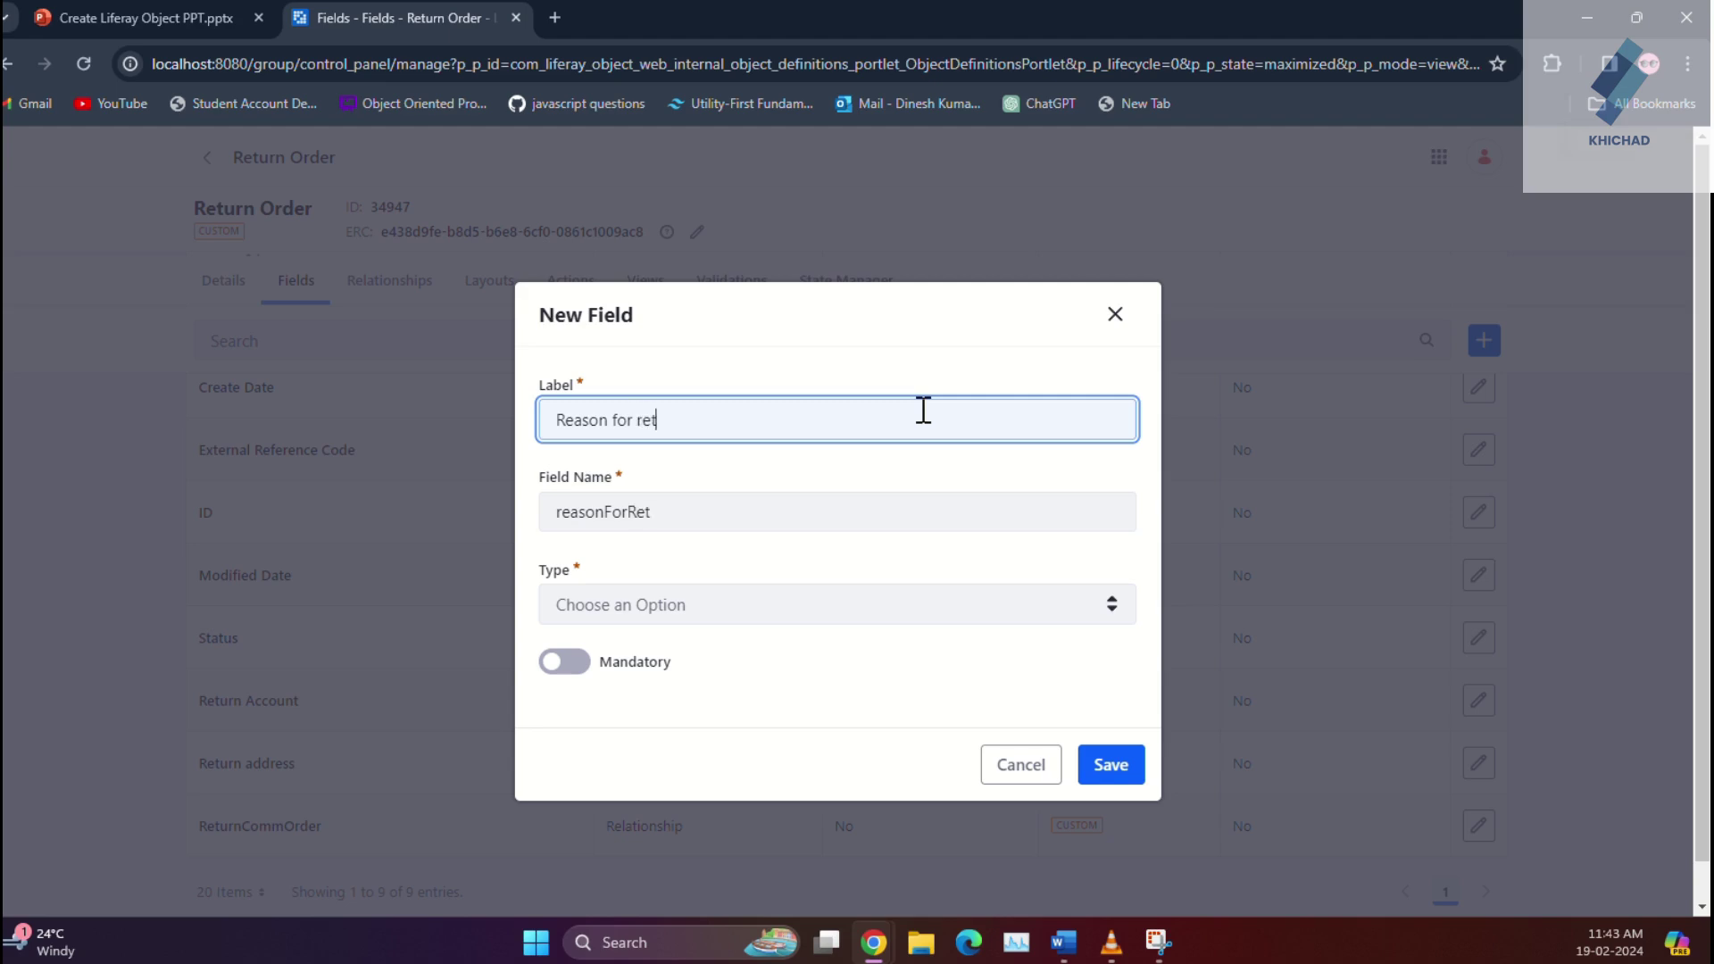
{"action": "type", "text": "urn"}
{"action": "left_click", "coordinate": [741, 607]}
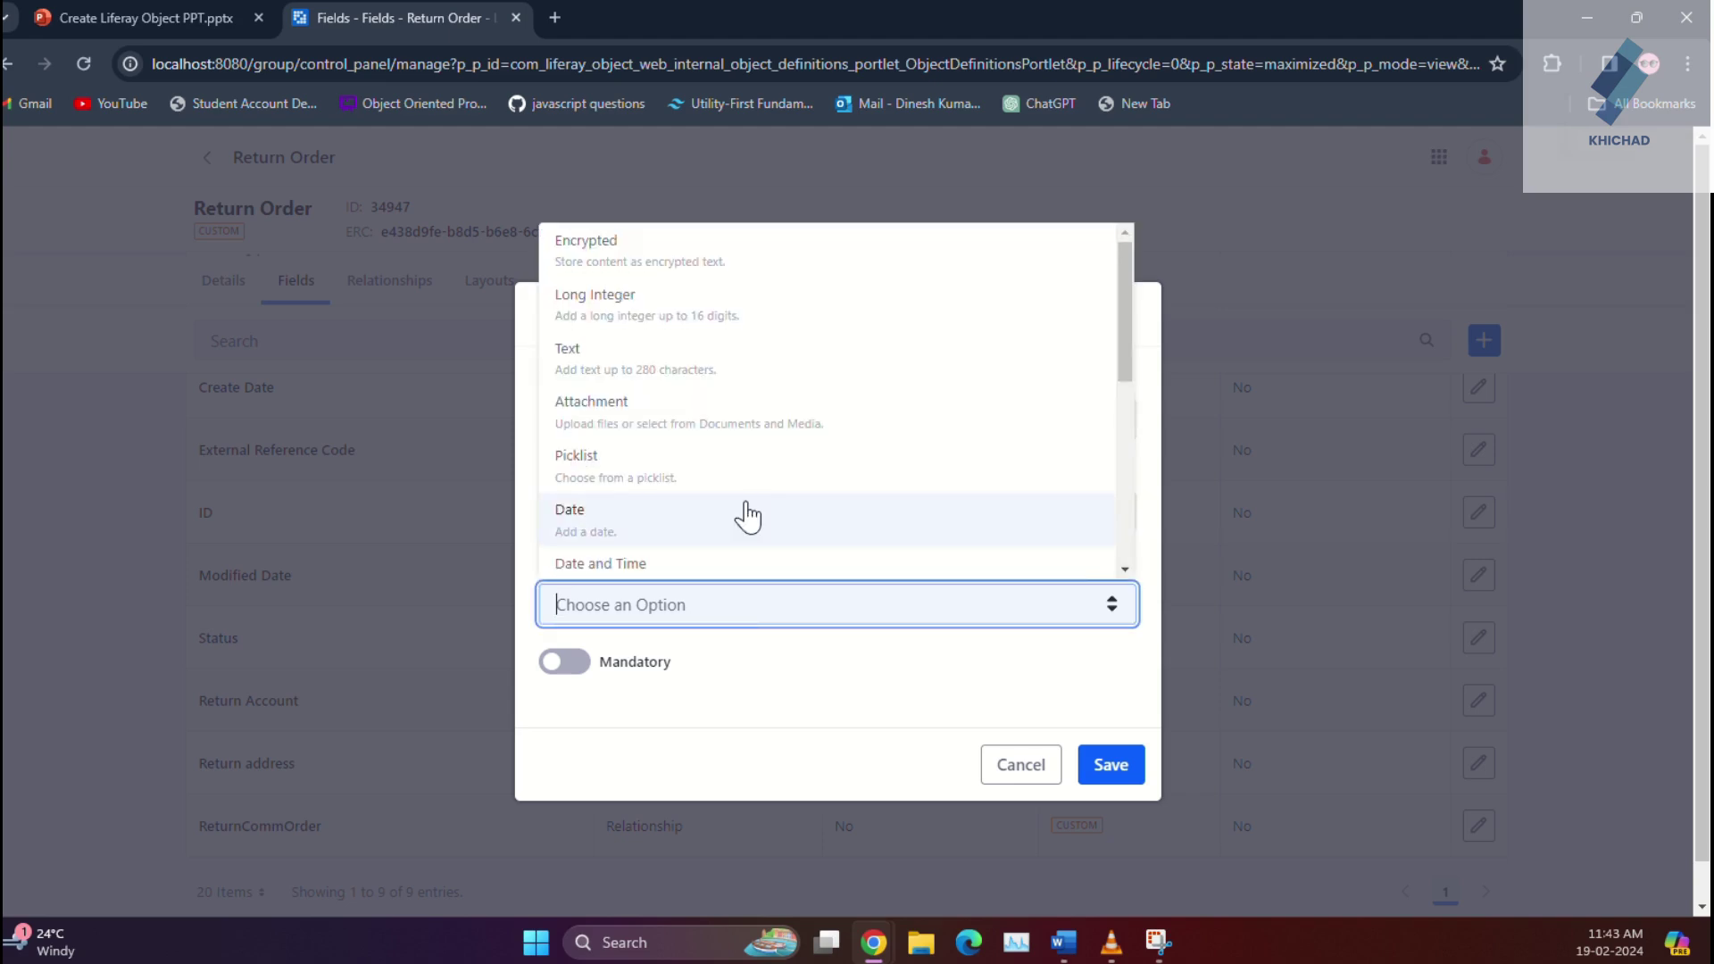
{"action": "scroll", "coordinate": [741, 516], "scroll_direction": "down", "scroll_amount": 5}
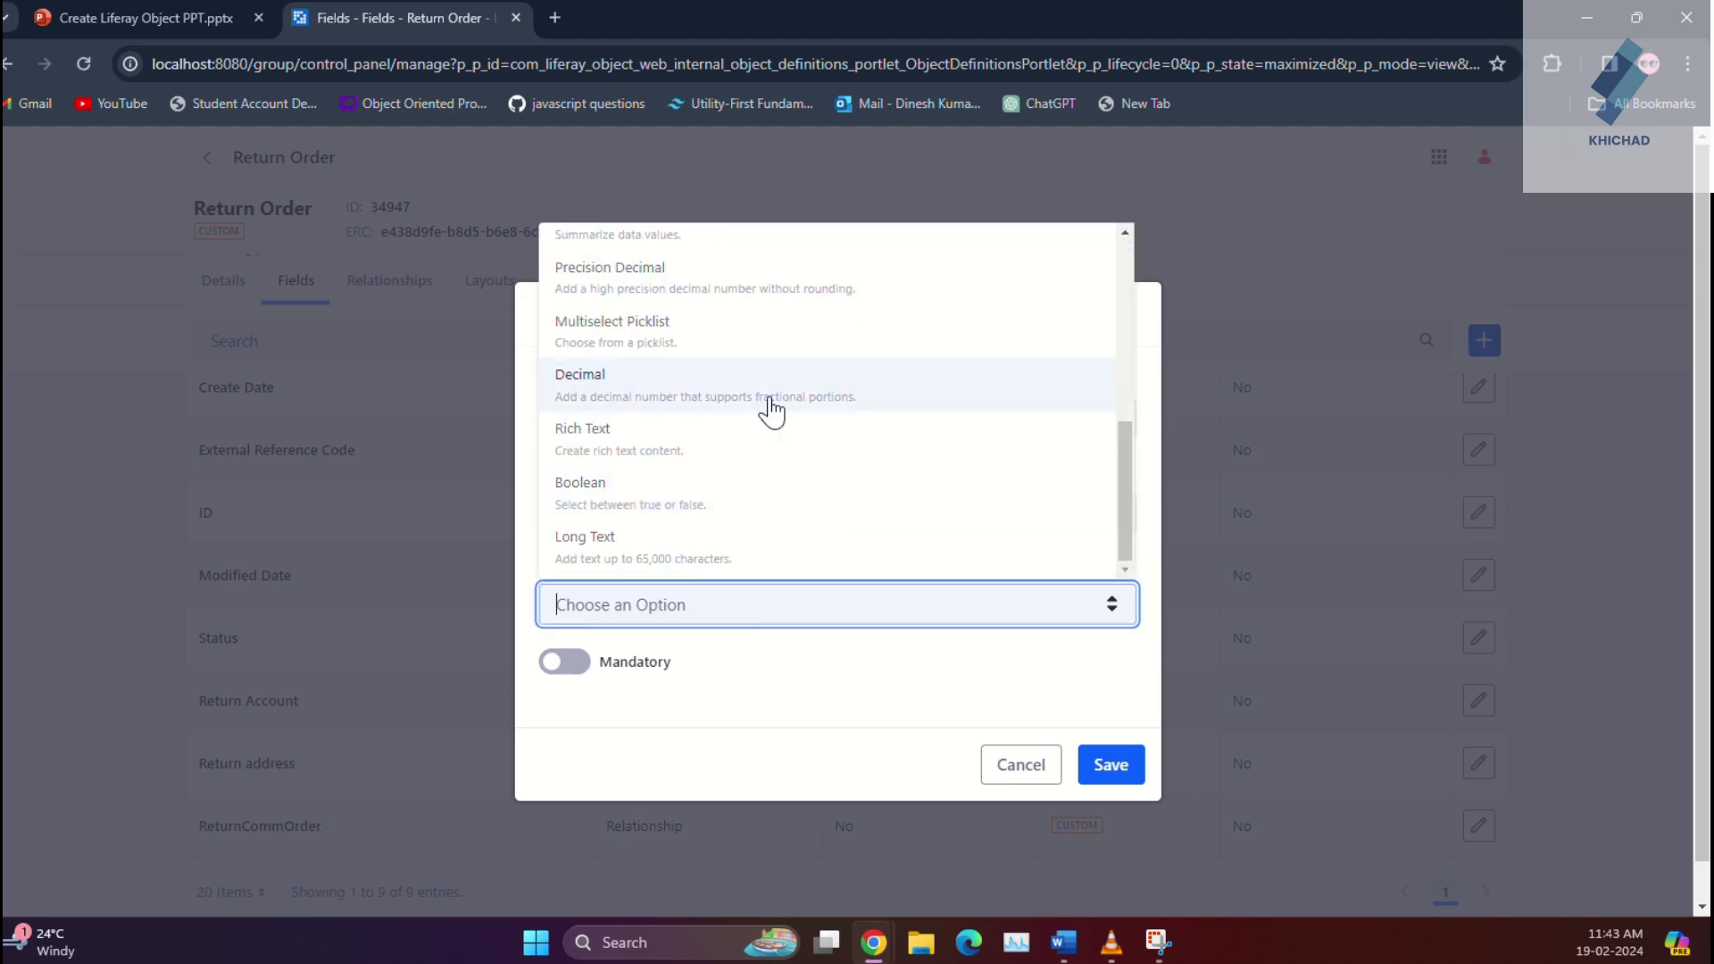
{"action": "left_click", "coordinate": [758, 454]}
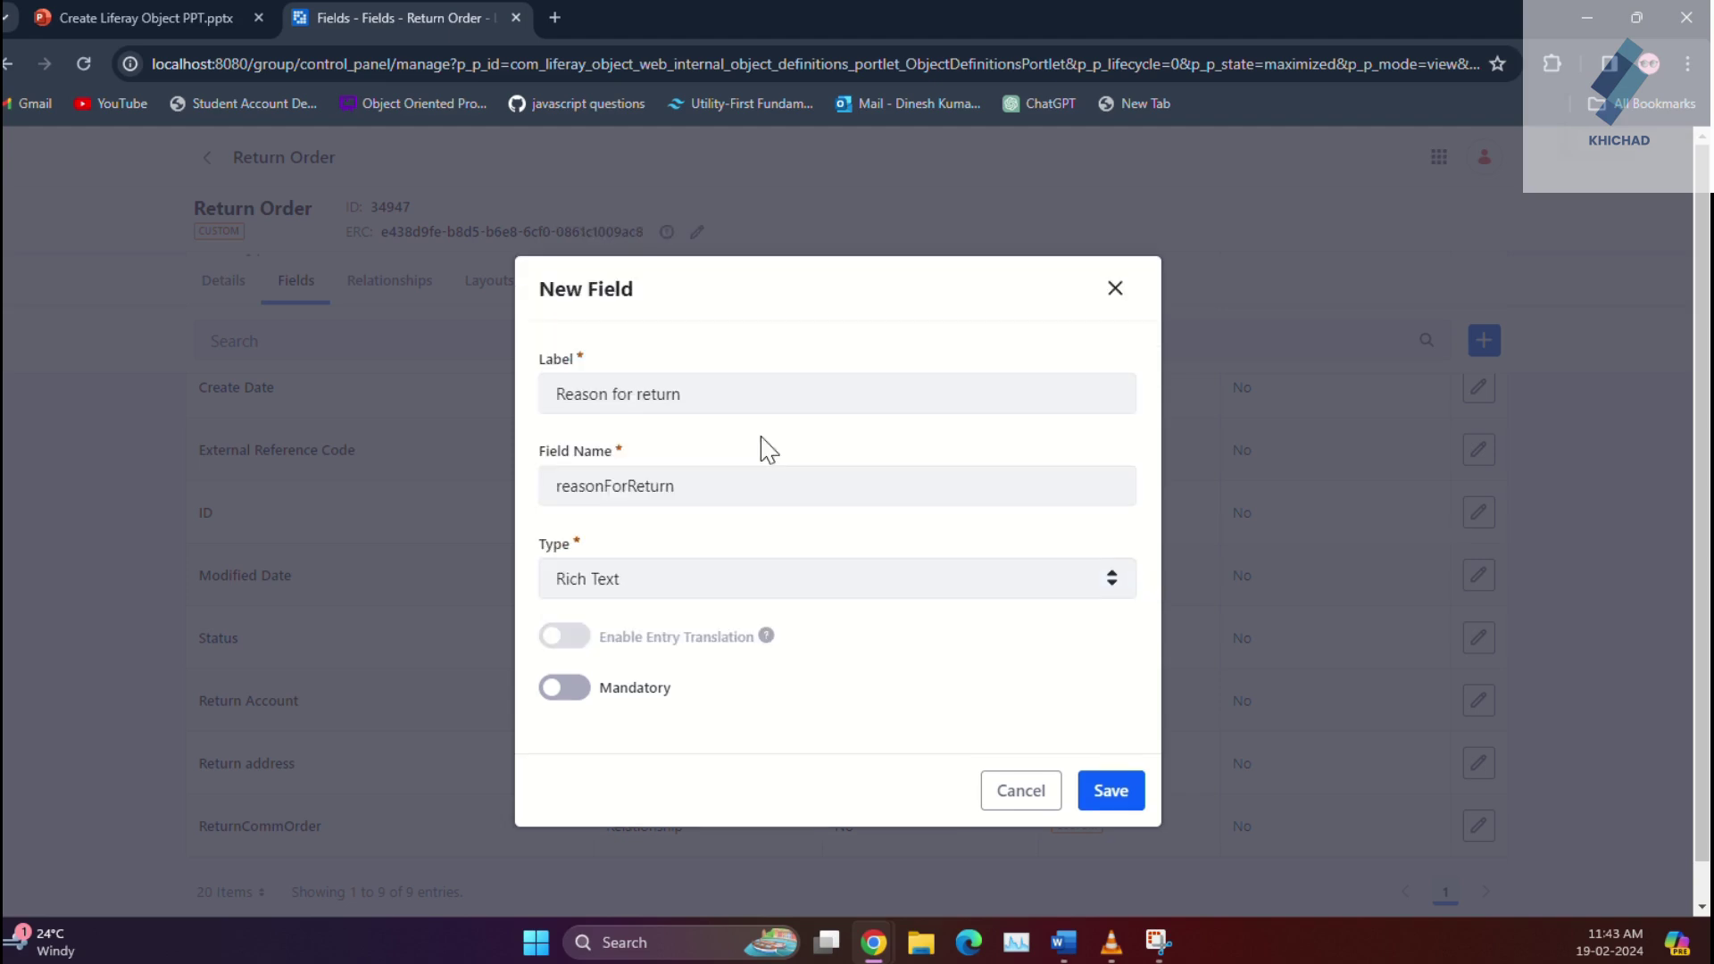
{"action": "left_click", "coordinate": [569, 697]}
{"action": "left_click", "coordinate": [1112, 791]}
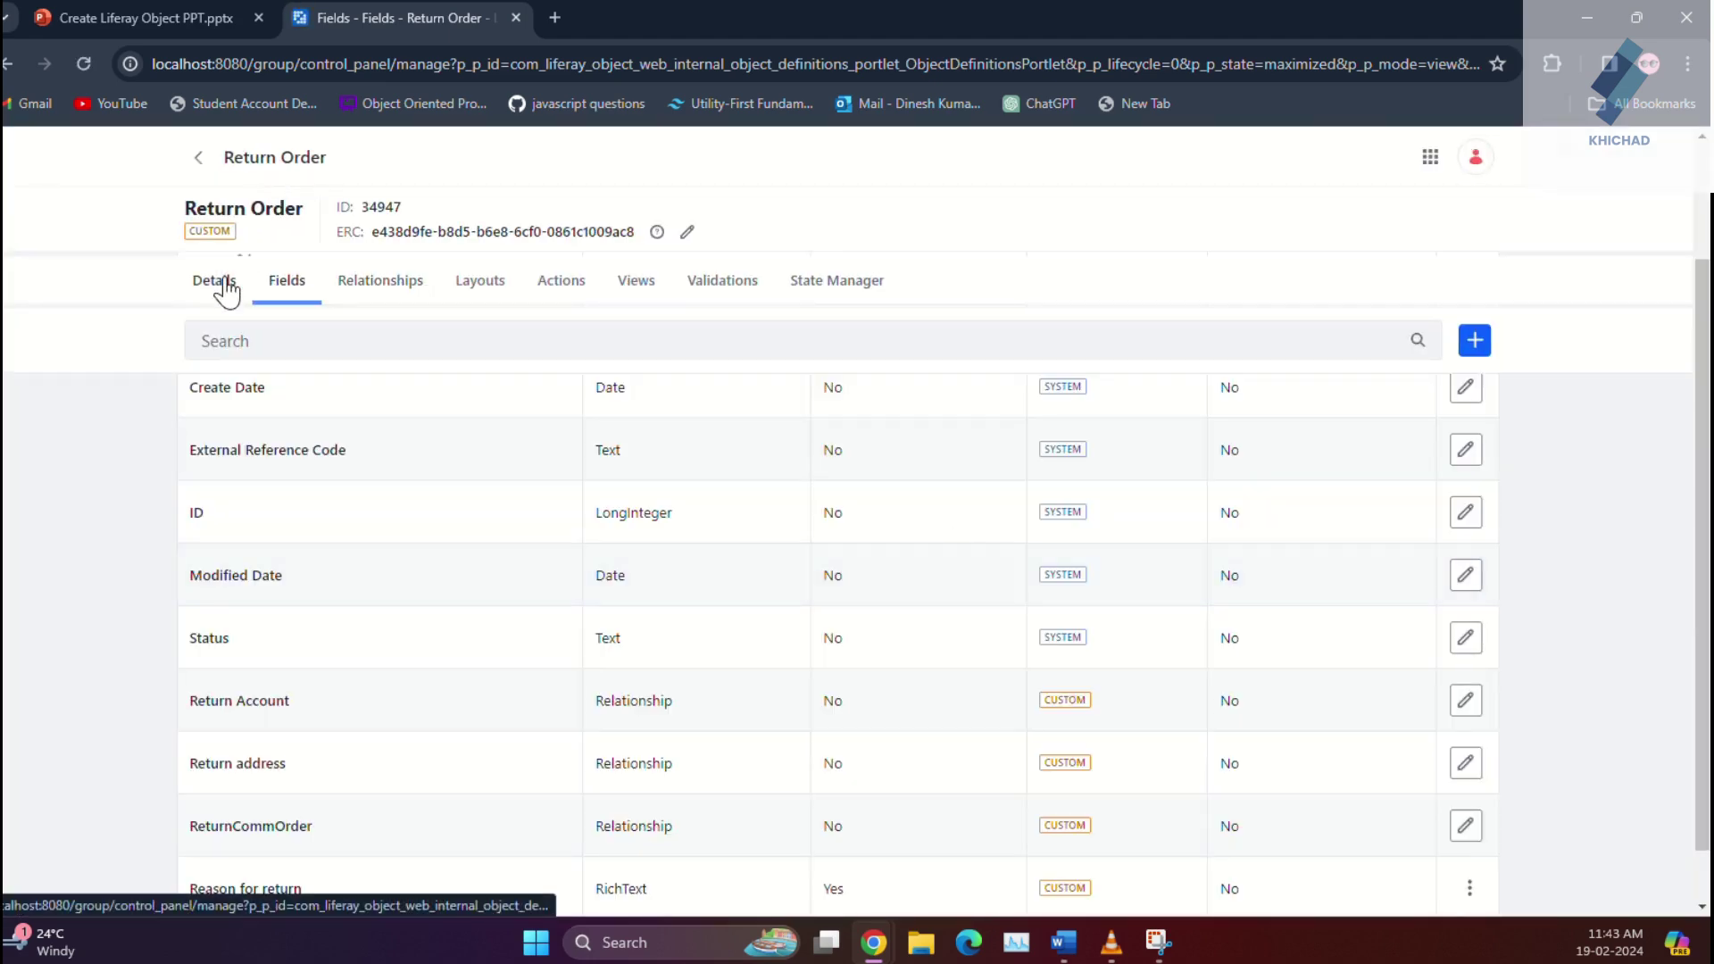
Step: On Return Order's Details, set Entry Title Field to Author and Scope to Site
{"action": "left_click", "coordinate": [222, 284]}
{"action": "scroll", "coordinate": [658, 773], "scroll_direction": "down", "scroll_amount": 5}
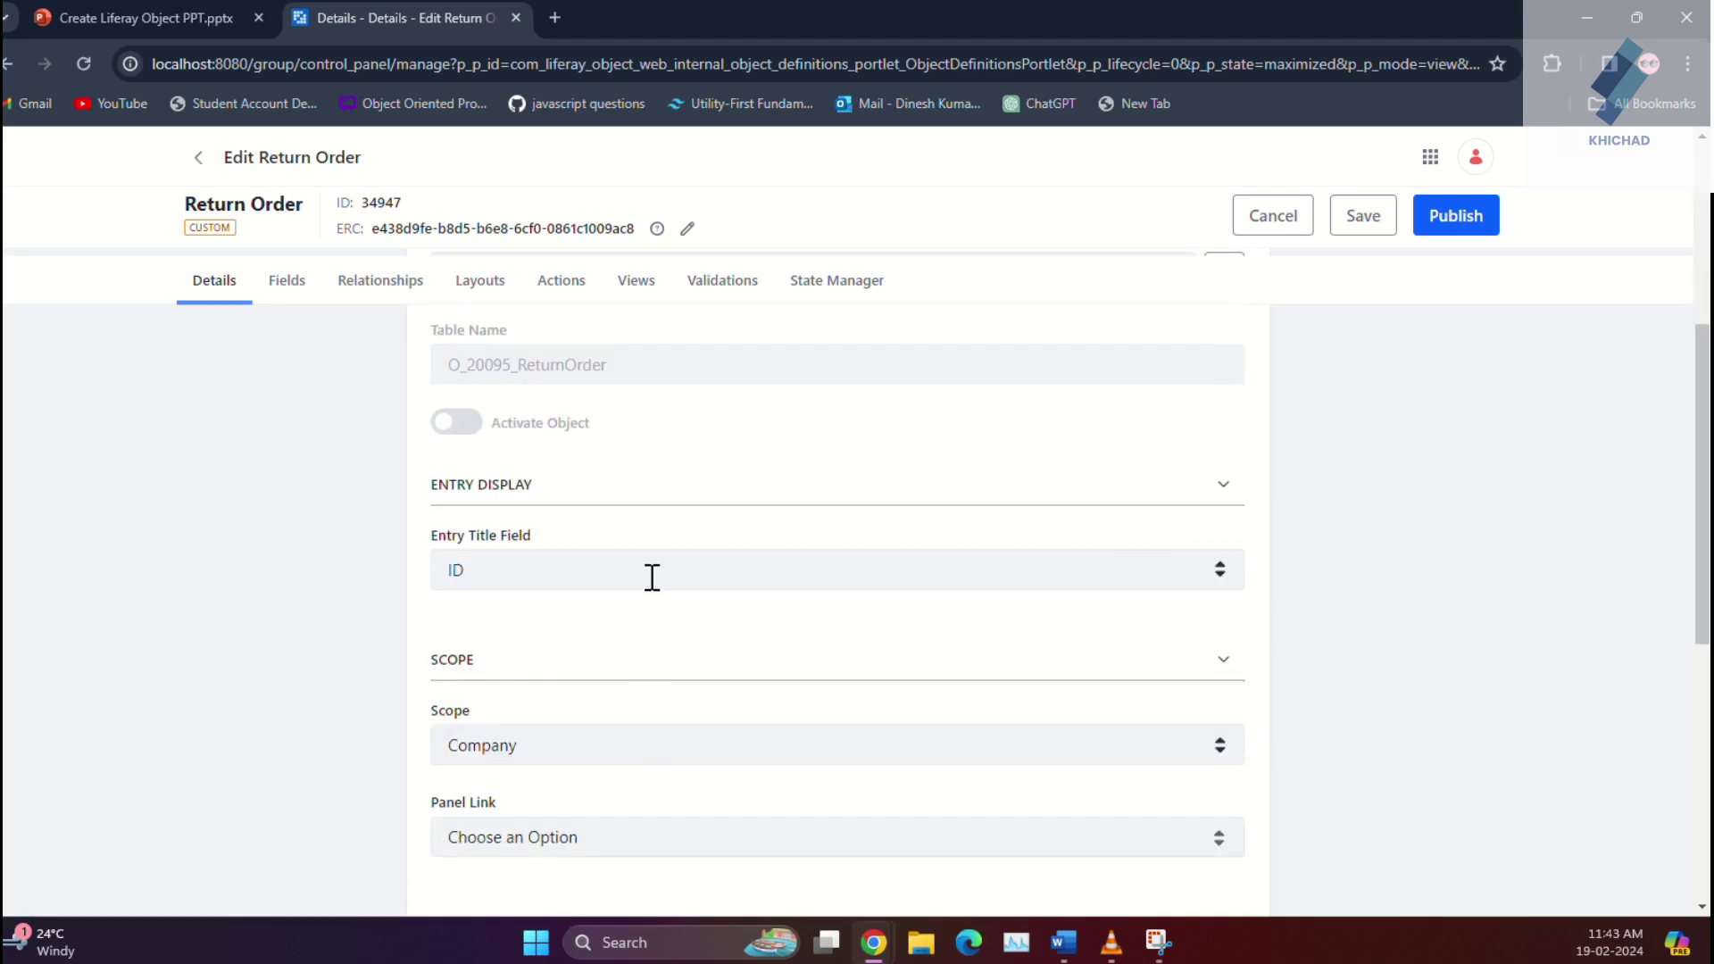
{"action": "left_click", "coordinate": [651, 572]}
{"action": "left_click", "coordinate": [635, 655]}
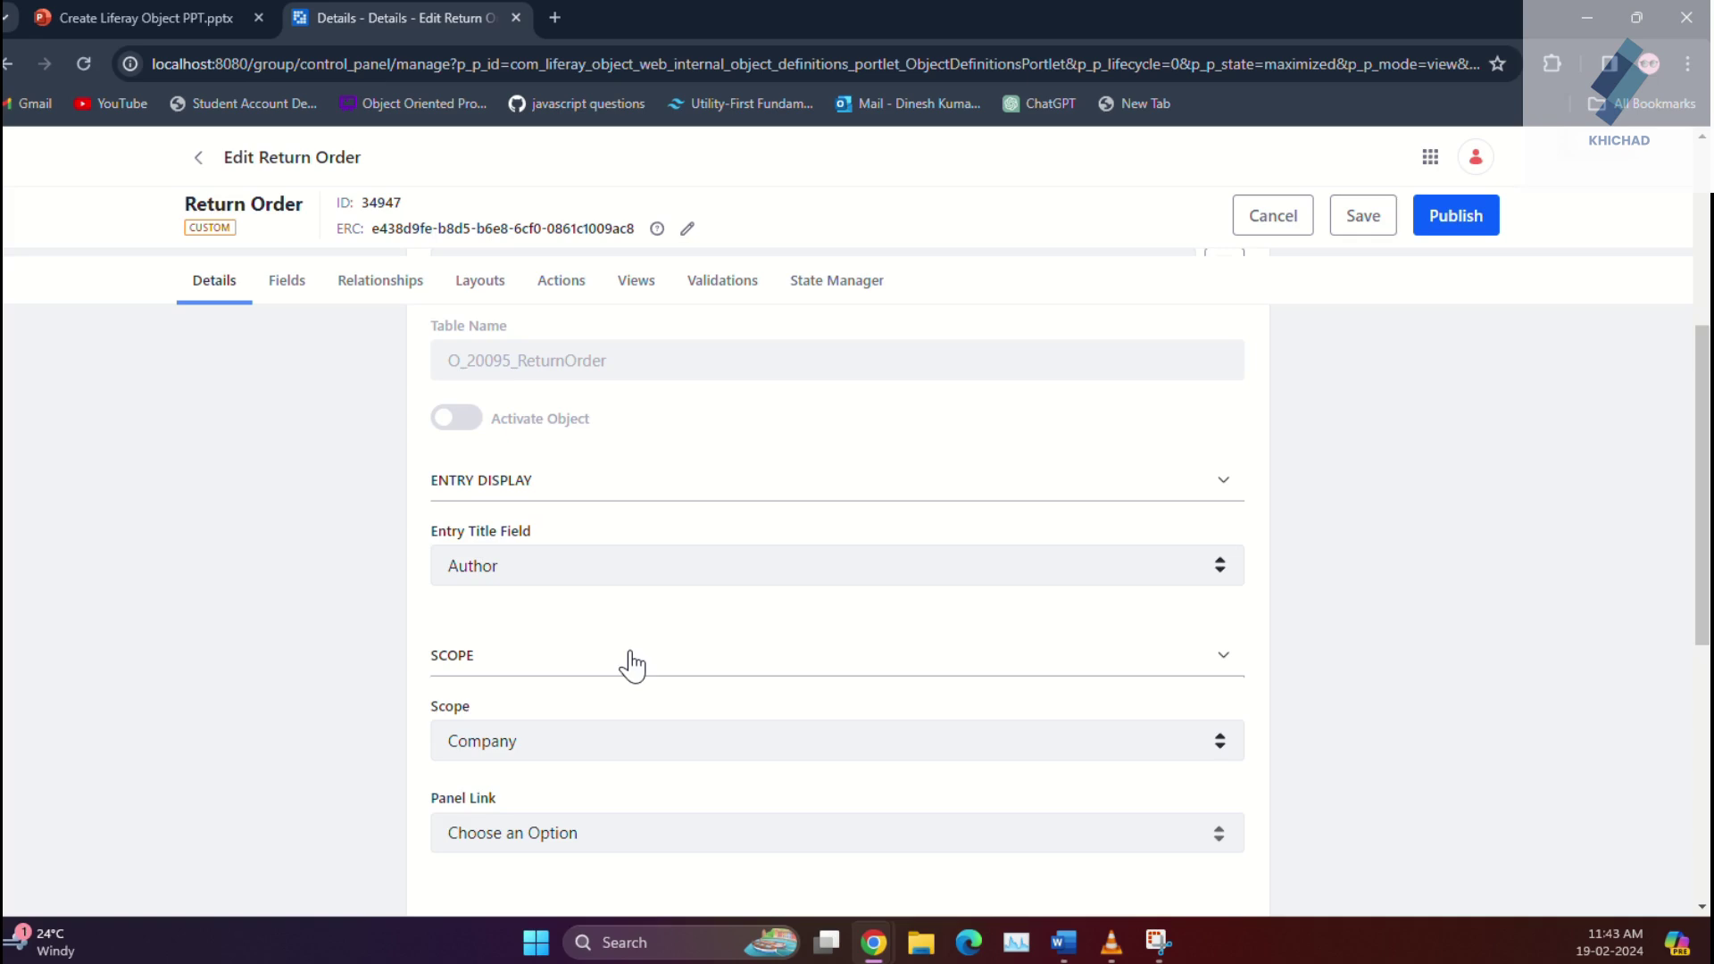
{"action": "scroll", "coordinate": [632, 665], "scroll_direction": "down", "scroll_amount": 1}
{"action": "left_click", "coordinate": [635, 622]}
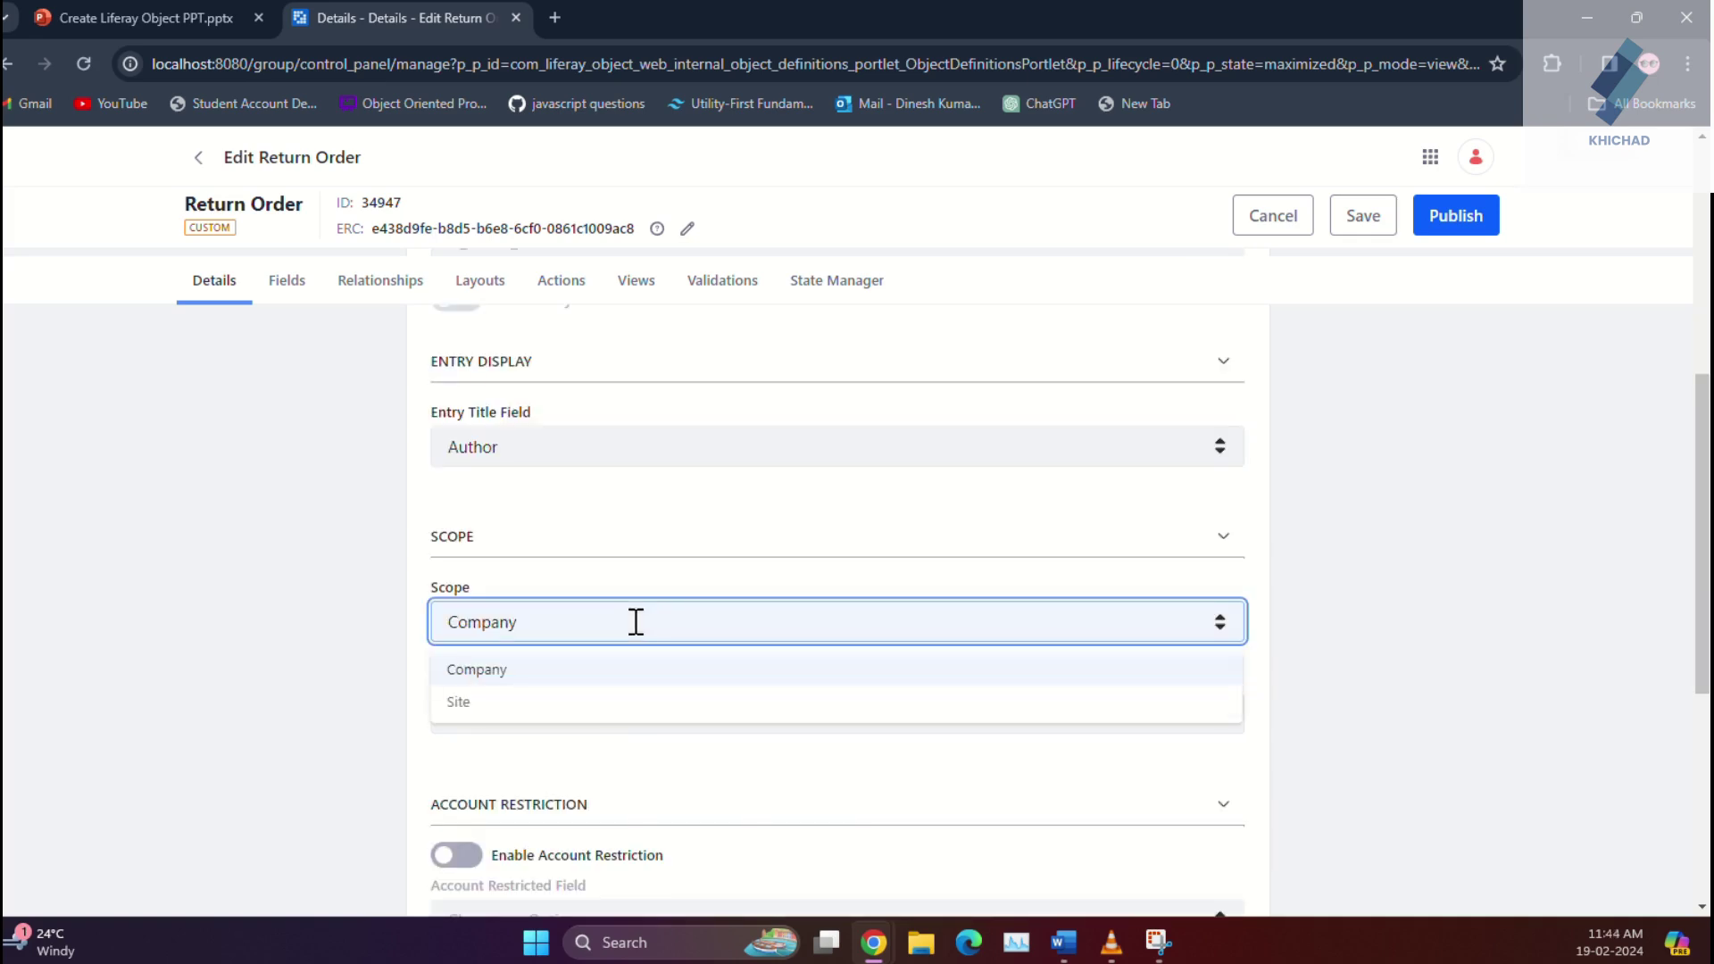
{"action": "left_click", "coordinate": [617, 703]}
{"action": "scroll", "coordinate": [622, 715], "scroll_direction": "down", "scroll_amount": 1}
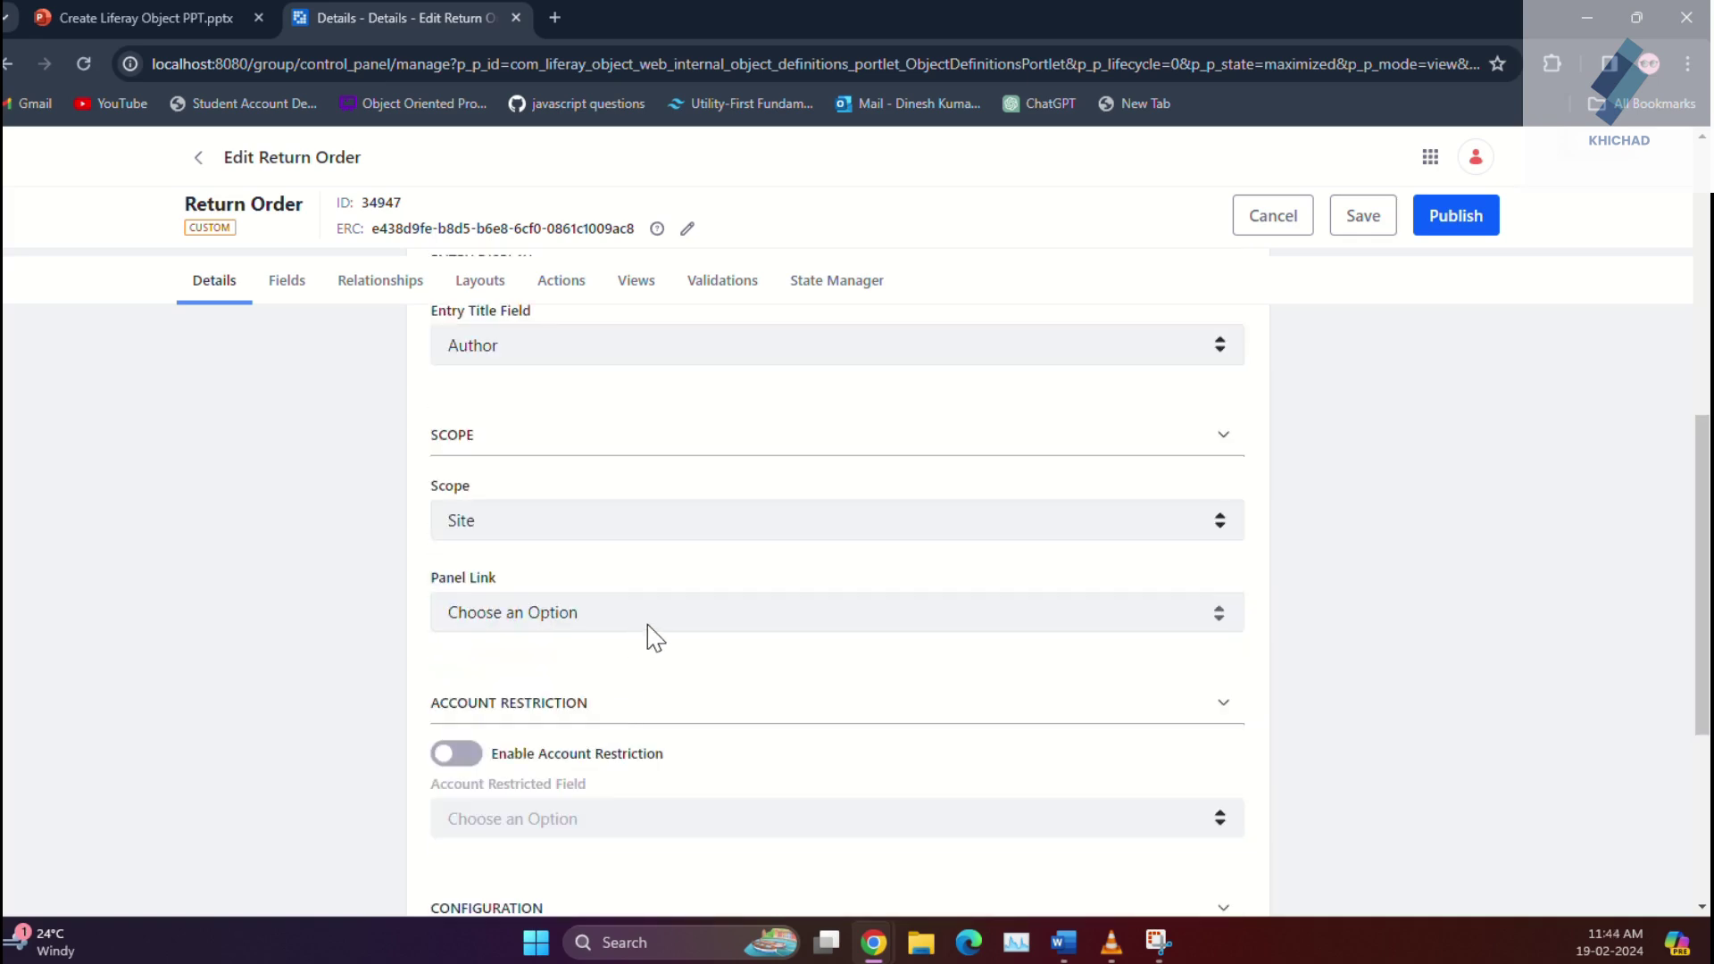
Step: Set the Panel Link to Site Administration > People and publish the object
{"action": "left_click", "coordinate": [651, 625]}
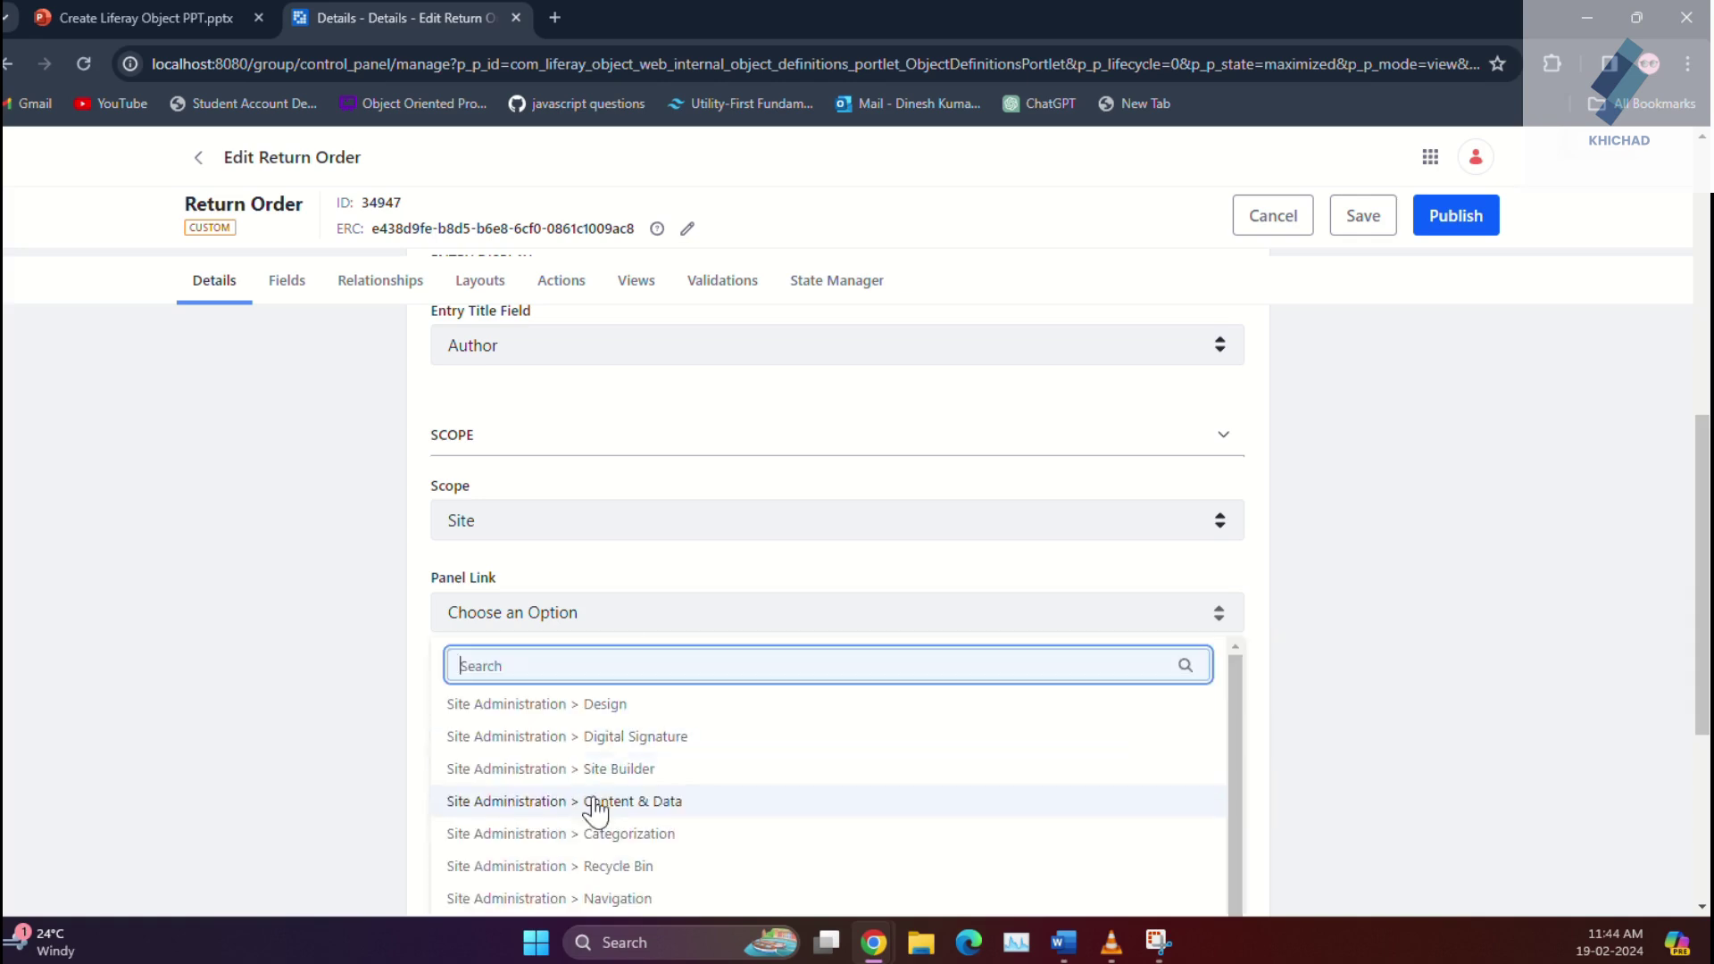
{"action": "scroll", "coordinate": [588, 888], "scroll_direction": "down", "scroll_amount": 1}
{"action": "left_click", "coordinate": [586, 903]}
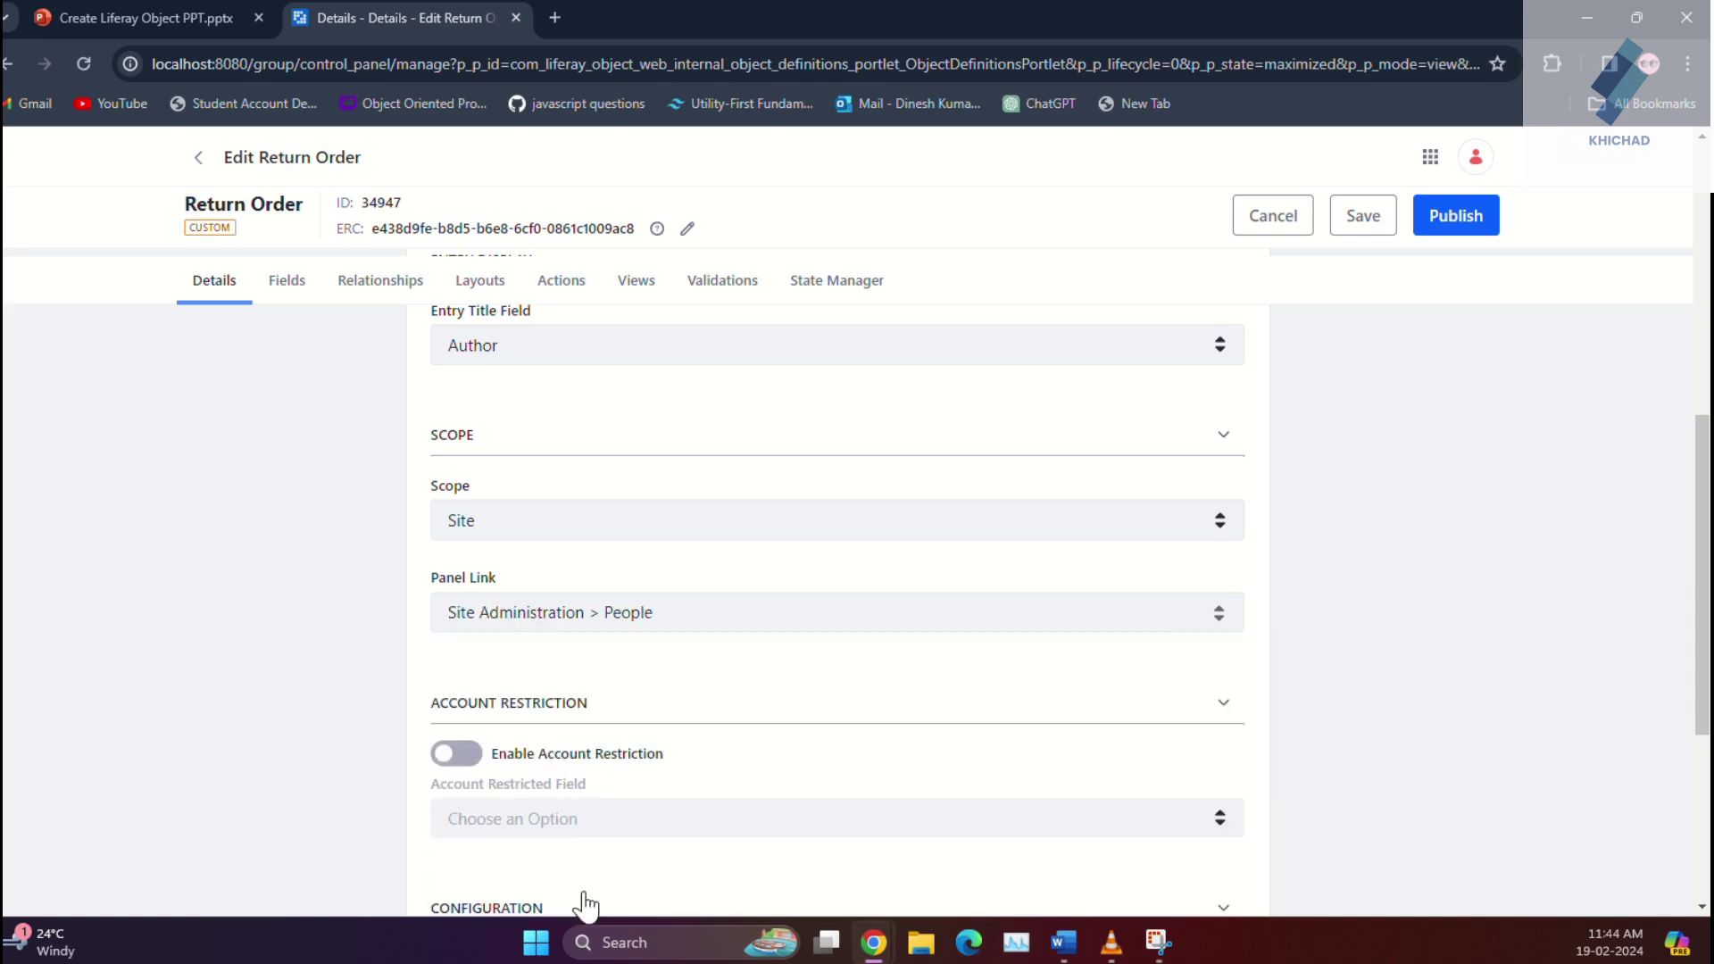
{"action": "scroll", "coordinate": [612, 748], "scroll_direction": "down", "scroll_amount": 3}
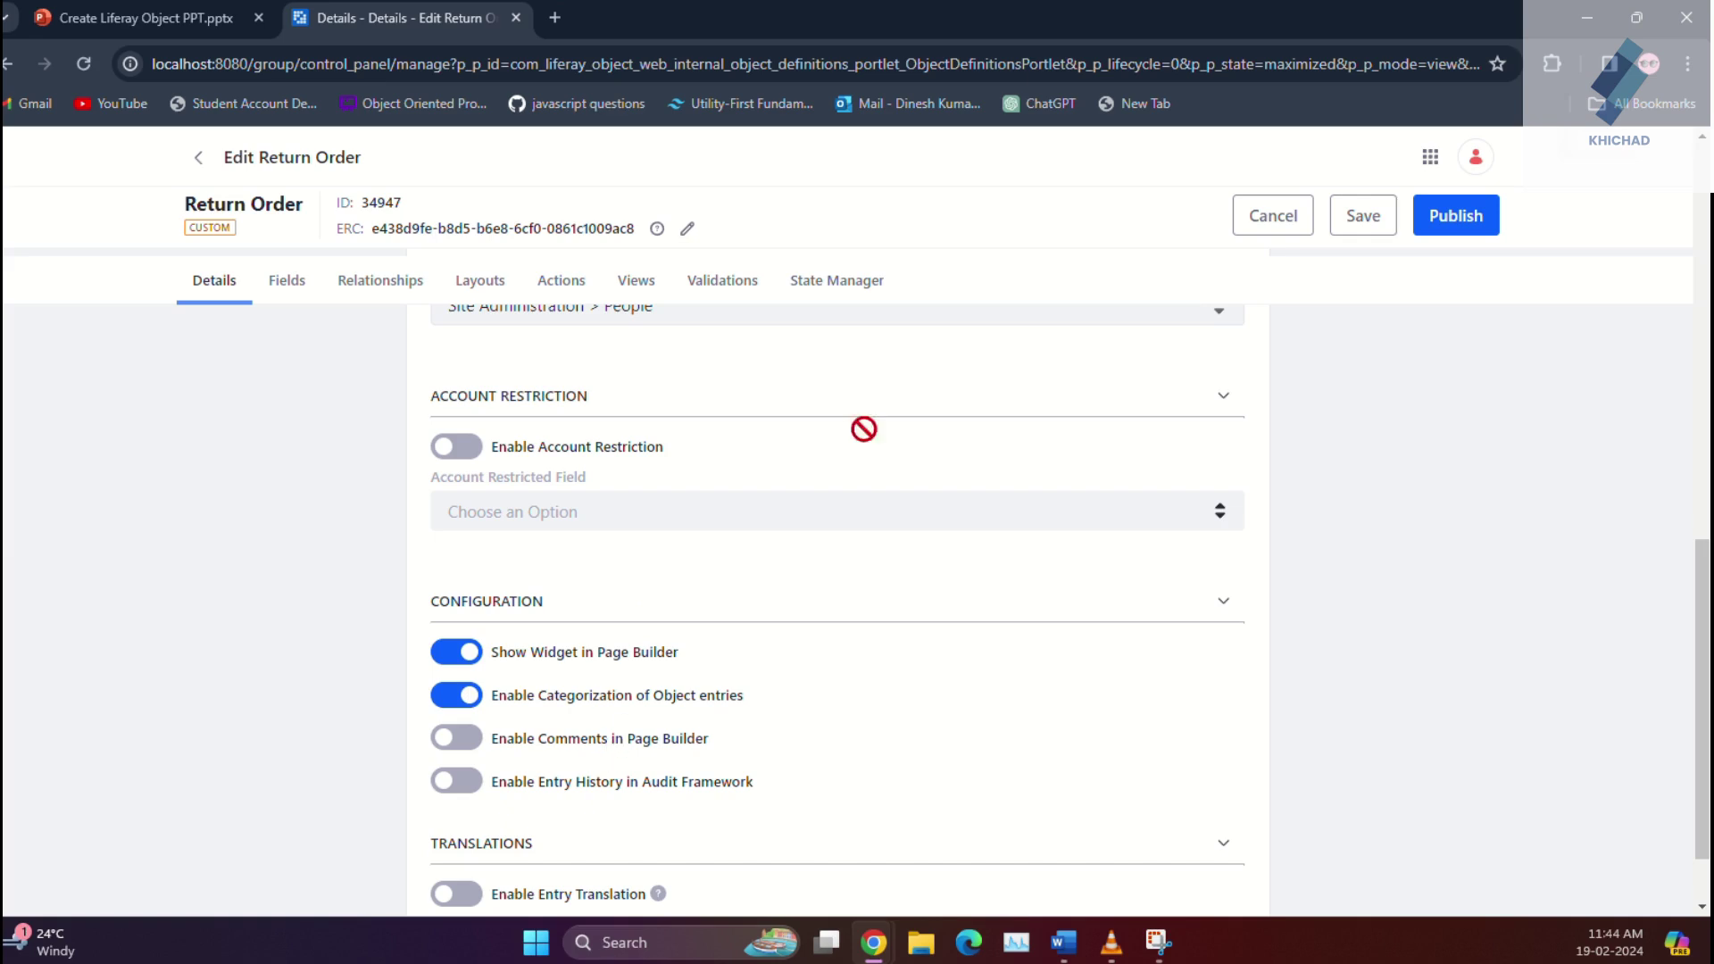
{"action": "left_click", "coordinate": [1442, 218]}
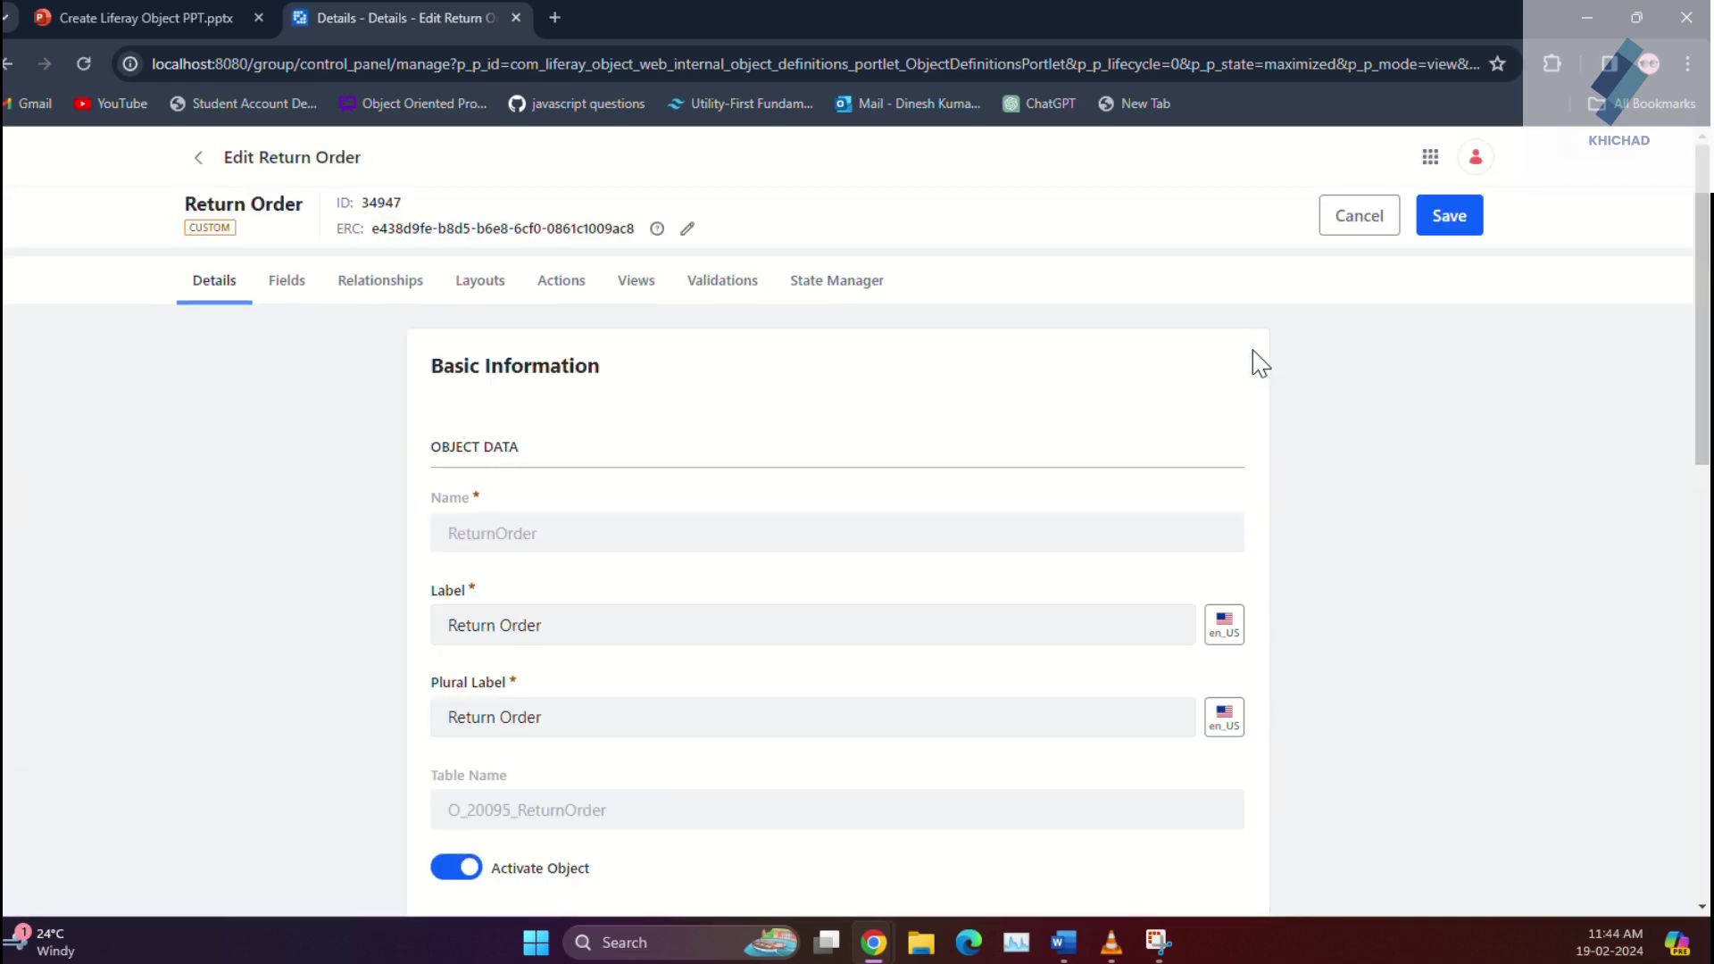
Step: Go to the site's Home page and open Return Order under People in the product menu
{"action": "left_click", "coordinate": [1431, 159]}
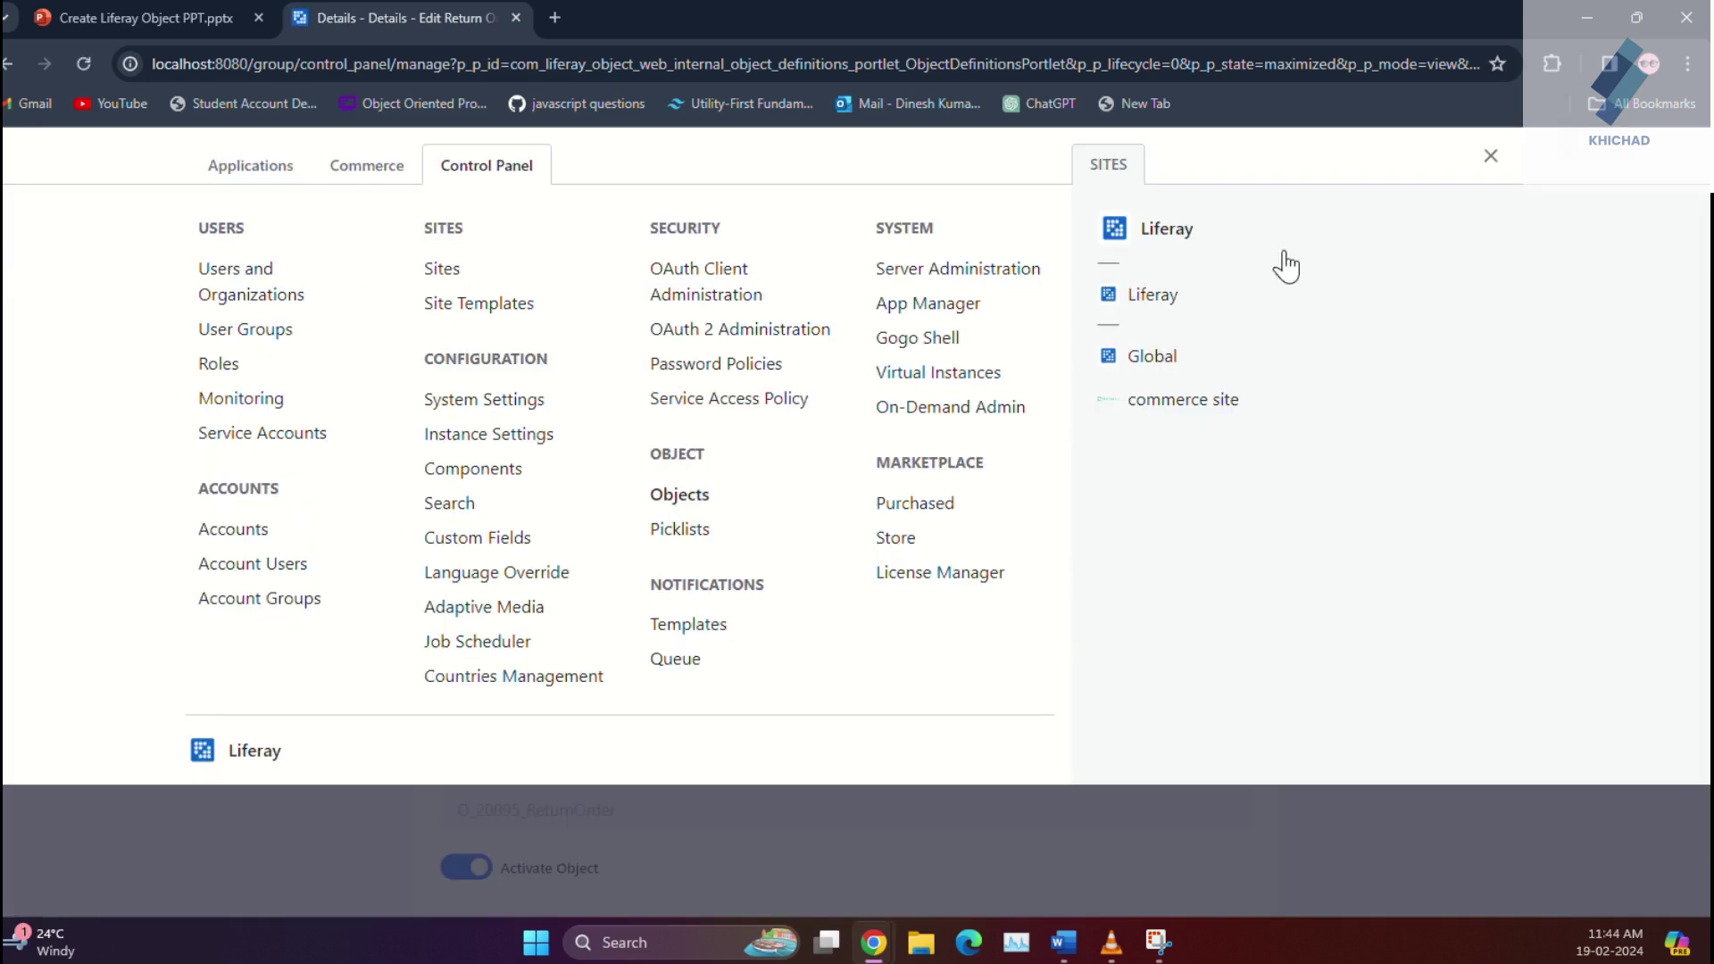
{"action": "left_click", "coordinate": [1159, 298]}
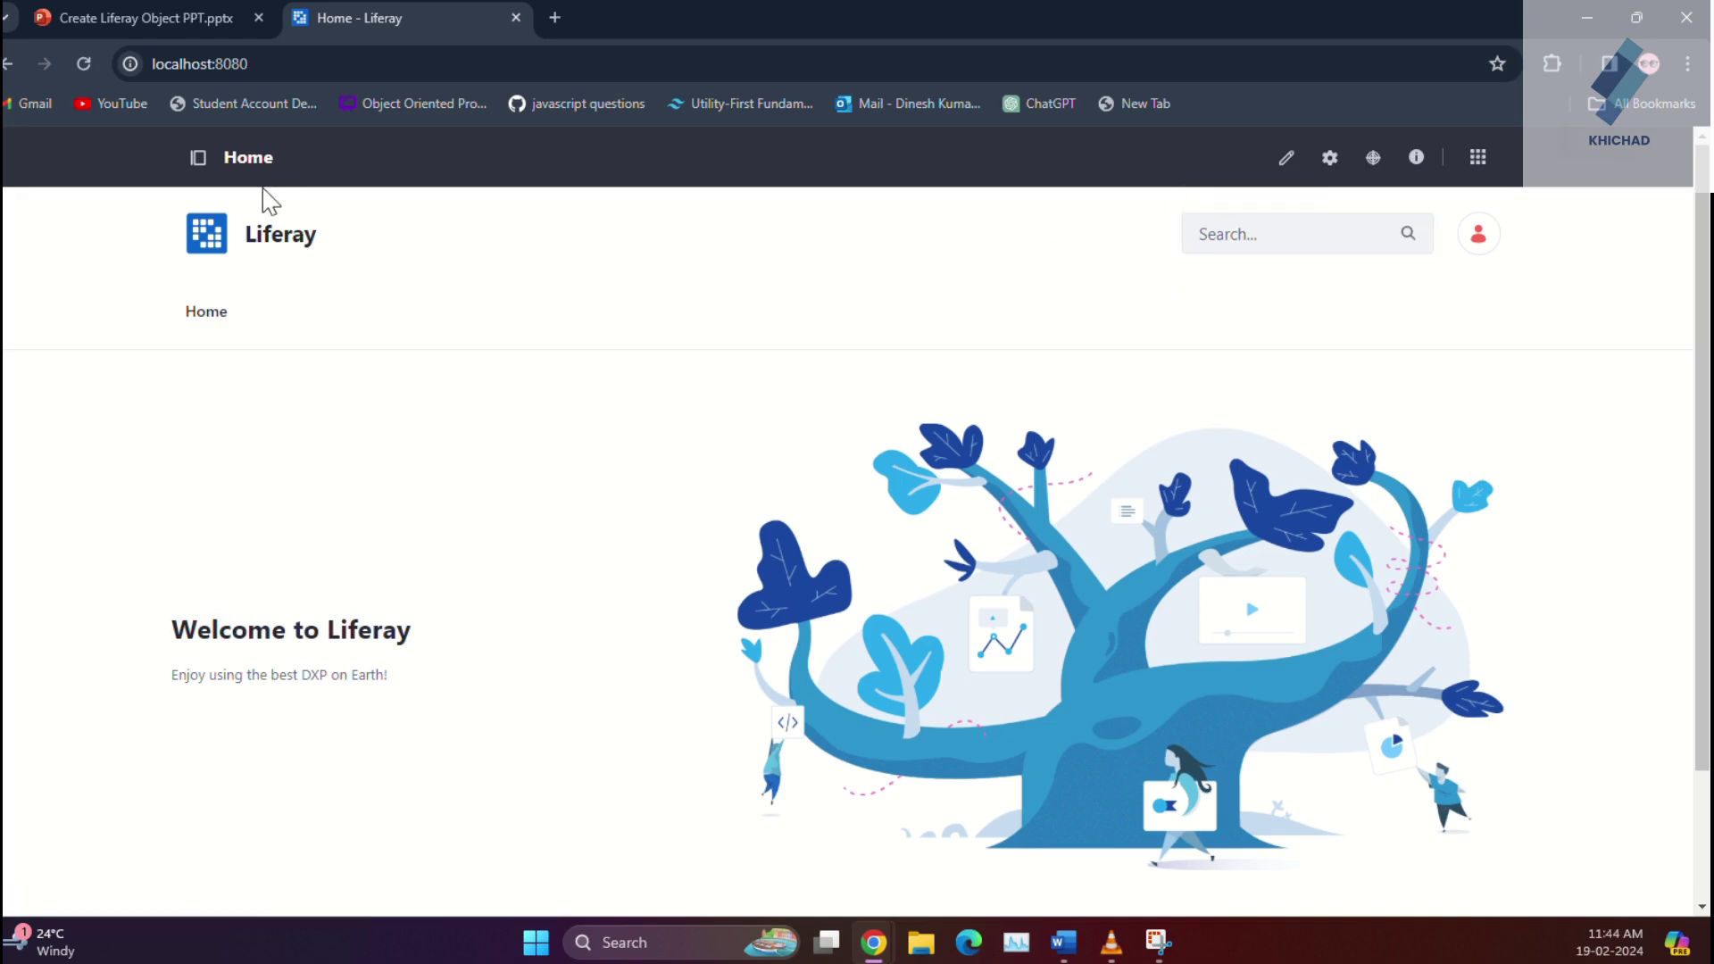
{"action": "left_click", "coordinate": [198, 161]}
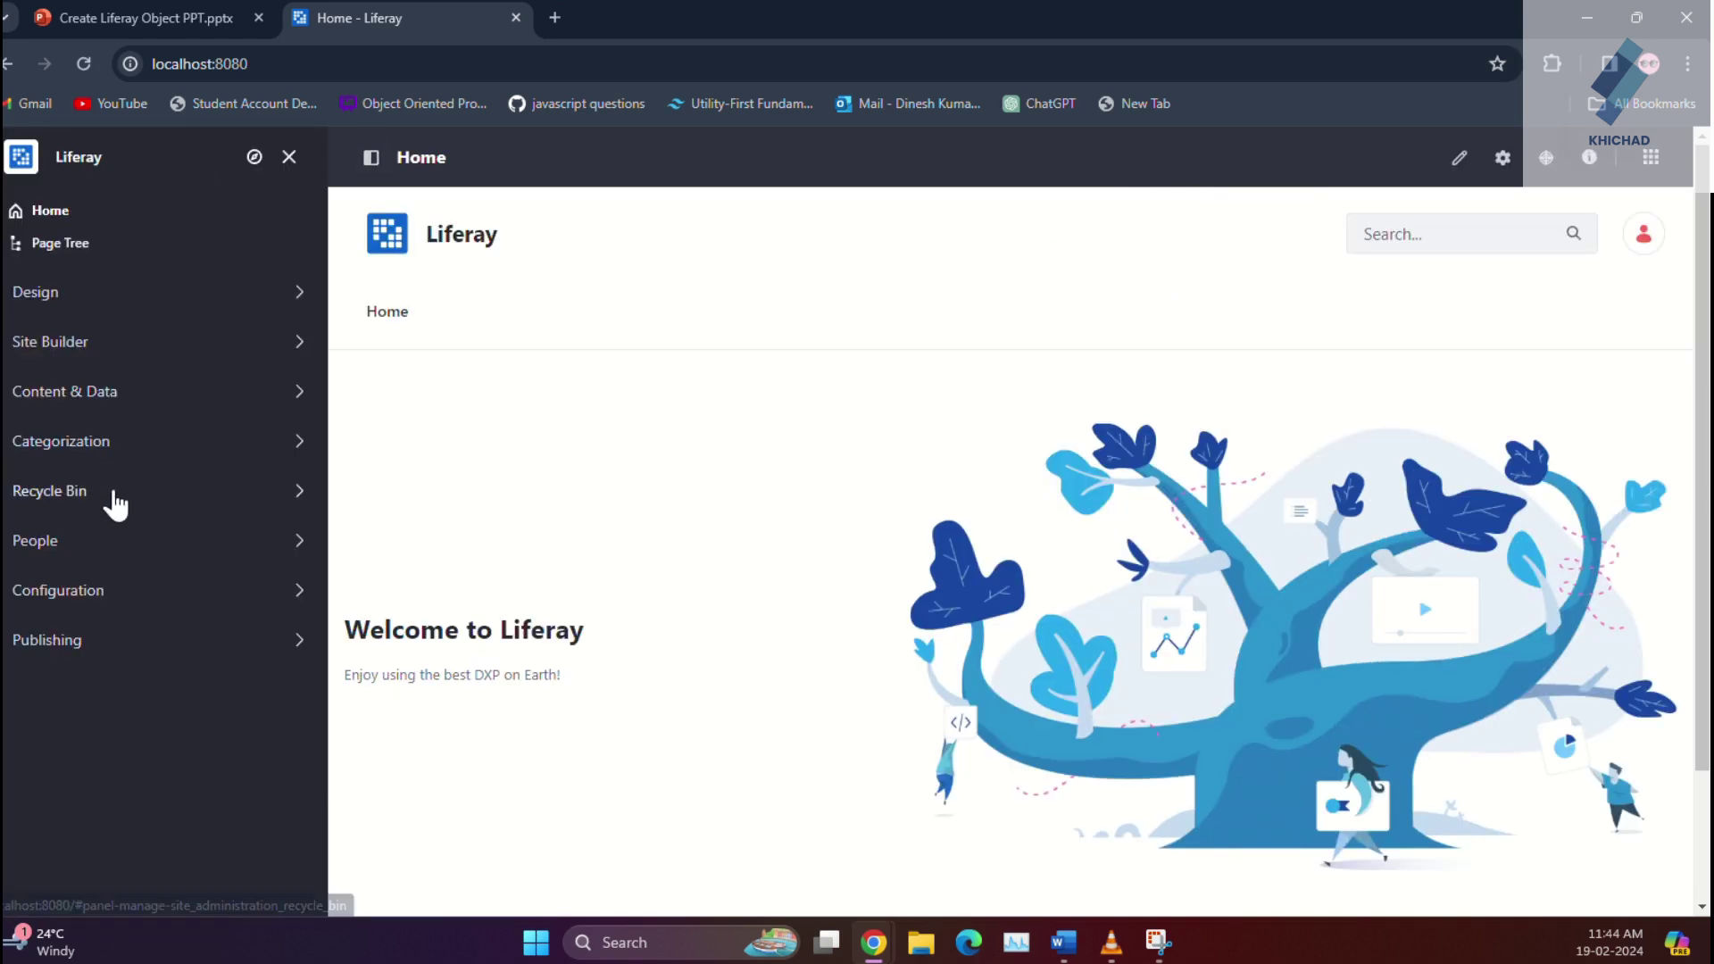
{"action": "left_click", "coordinate": [114, 544]}
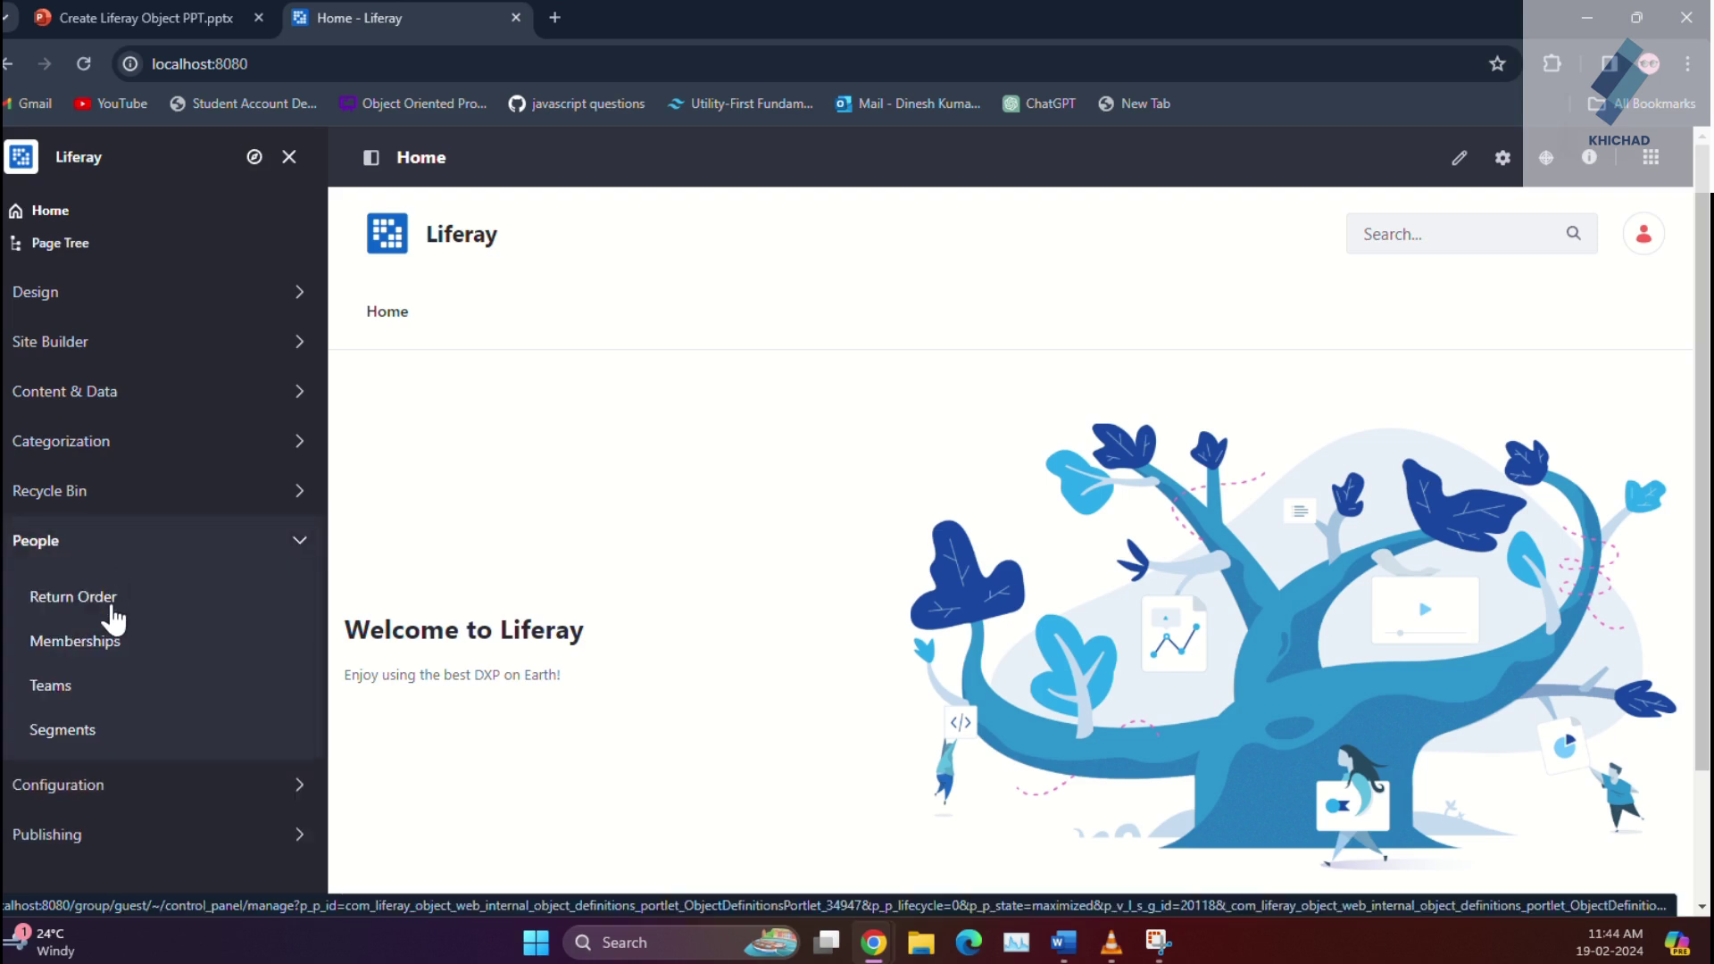
{"action": "left_click", "coordinate": [113, 617]}
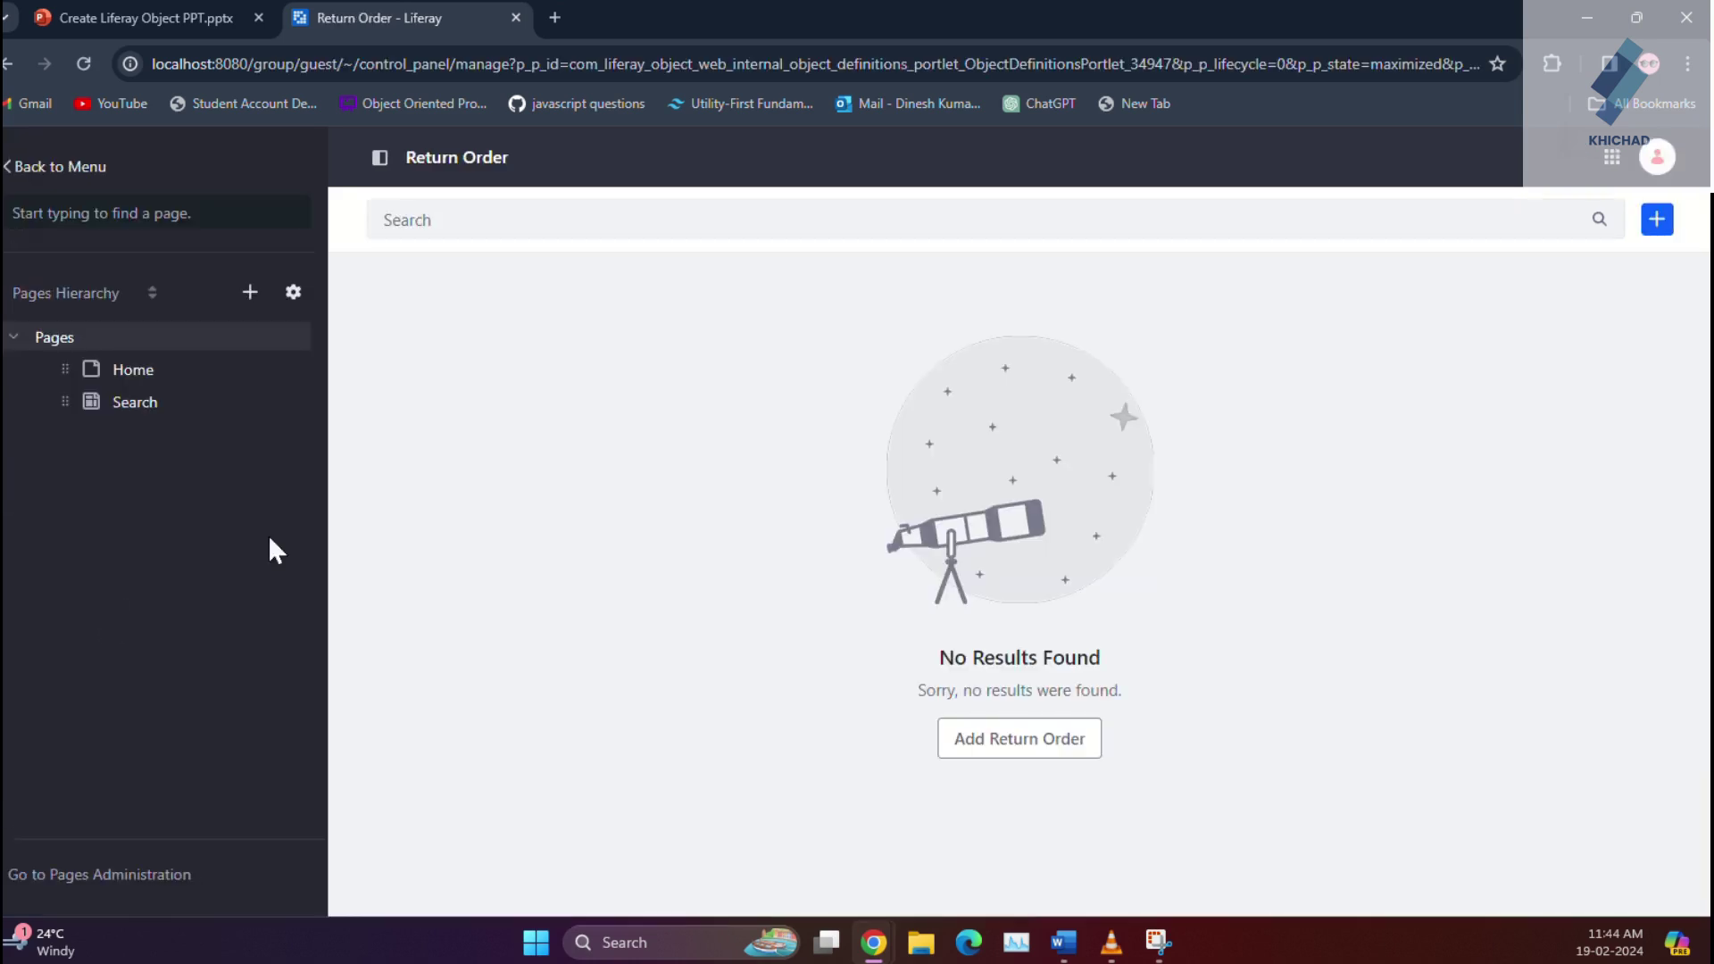
Step: Start a new Return Order entry with the first account, a suggested address and the first order
{"action": "left_click", "coordinate": [1065, 743]}
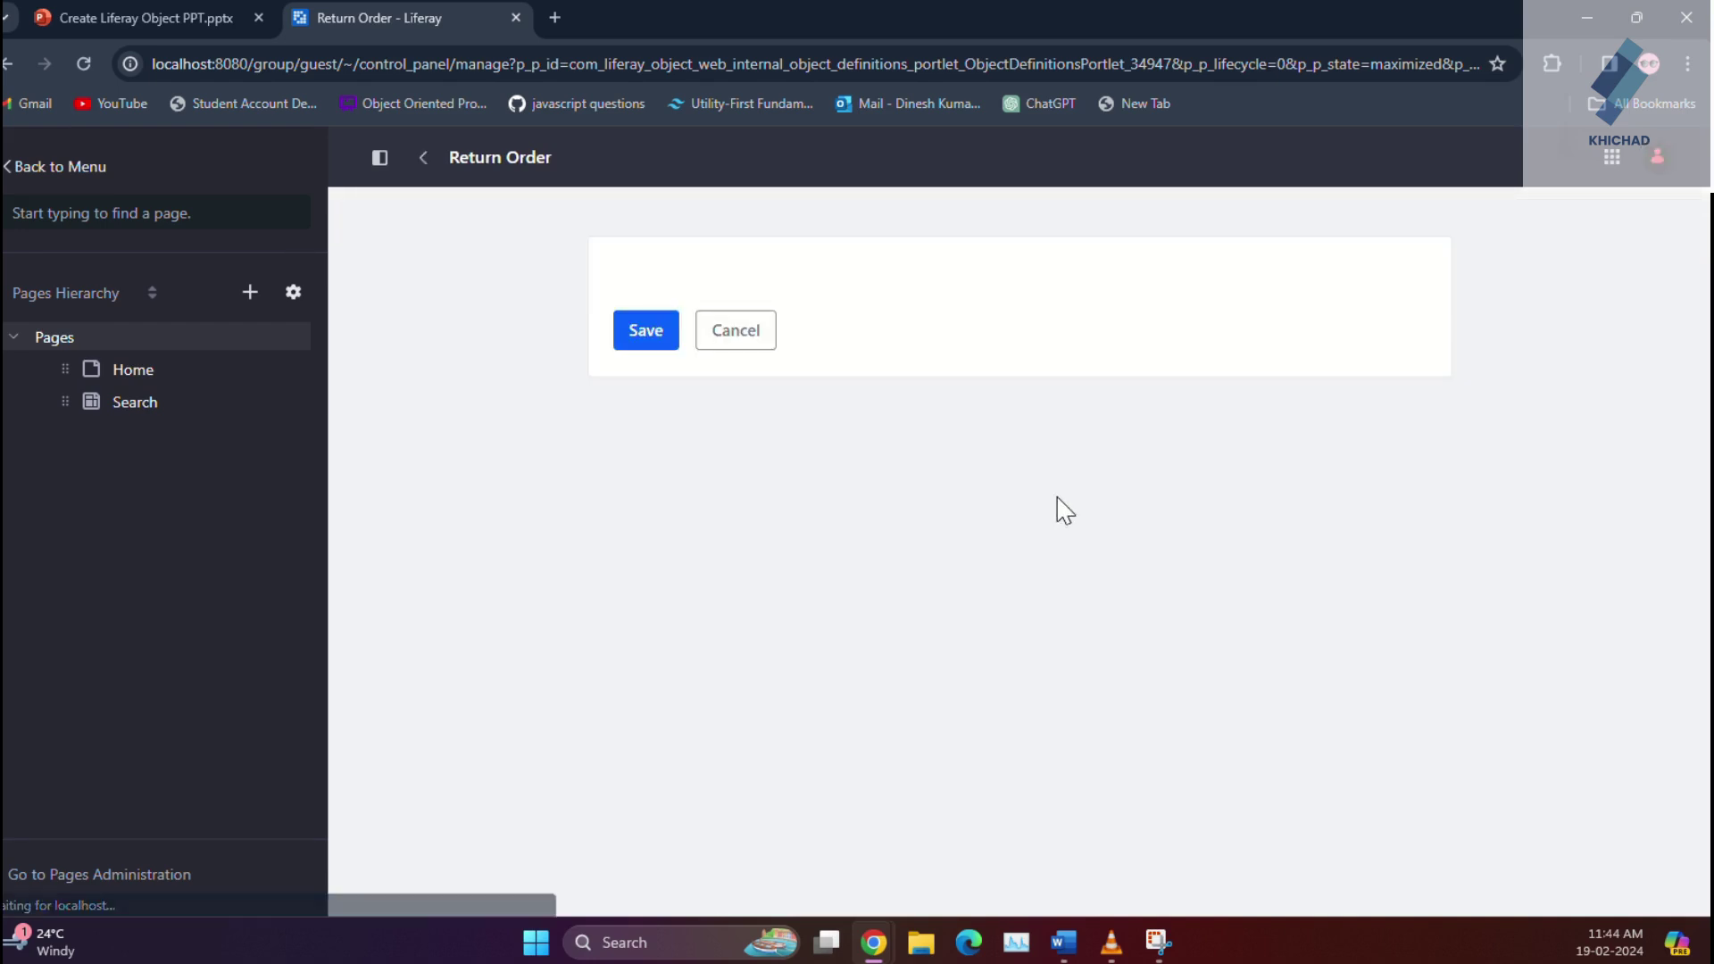
{"action": "left_click", "coordinate": [915, 321]}
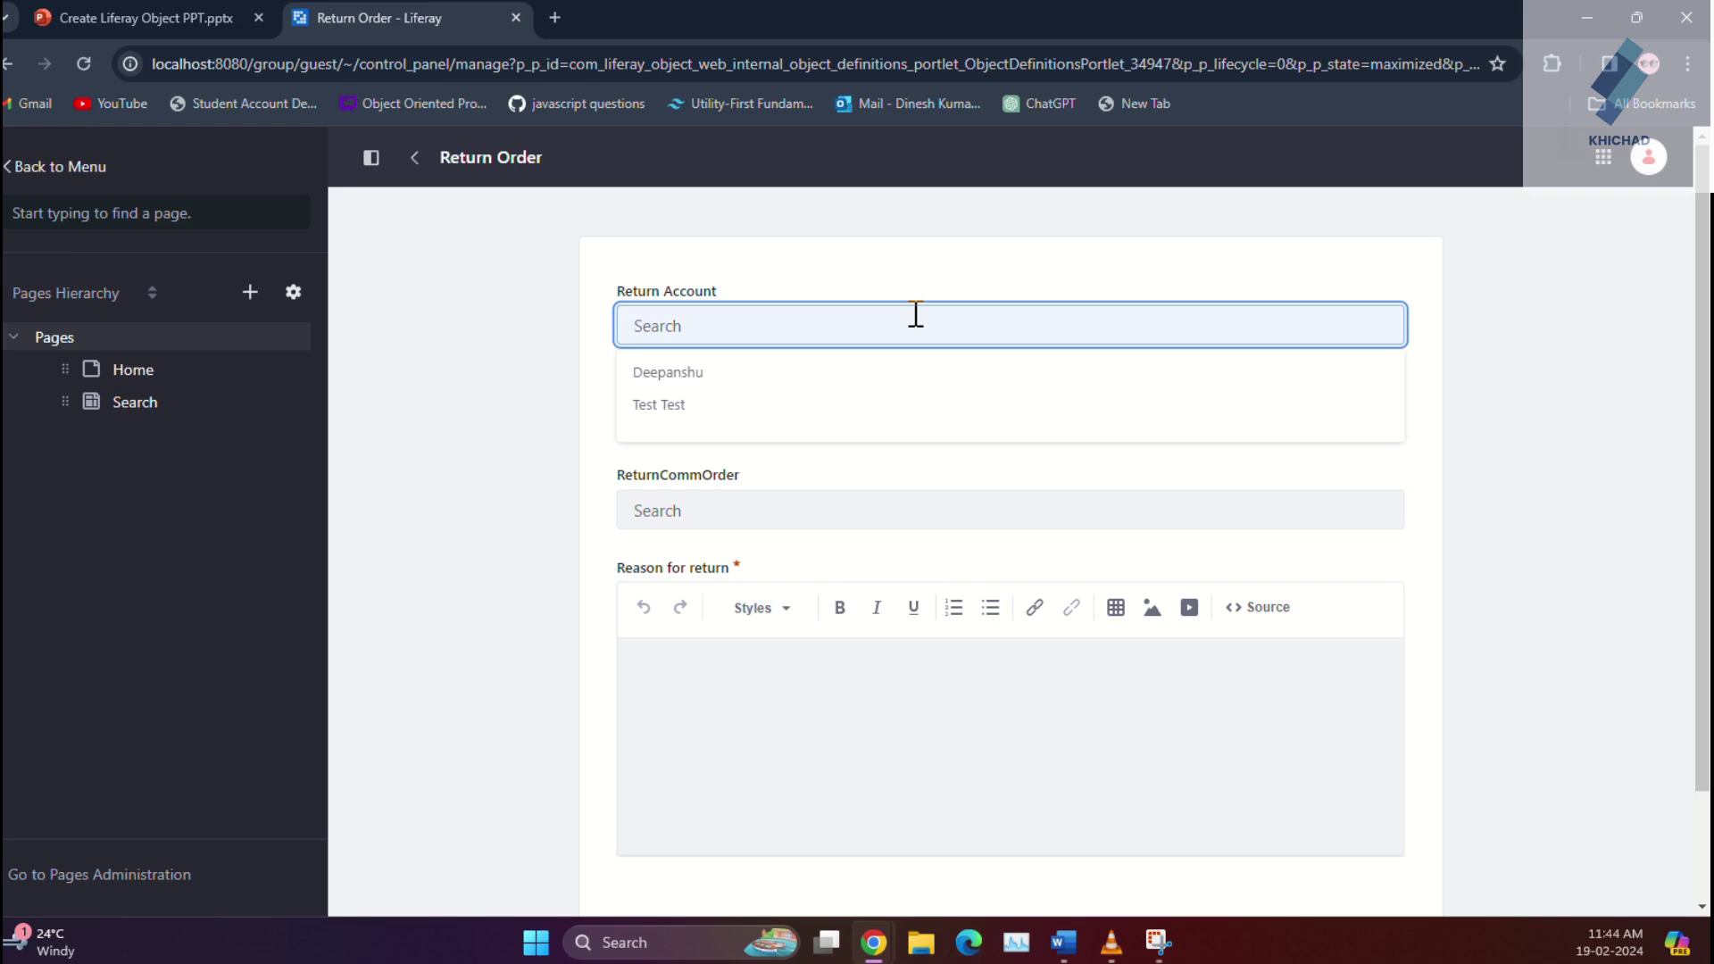
{"action": "left_click", "coordinate": [806, 386]}
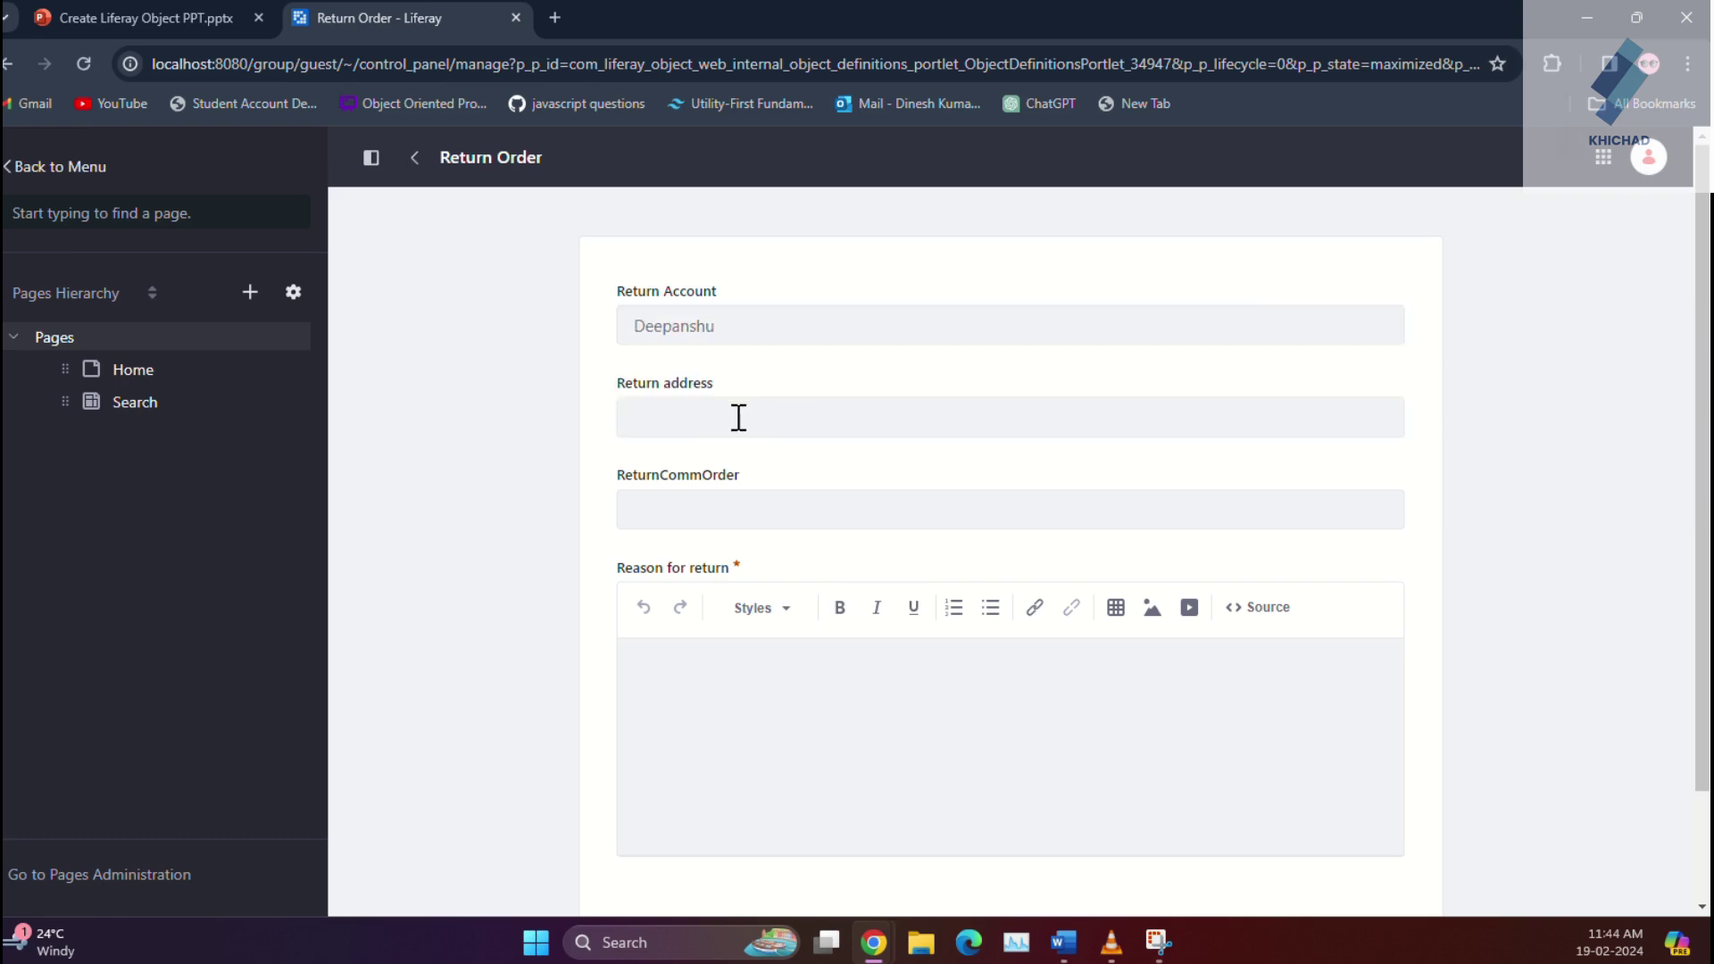
{"action": "left_click", "coordinate": [738, 415]}
{"action": "left_click", "coordinate": [727, 466]}
{"action": "left_click", "coordinate": [720, 500]}
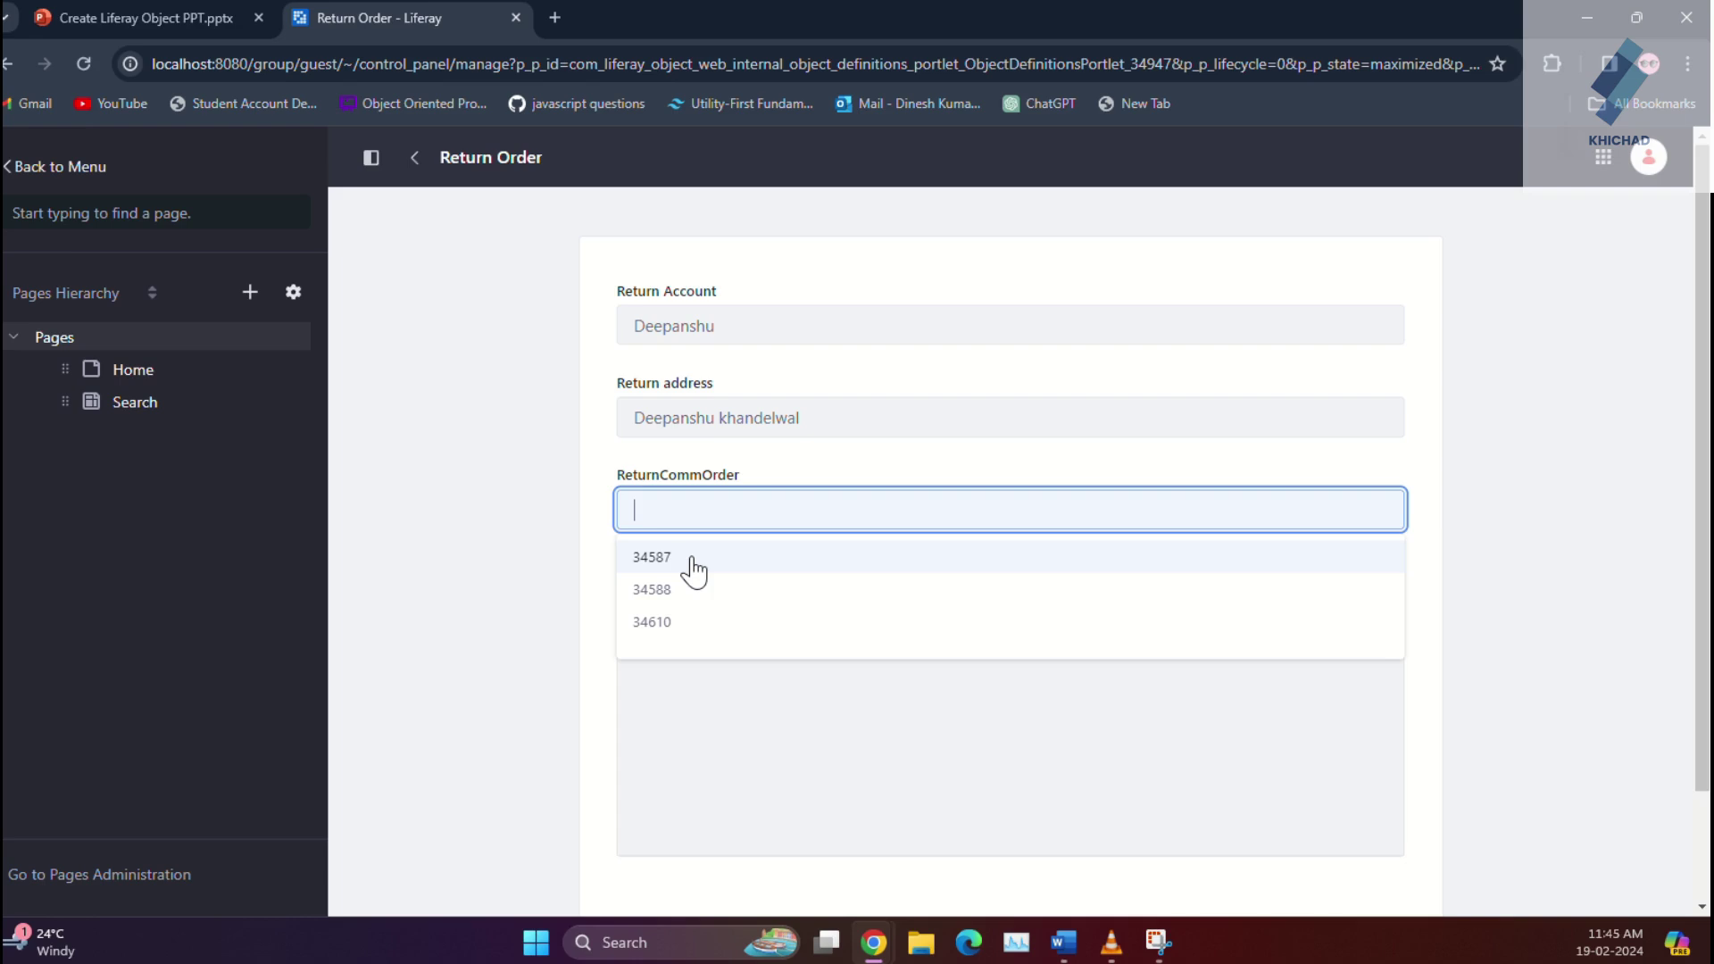
{"action": "left_click", "coordinate": [694, 563]}
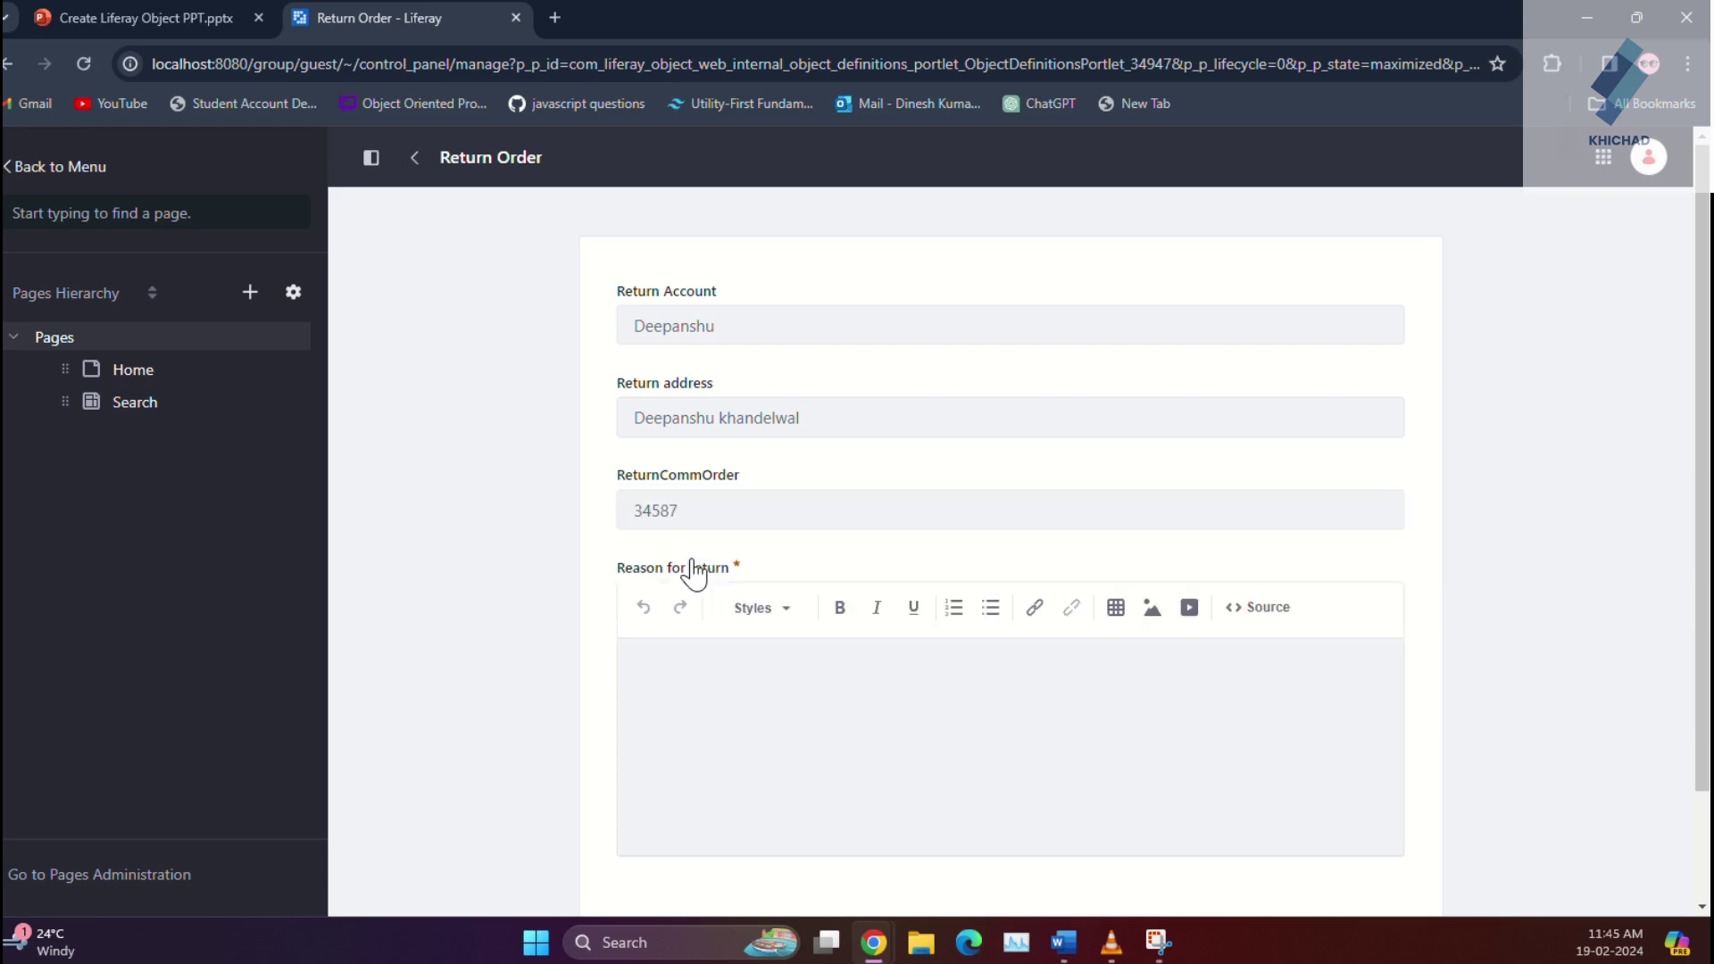
Step: Enter the reason 'we don't neet it', save the entry, and return to the Home page
{"action": "left_click", "coordinate": [683, 680]}
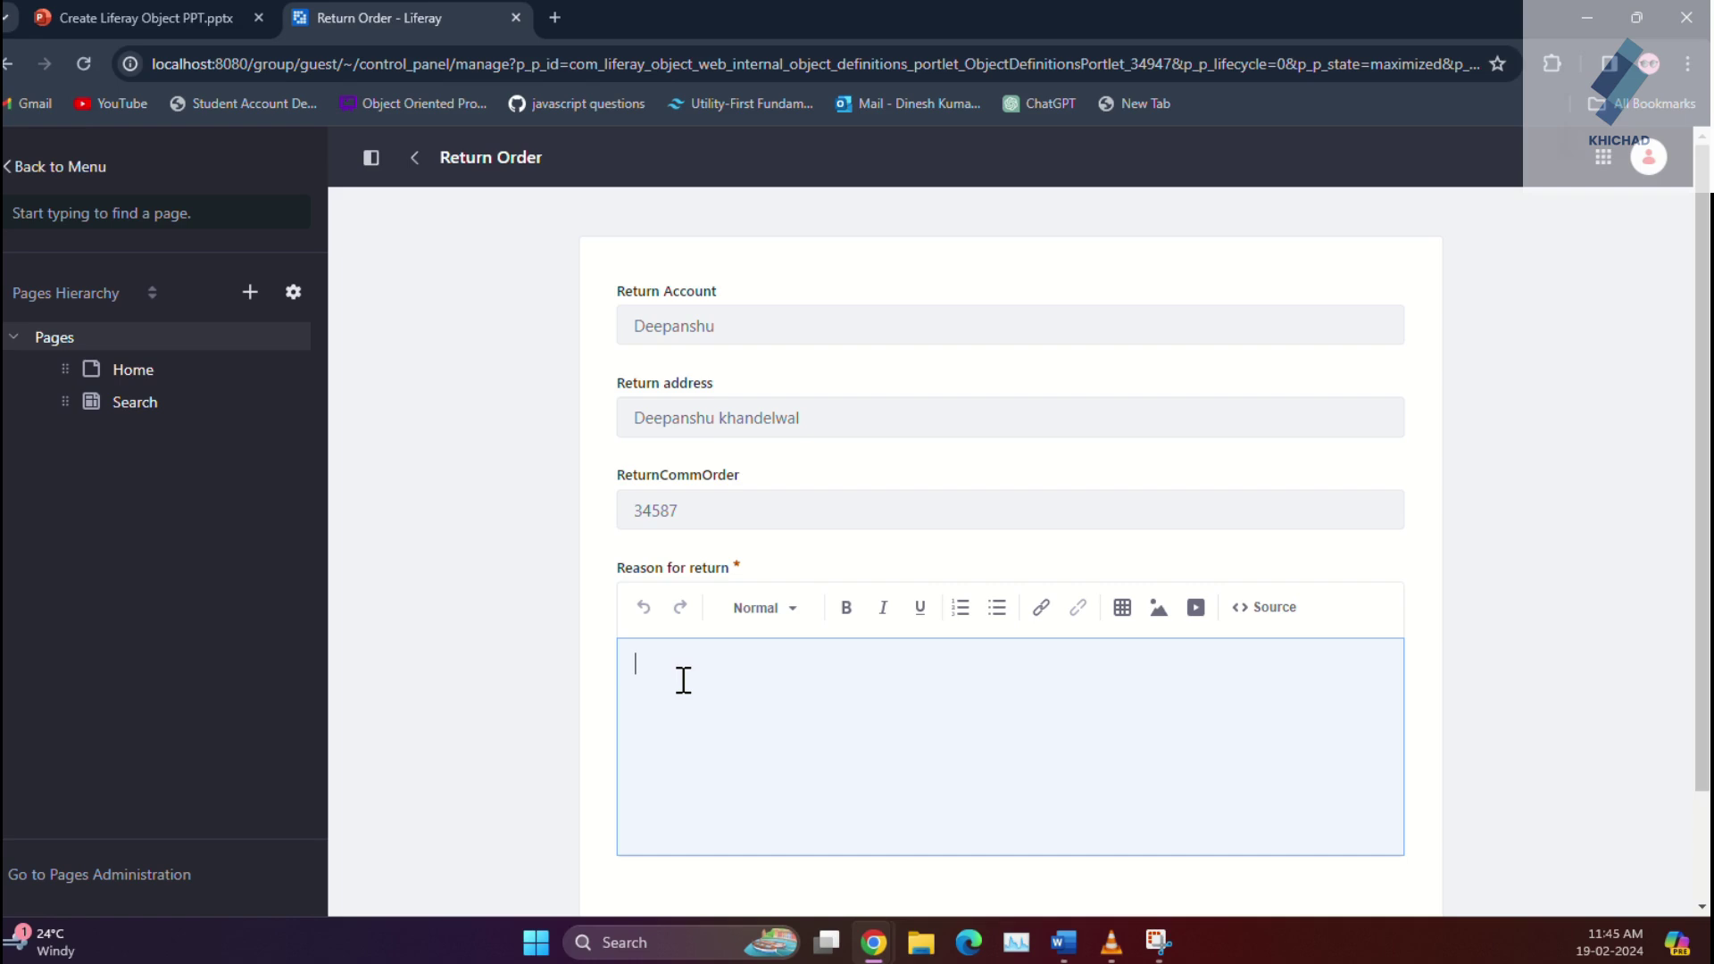
{"action": "type", "text": "we don't neet it"}
{"action": "scroll", "coordinate": [678, 714], "scroll_direction": "down", "scroll_amount": 2}
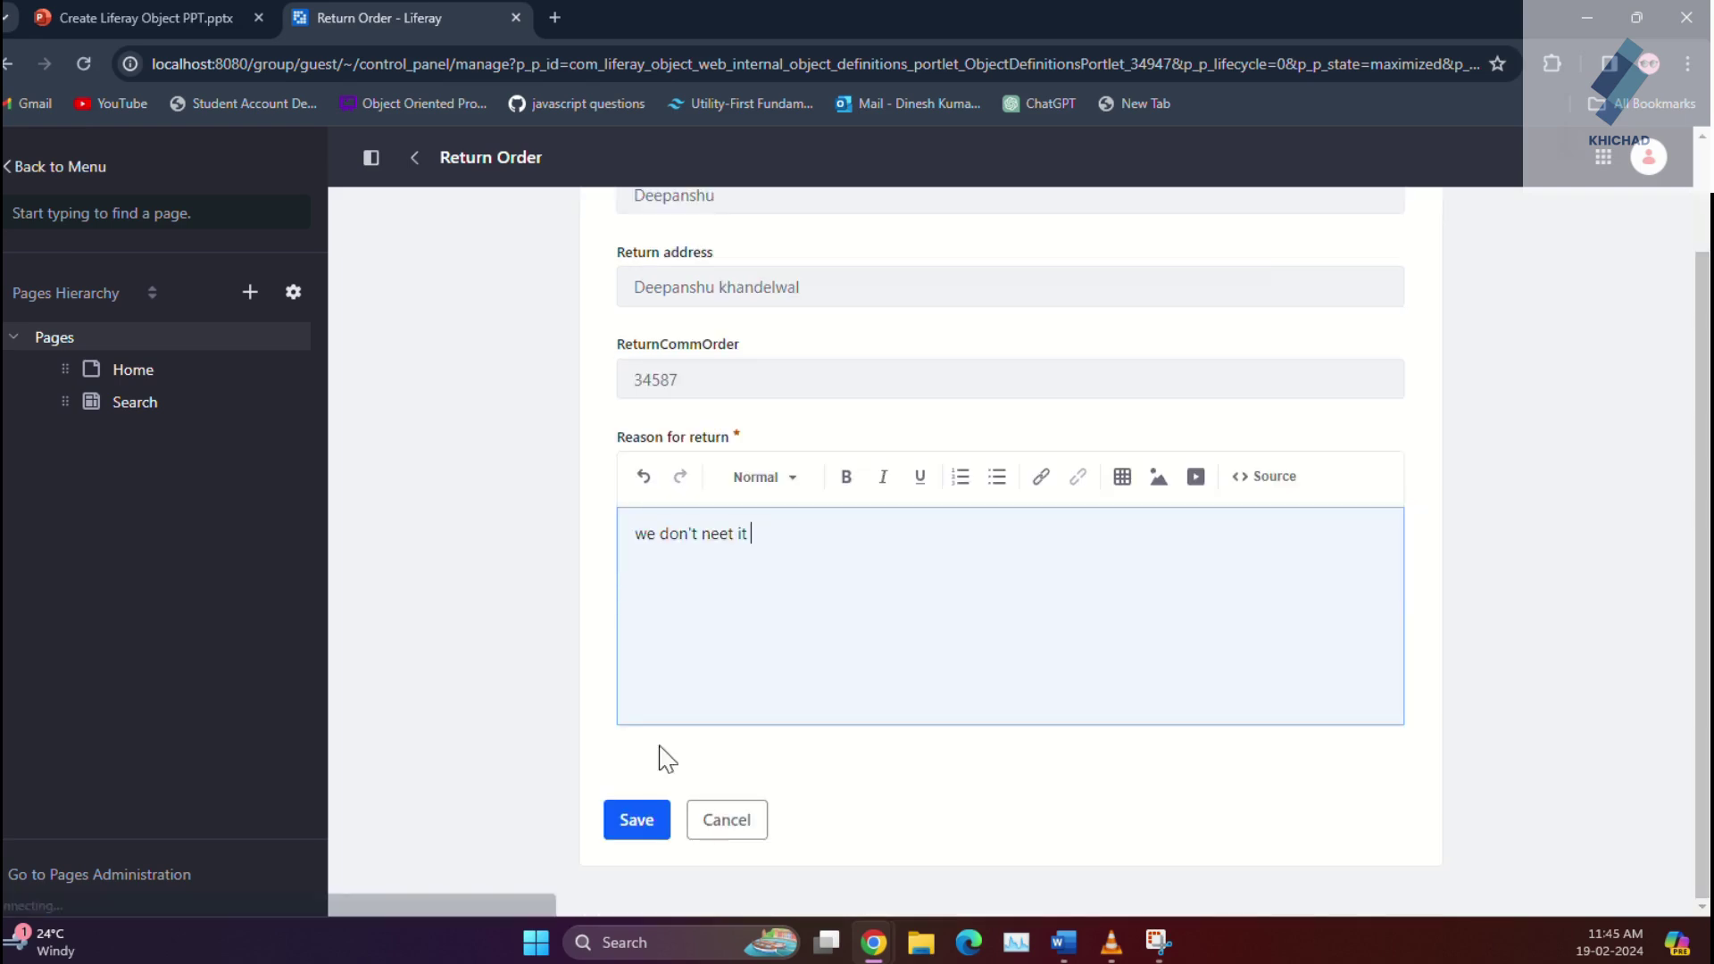
{"action": "left_click", "coordinate": [645, 814]}
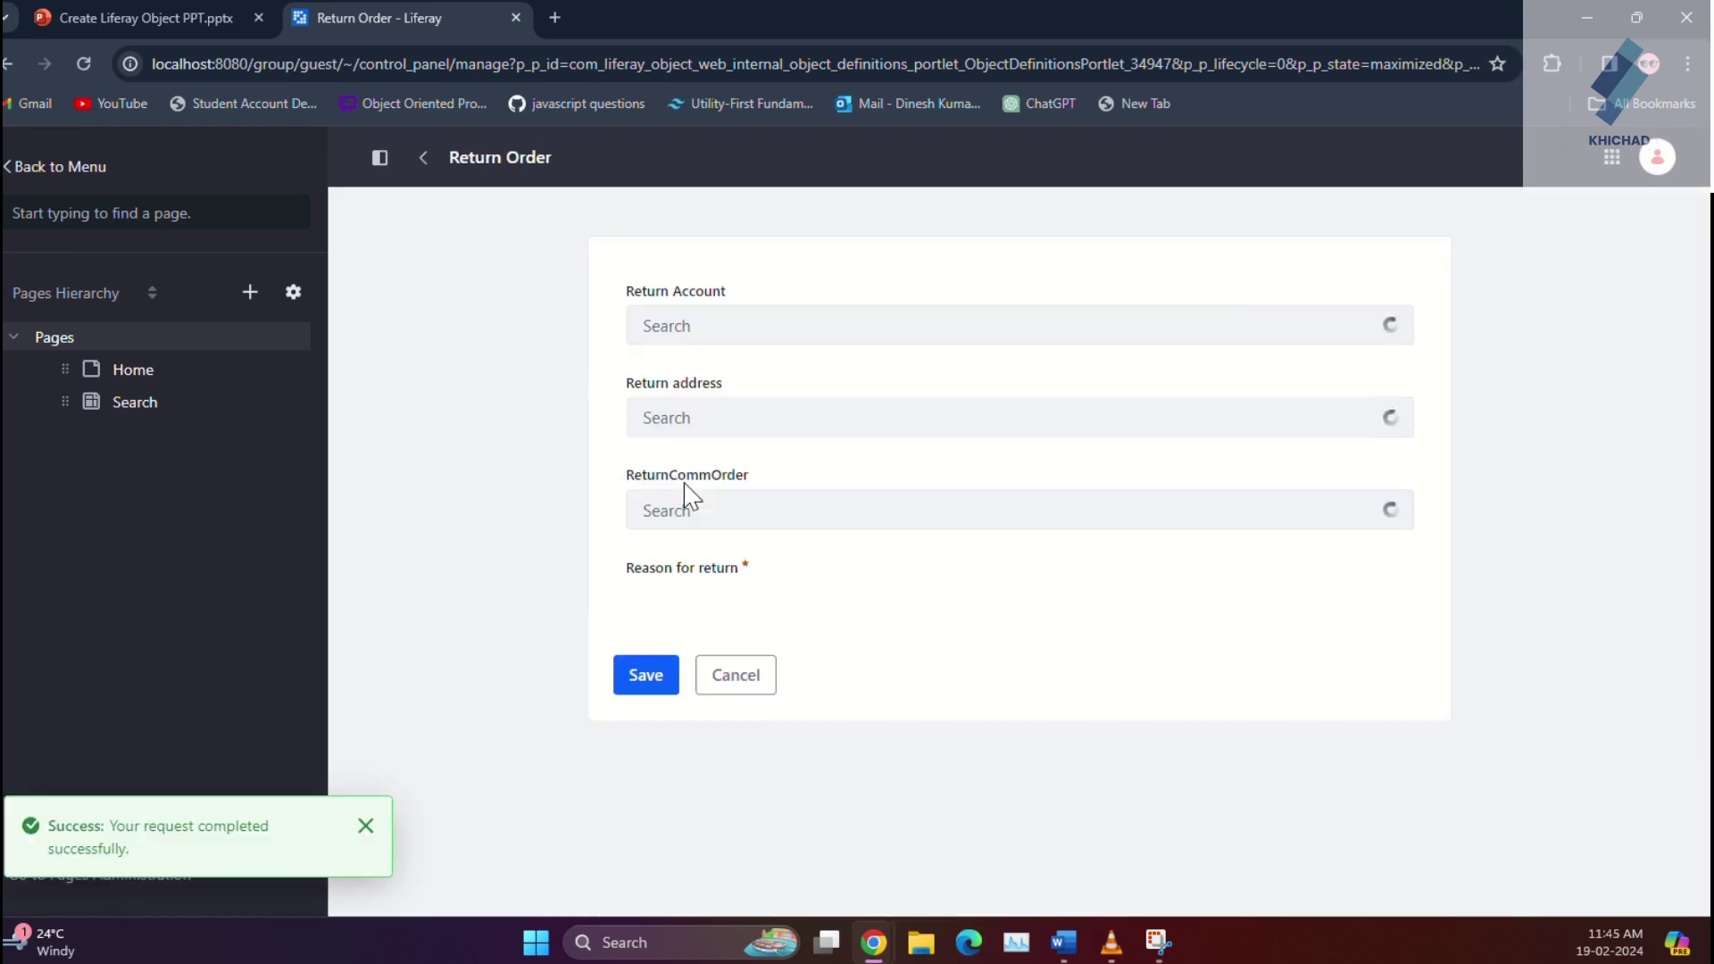
{"action": "left_click", "coordinate": [417, 162]}
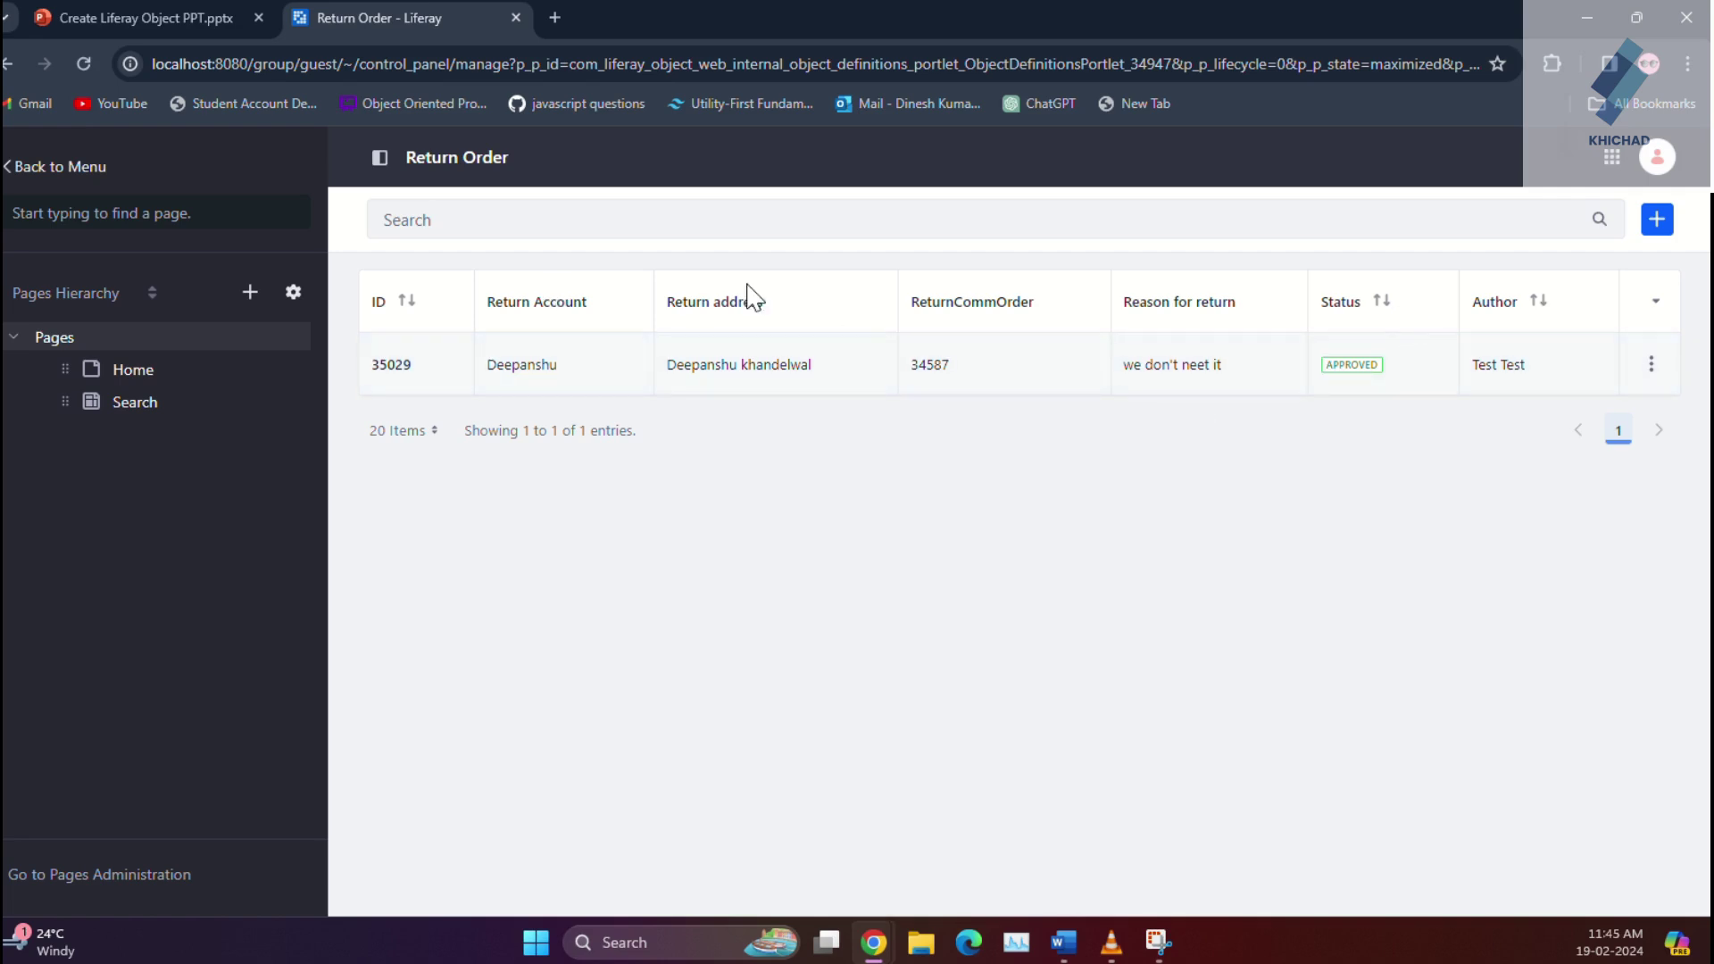
{"action": "left_click", "coordinate": [123, 371]}
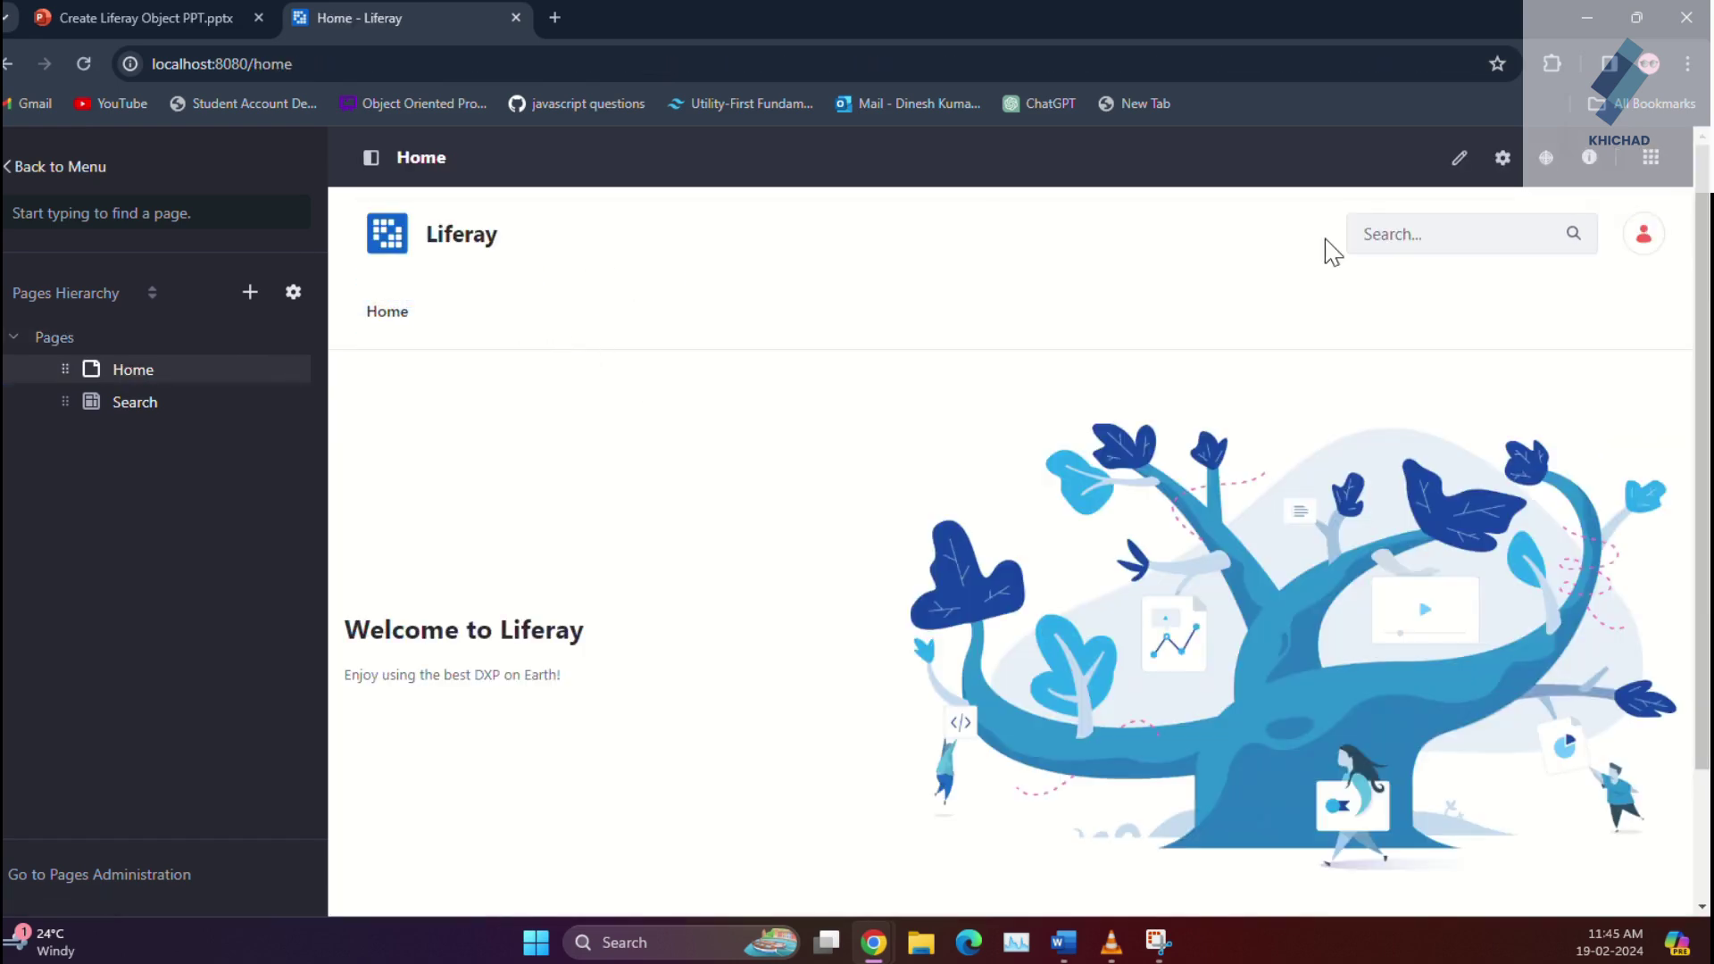
Step: In Home page edit mode, place an Asset Publisher widget above the welcome section
{"action": "left_click", "coordinate": [1450, 165]}
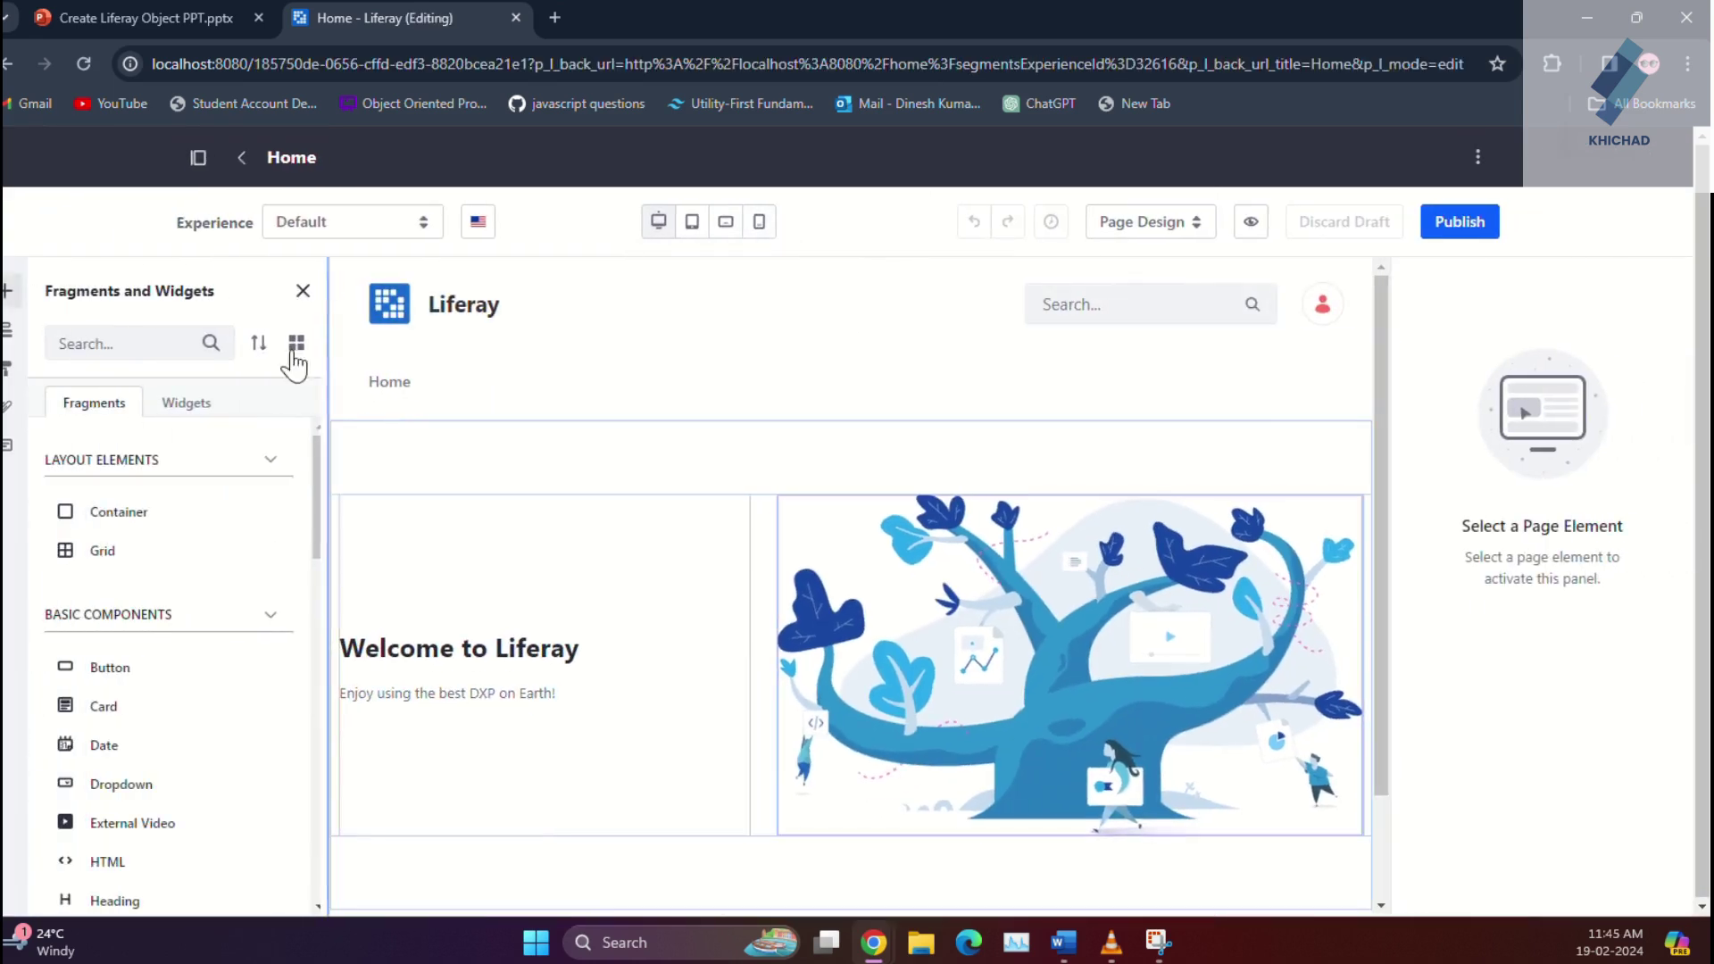
{"action": "left_click", "coordinate": [137, 337]}
{"action": "type", "text": "Asset"}
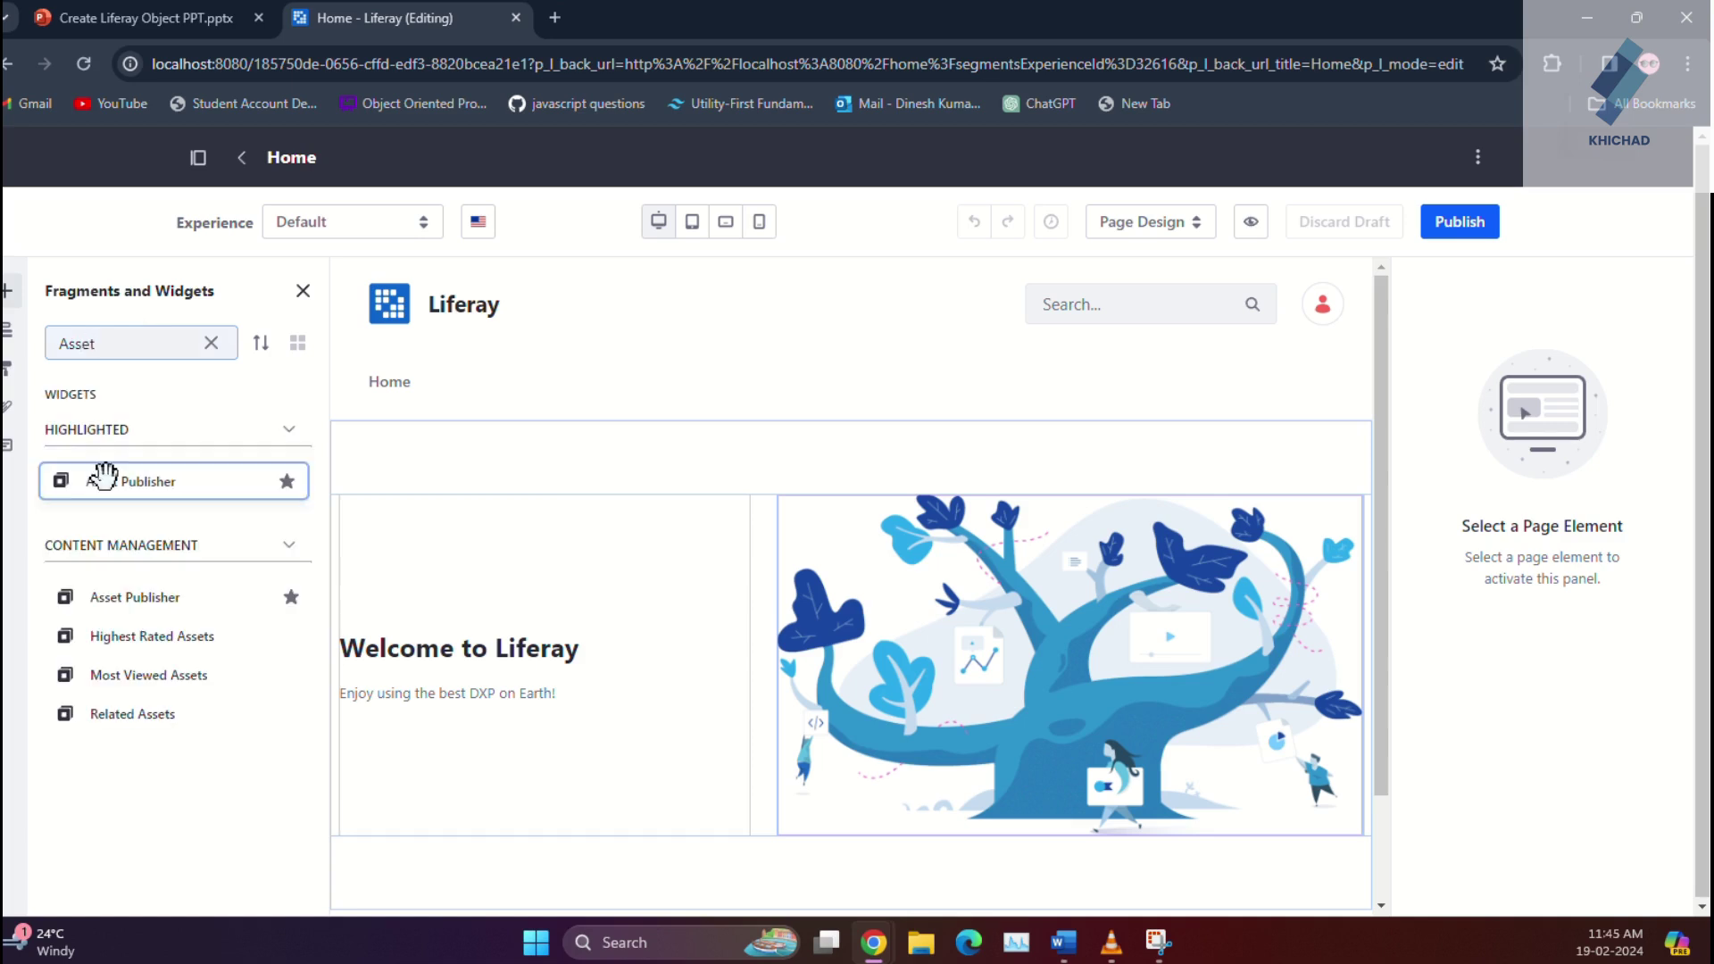
{"action": "left_click_drag", "start_coordinate": [103, 478], "coordinate": [848, 476]}
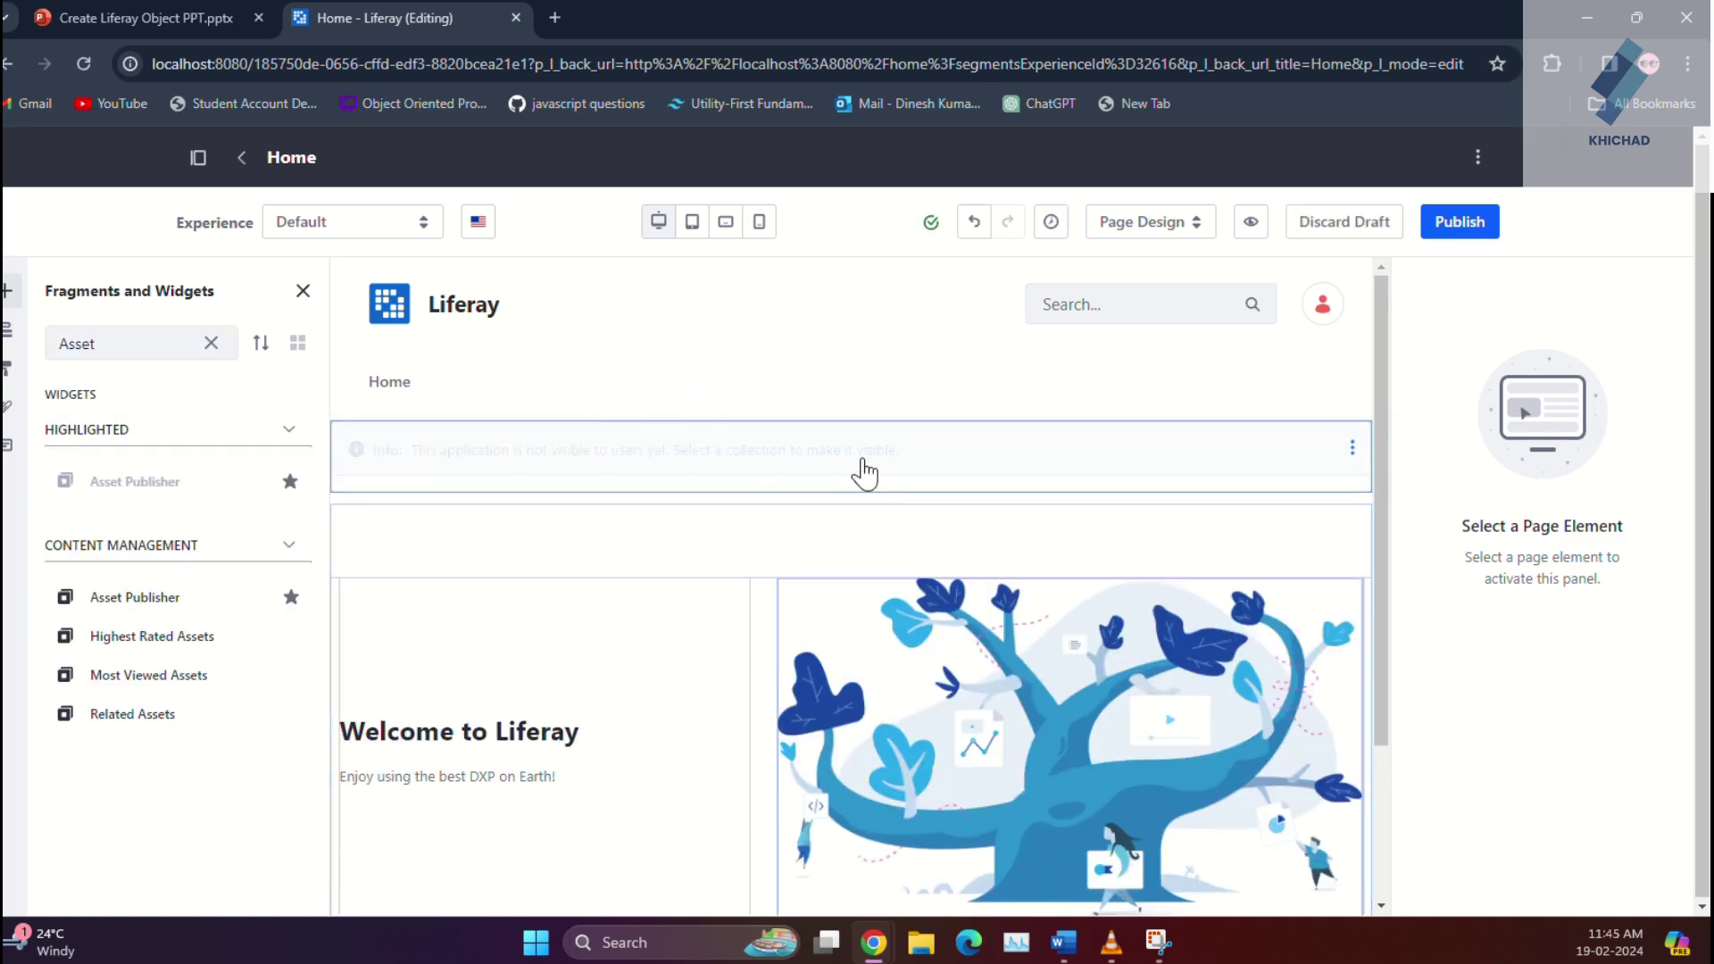
Step: Configure the Asset Publisher for Dynamic asset selection with asset type Return Order, and save
{"action": "left_click", "coordinate": [1354, 448]}
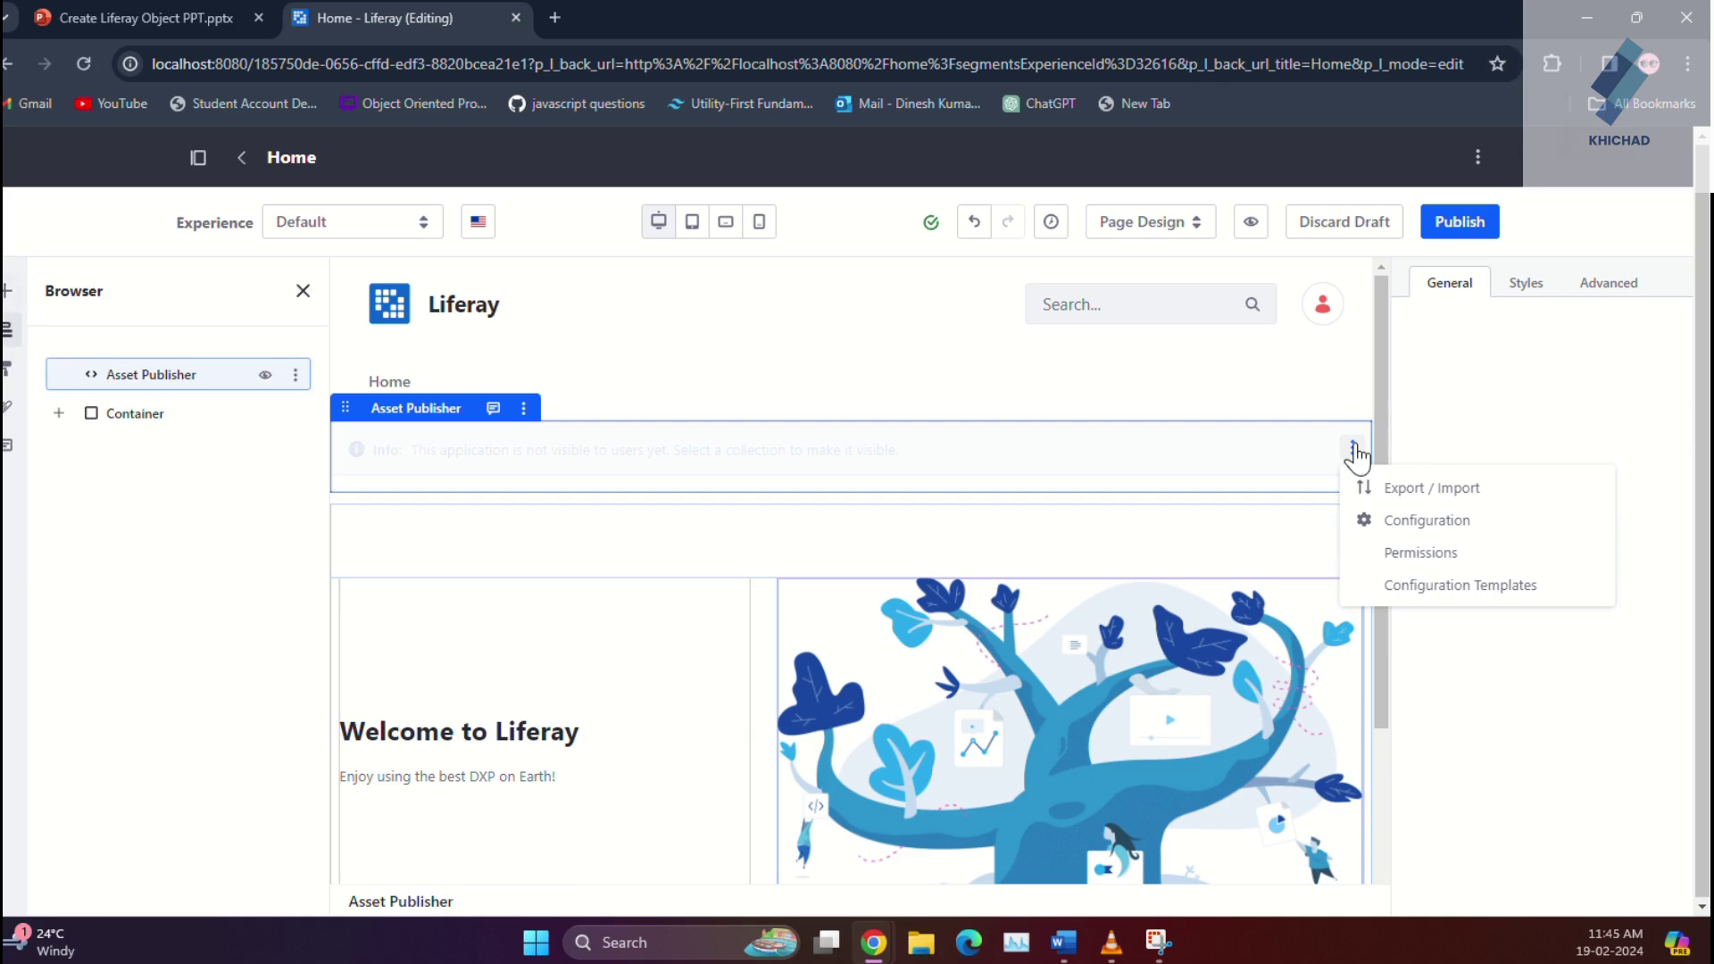
{"action": "left_click", "coordinate": [1371, 527]}
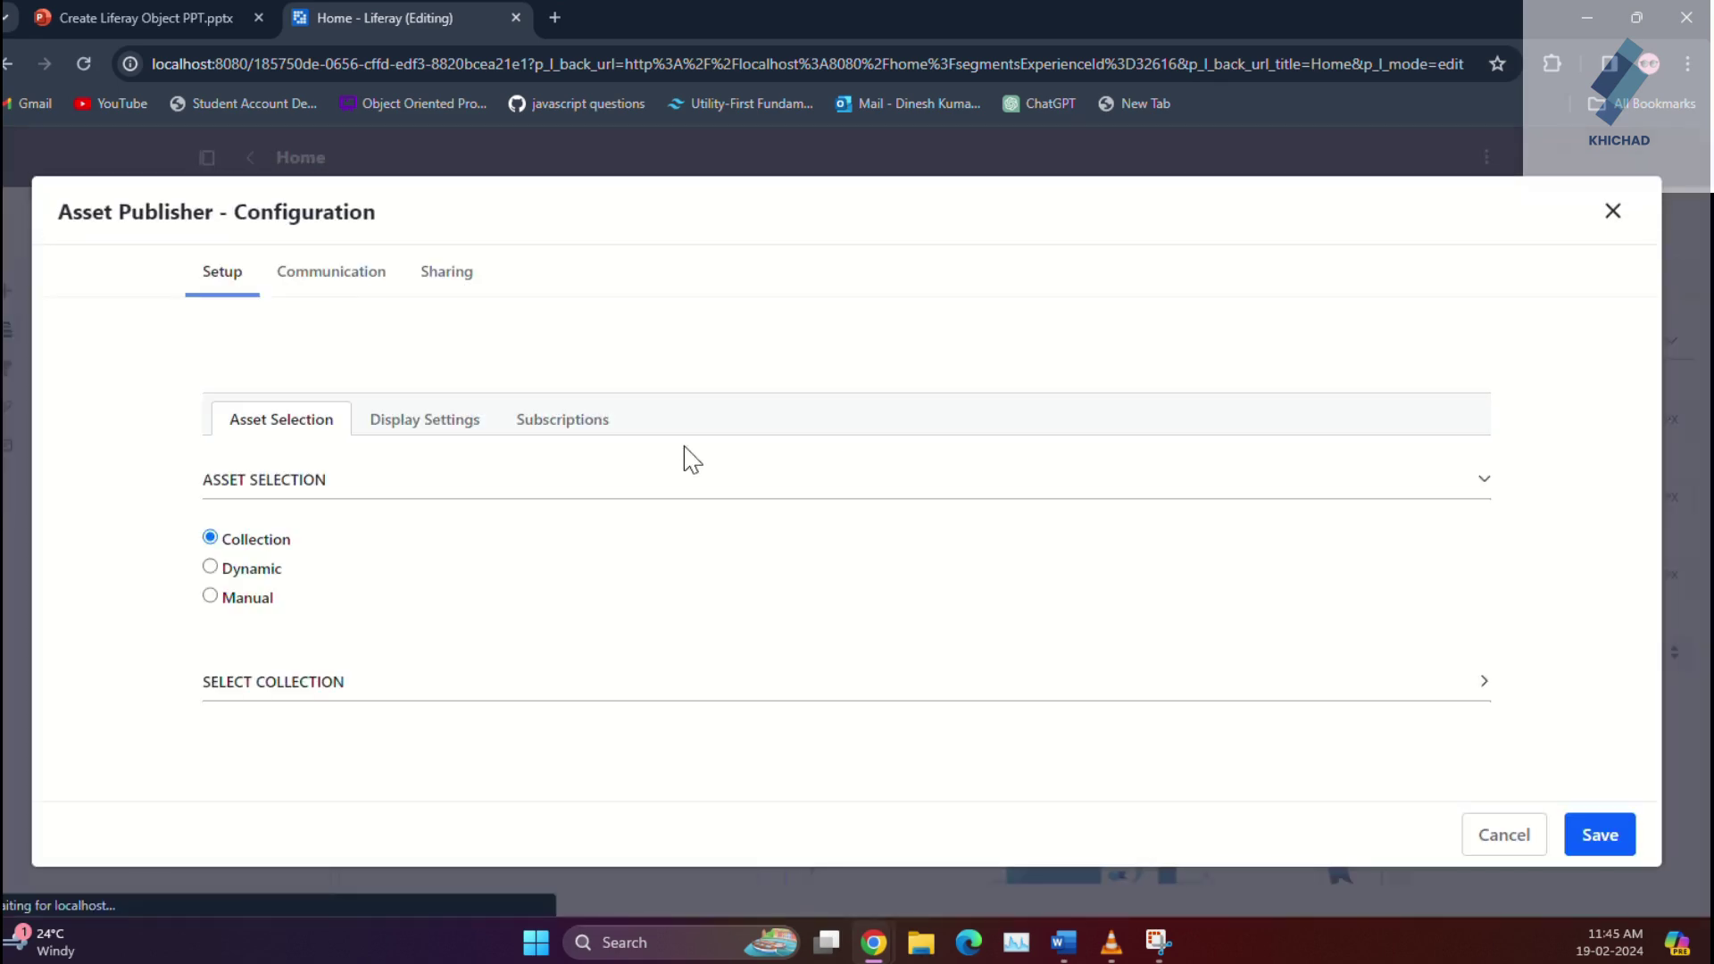
{"action": "left_click", "coordinate": [210, 567]}
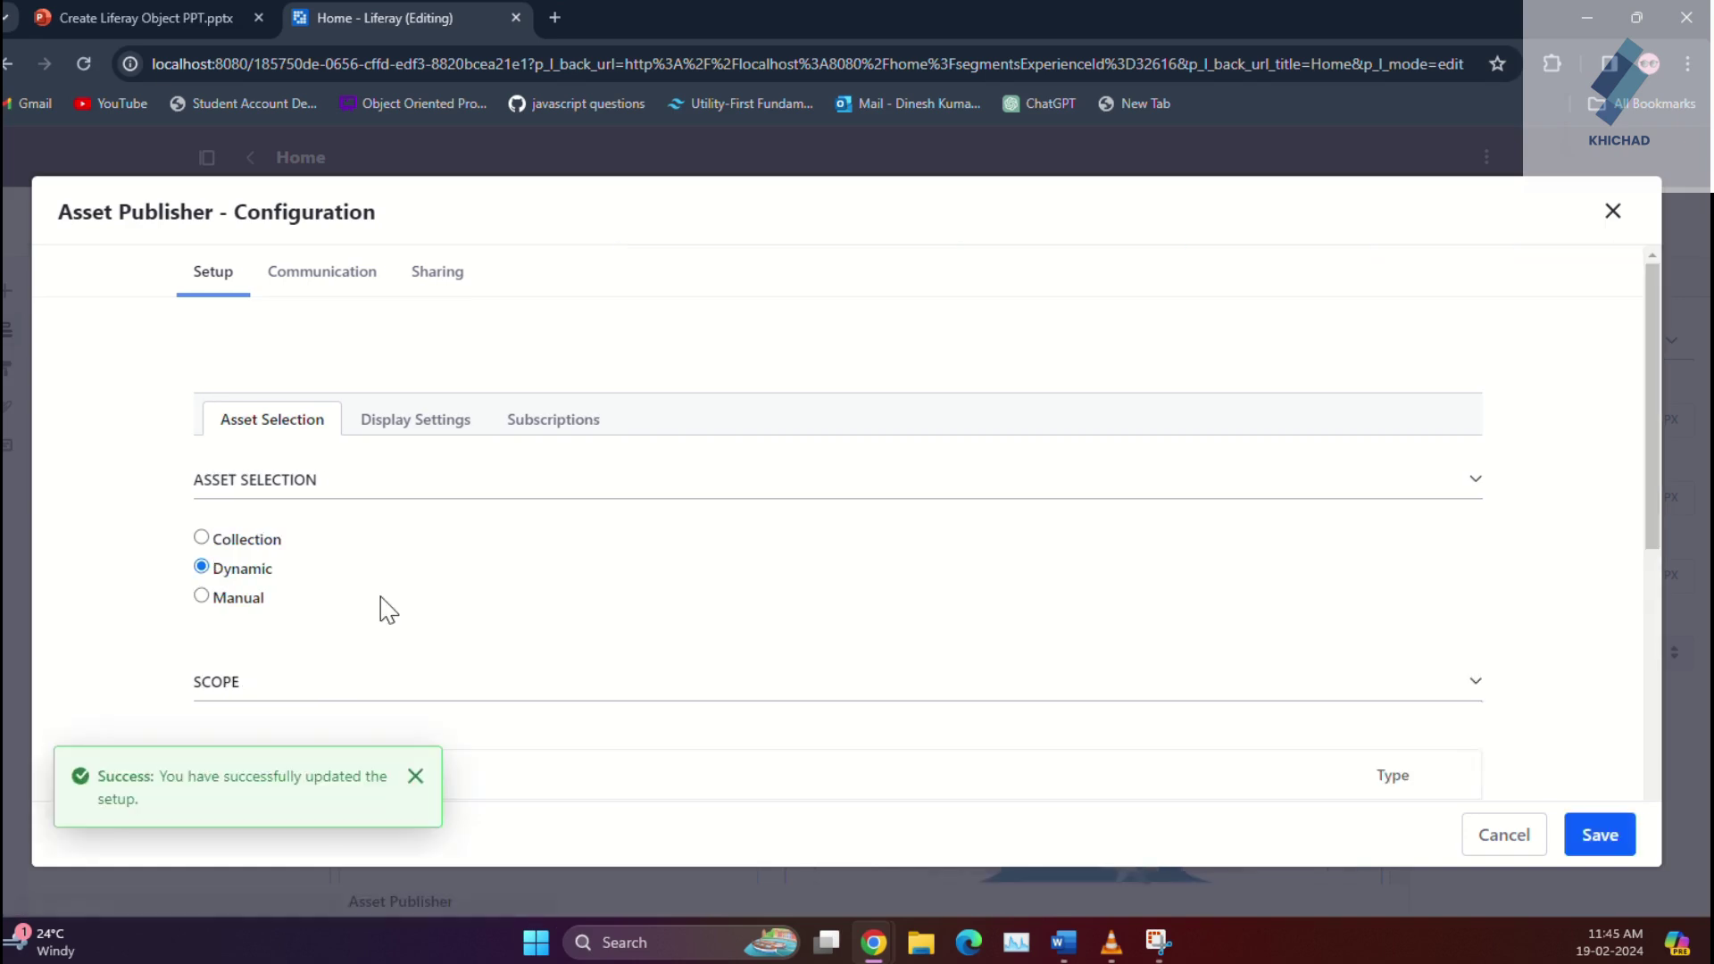
{"action": "scroll", "coordinate": [387, 610], "scroll_direction": "down", "scroll_amount": 6}
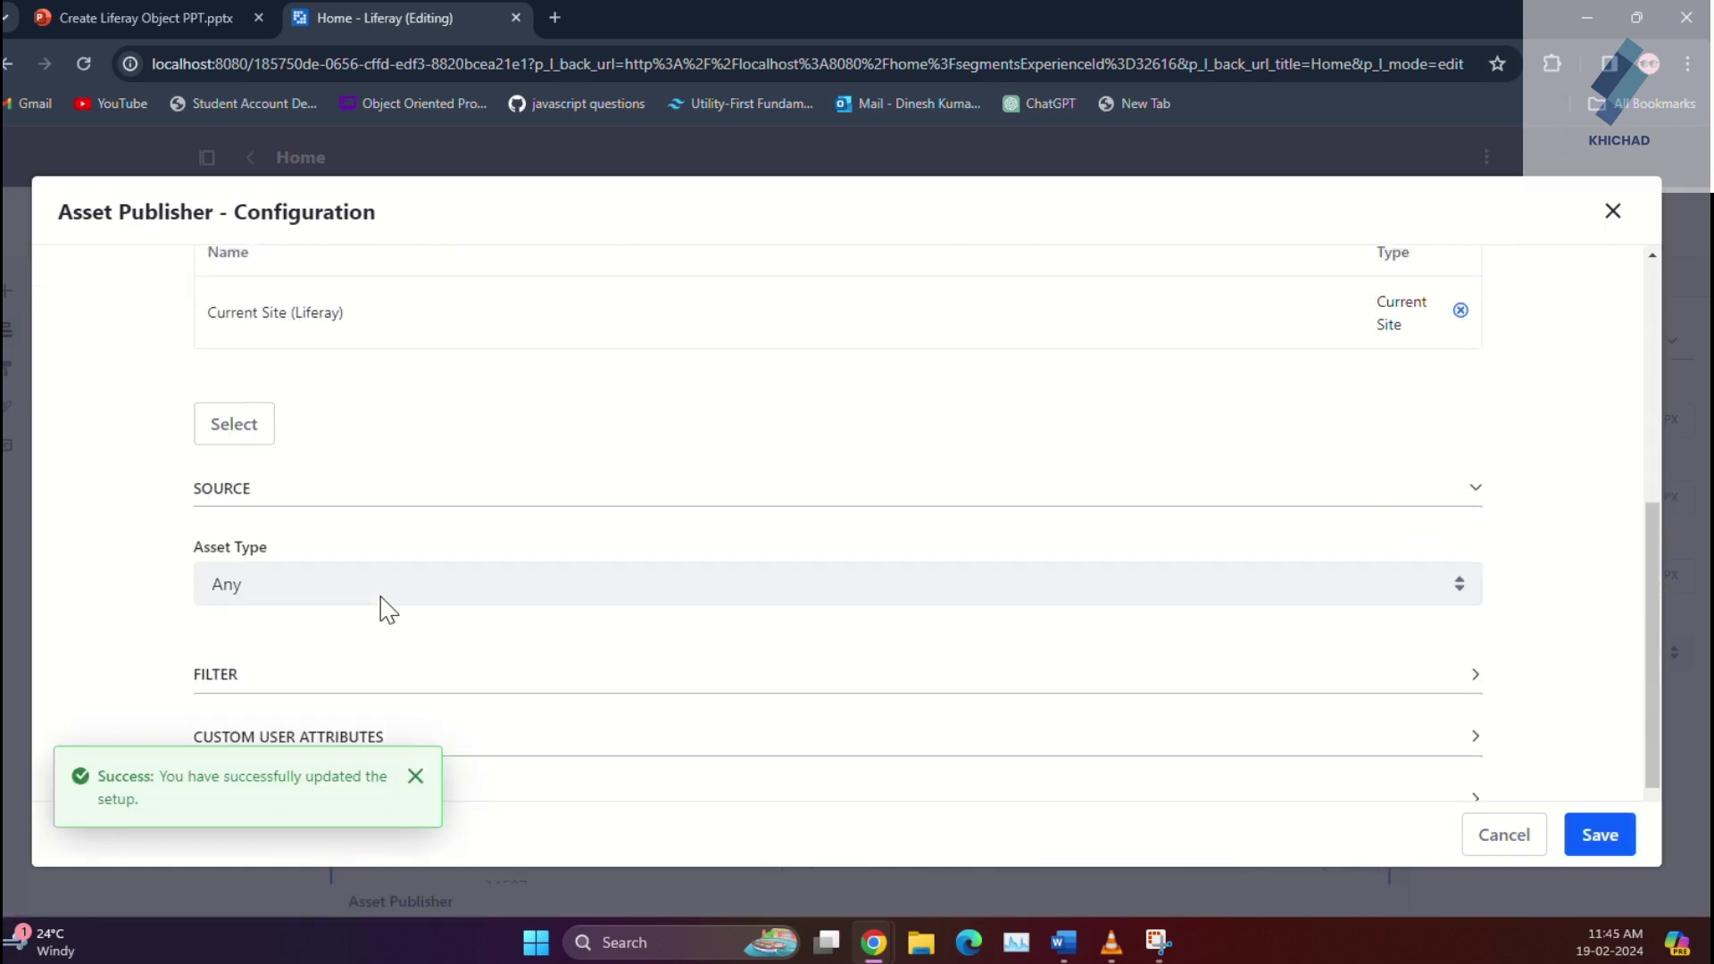
{"action": "left_click", "coordinate": [386, 587]}
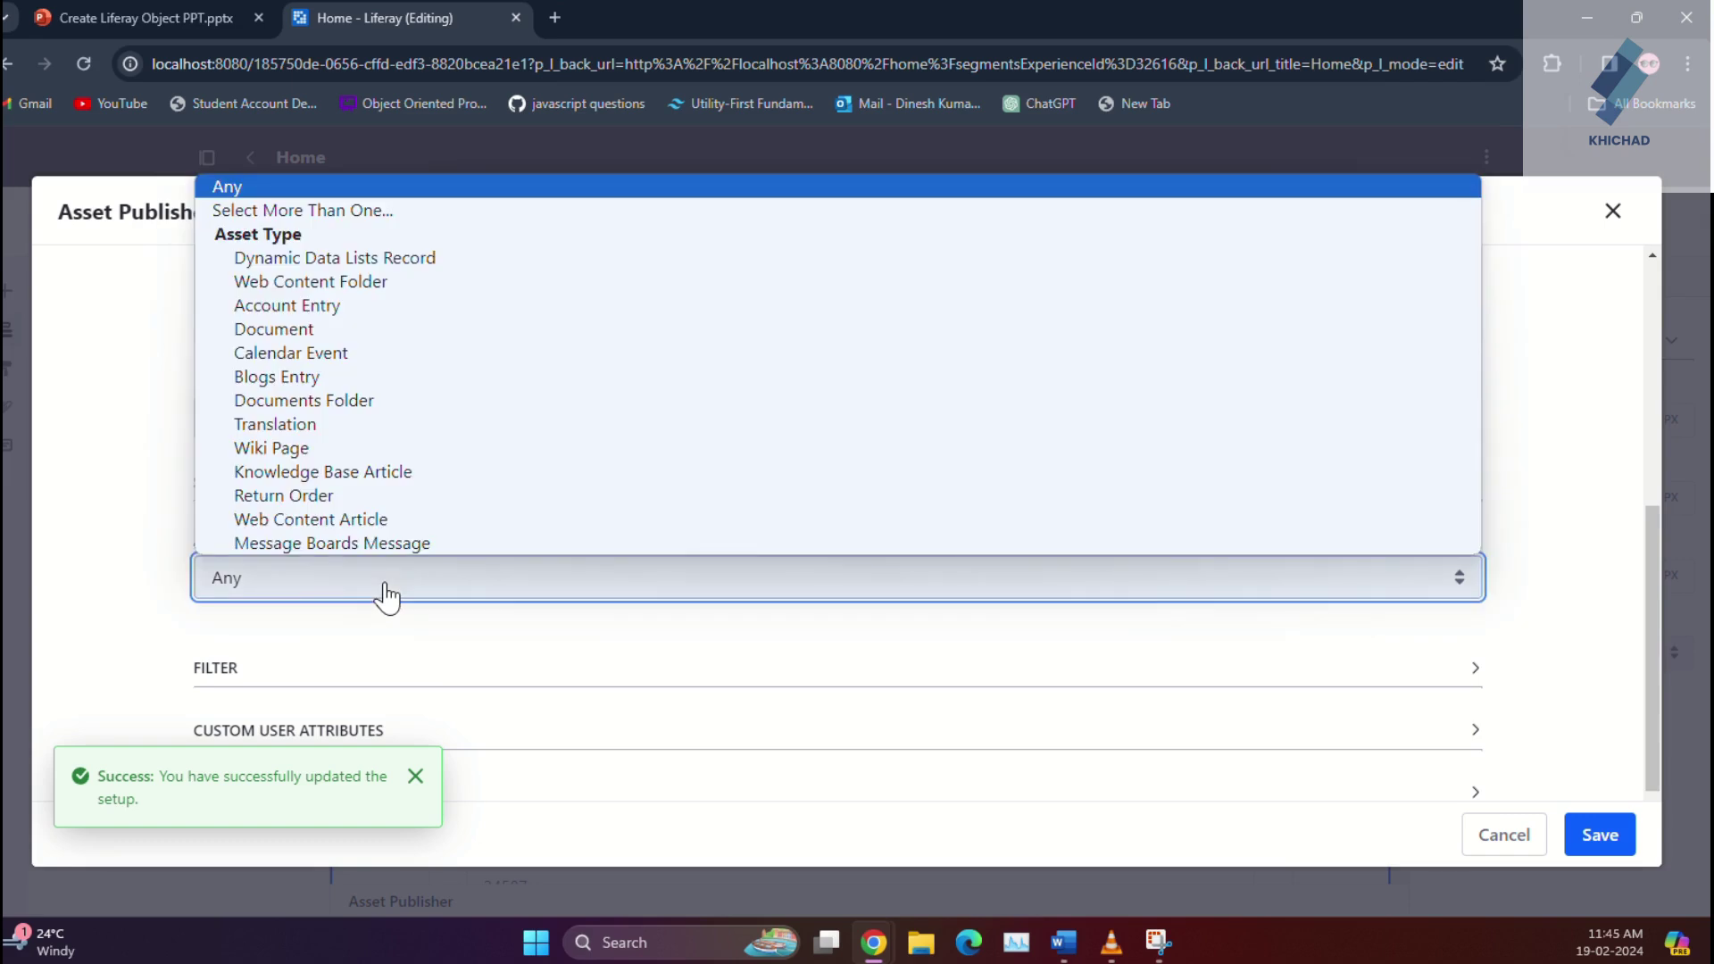
{"action": "left_click", "coordinate": [359, 490]}
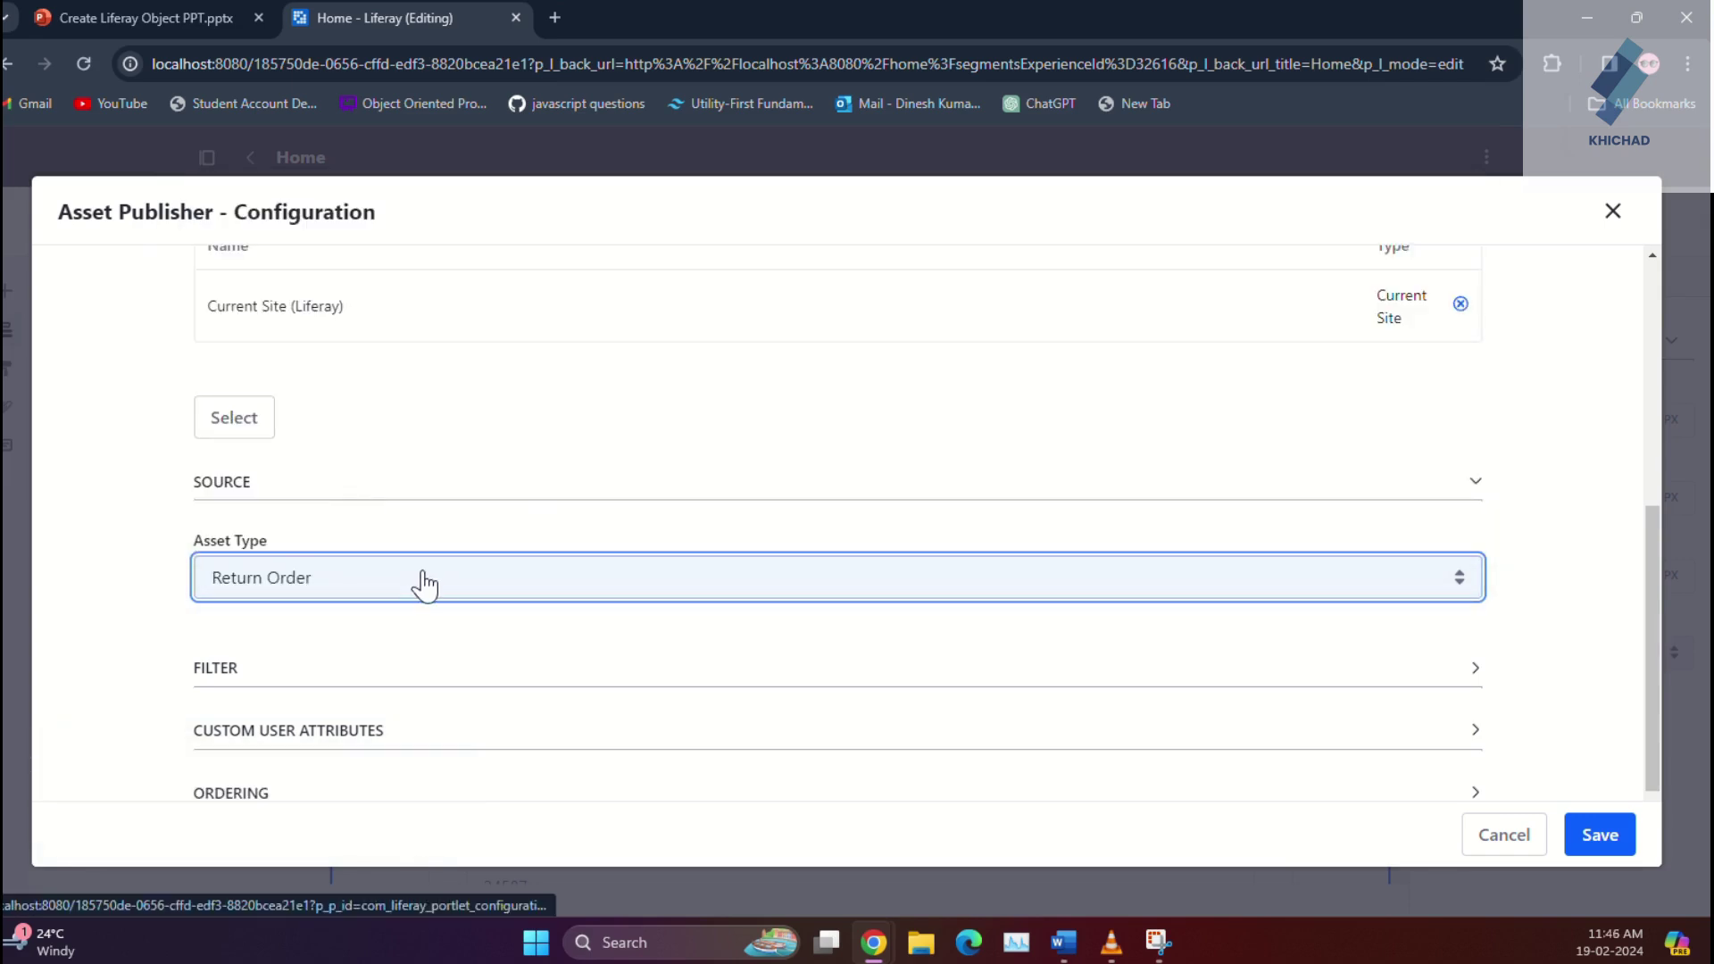
{"action": "scroll", "coordinate": [423, 582], "scroll_direction": "down", "scroll_amount": 2}
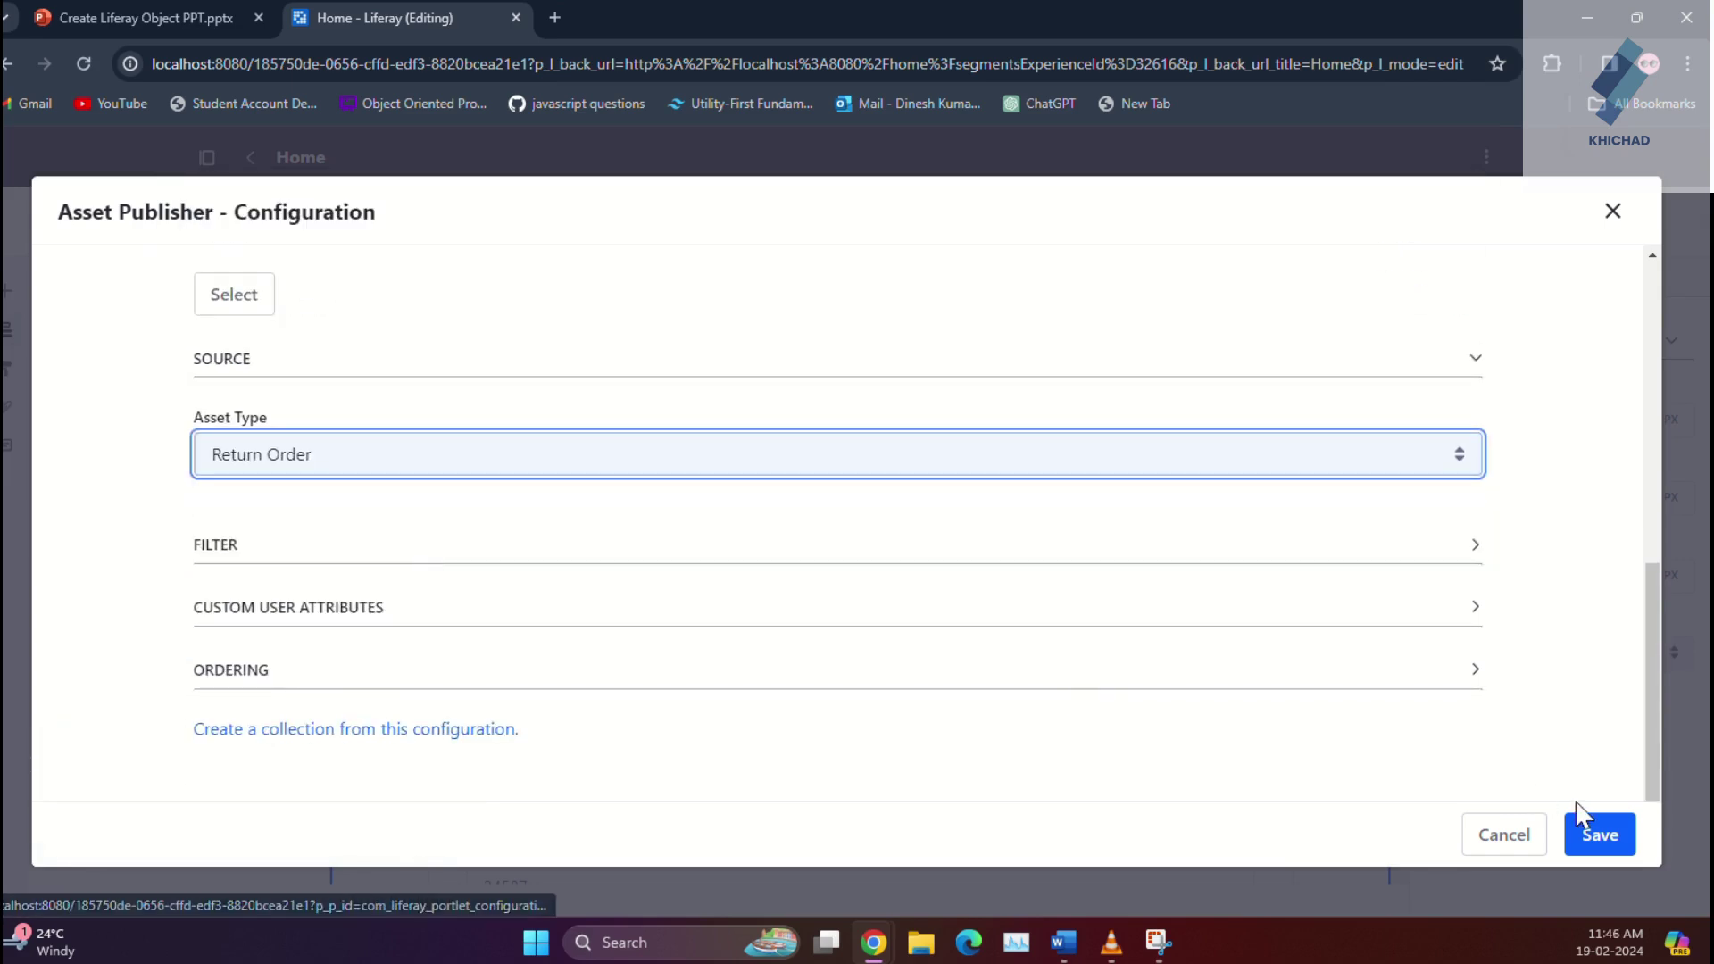
{"action": "left_click", "coordinate": [1600, 832]}
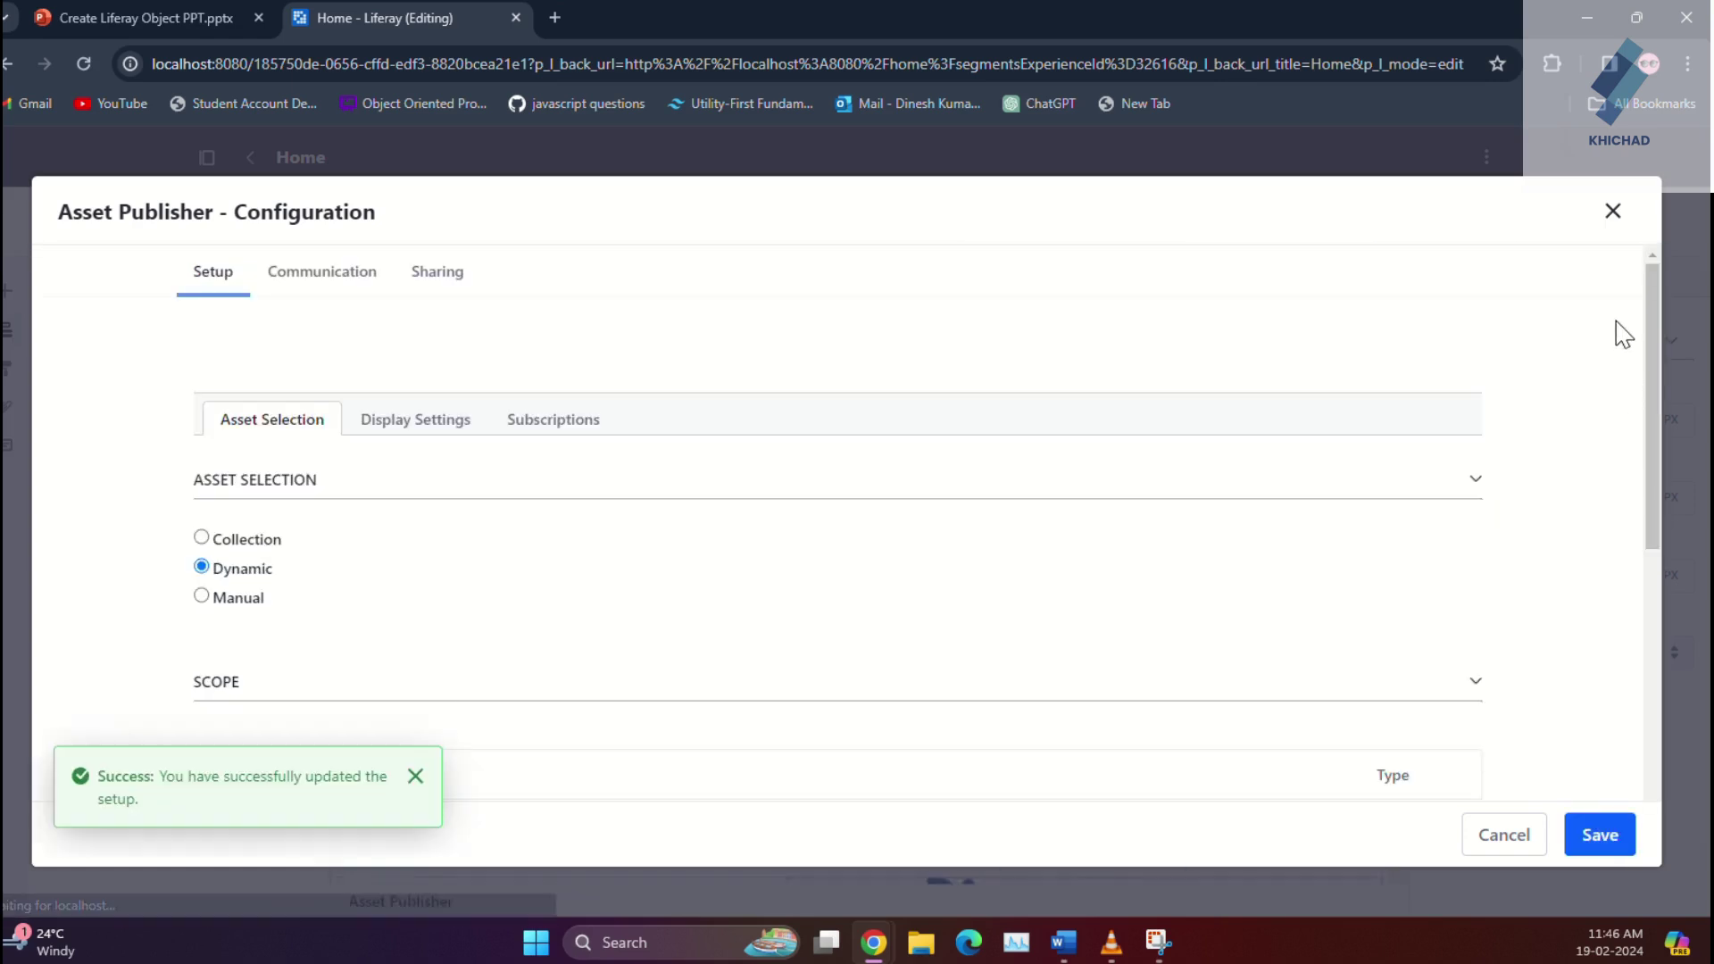
Step: Close the Asset Publisher configuration and check the Return Order entry and its reason on the Home page
{"action": "left_click", "coordinate": [1615, 214]}
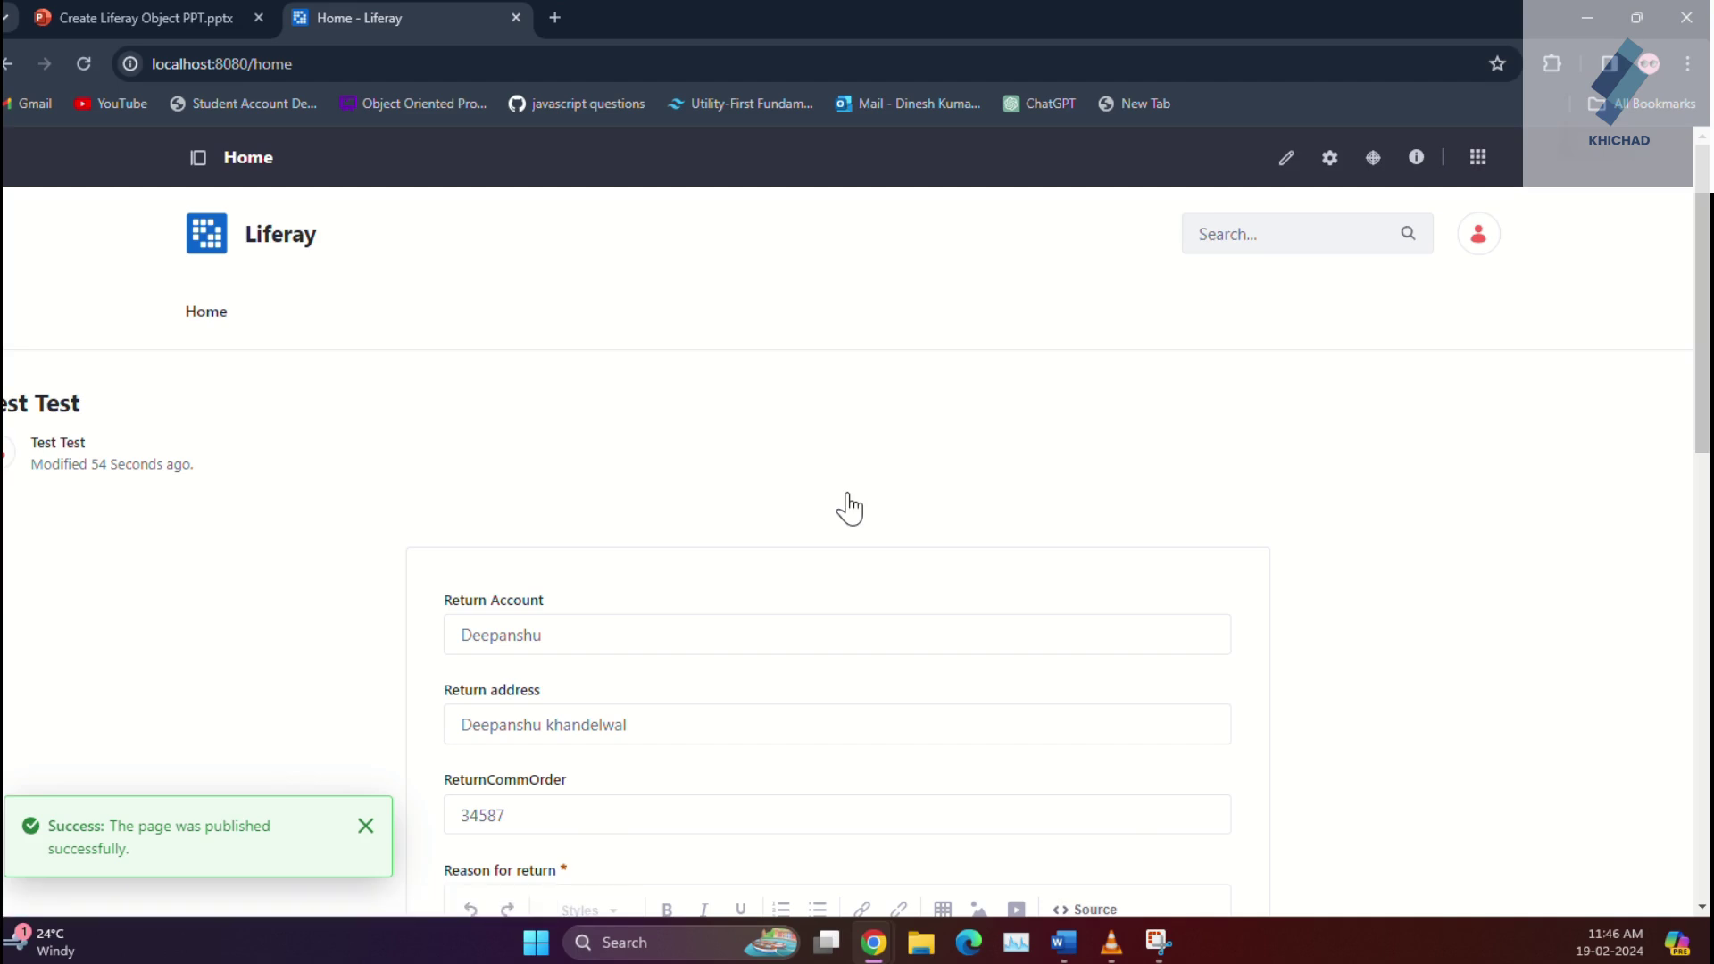
{"action": "scroll", "coordinate": [677, 701], "scroll_direction": "down", "scroll_amount": 1}
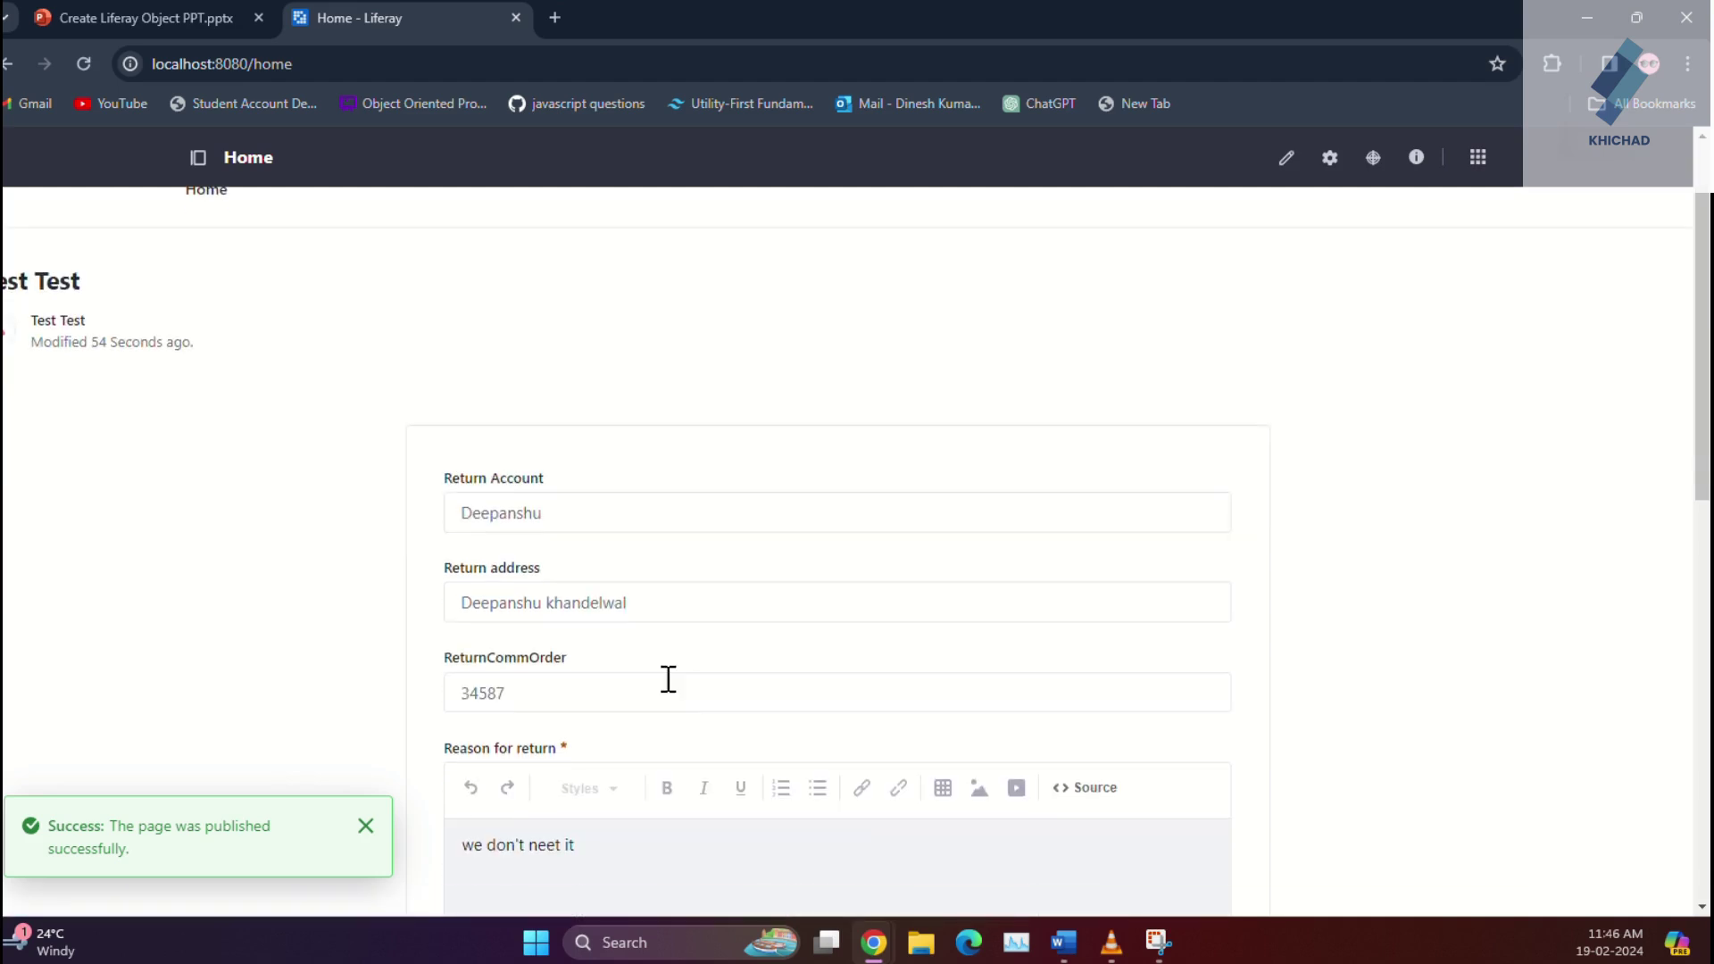
{"action": "scroll", "coordinate": [604, 790], "scroll_direction": "down", "scroll_amount": 5}
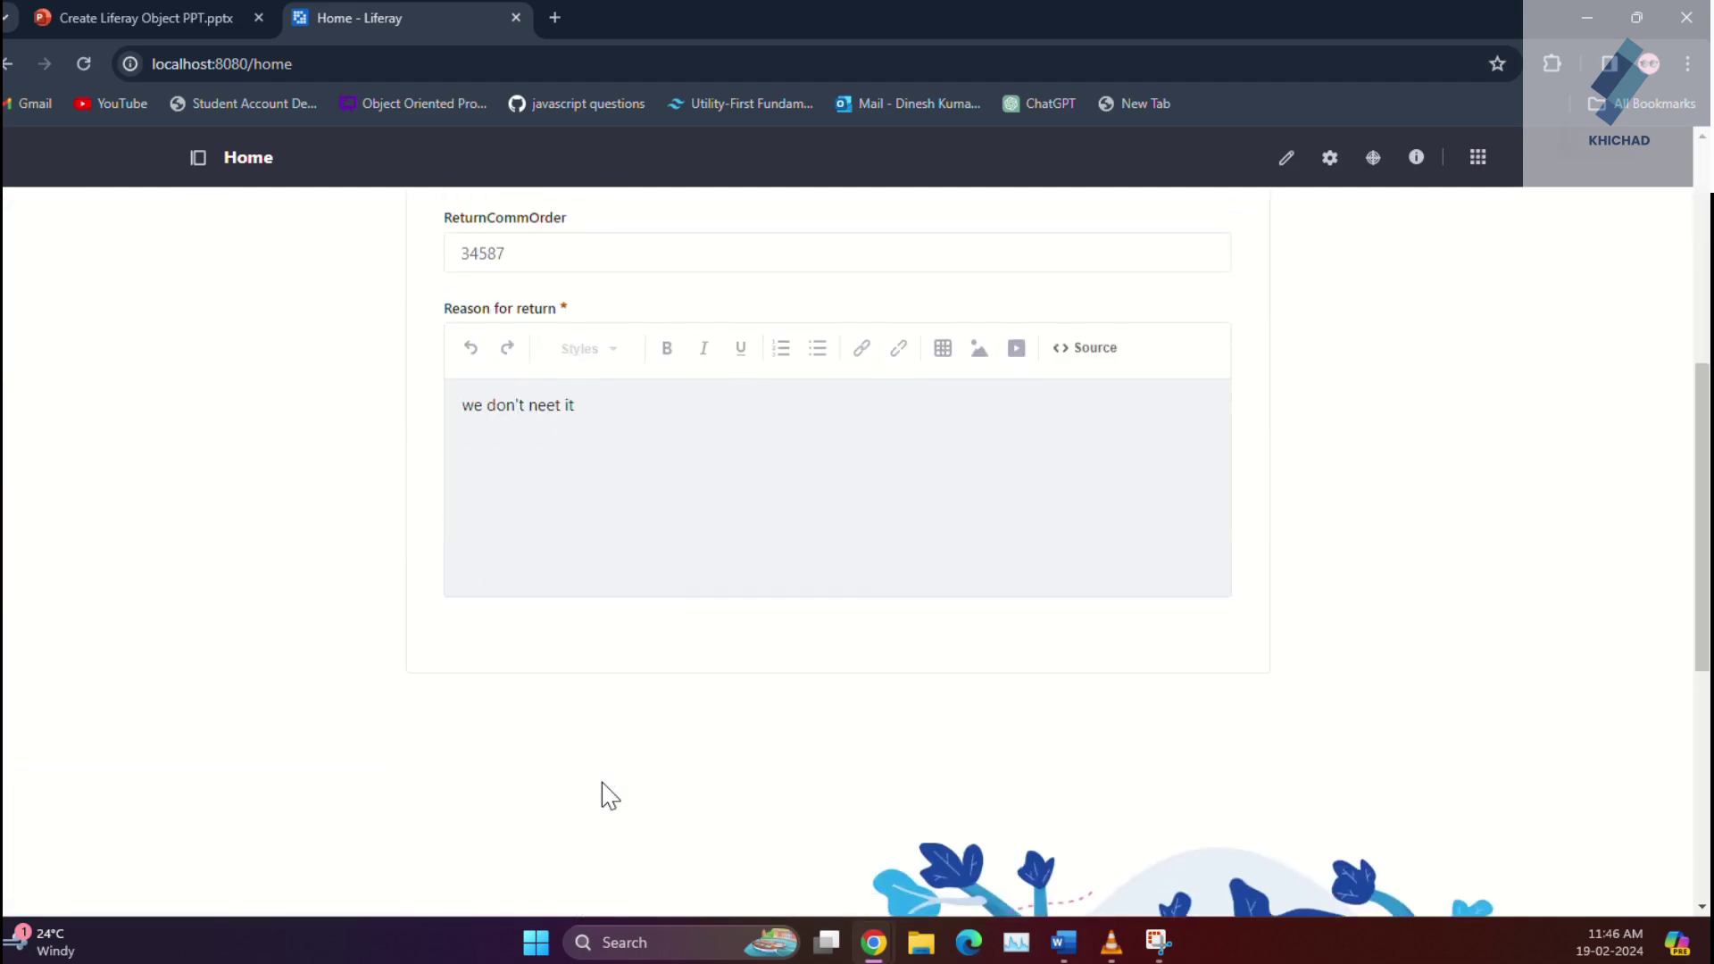
{"action": "scroll", "coordinate": [604, 789], "scroll_direction": "up", "scroll_amount": 6}
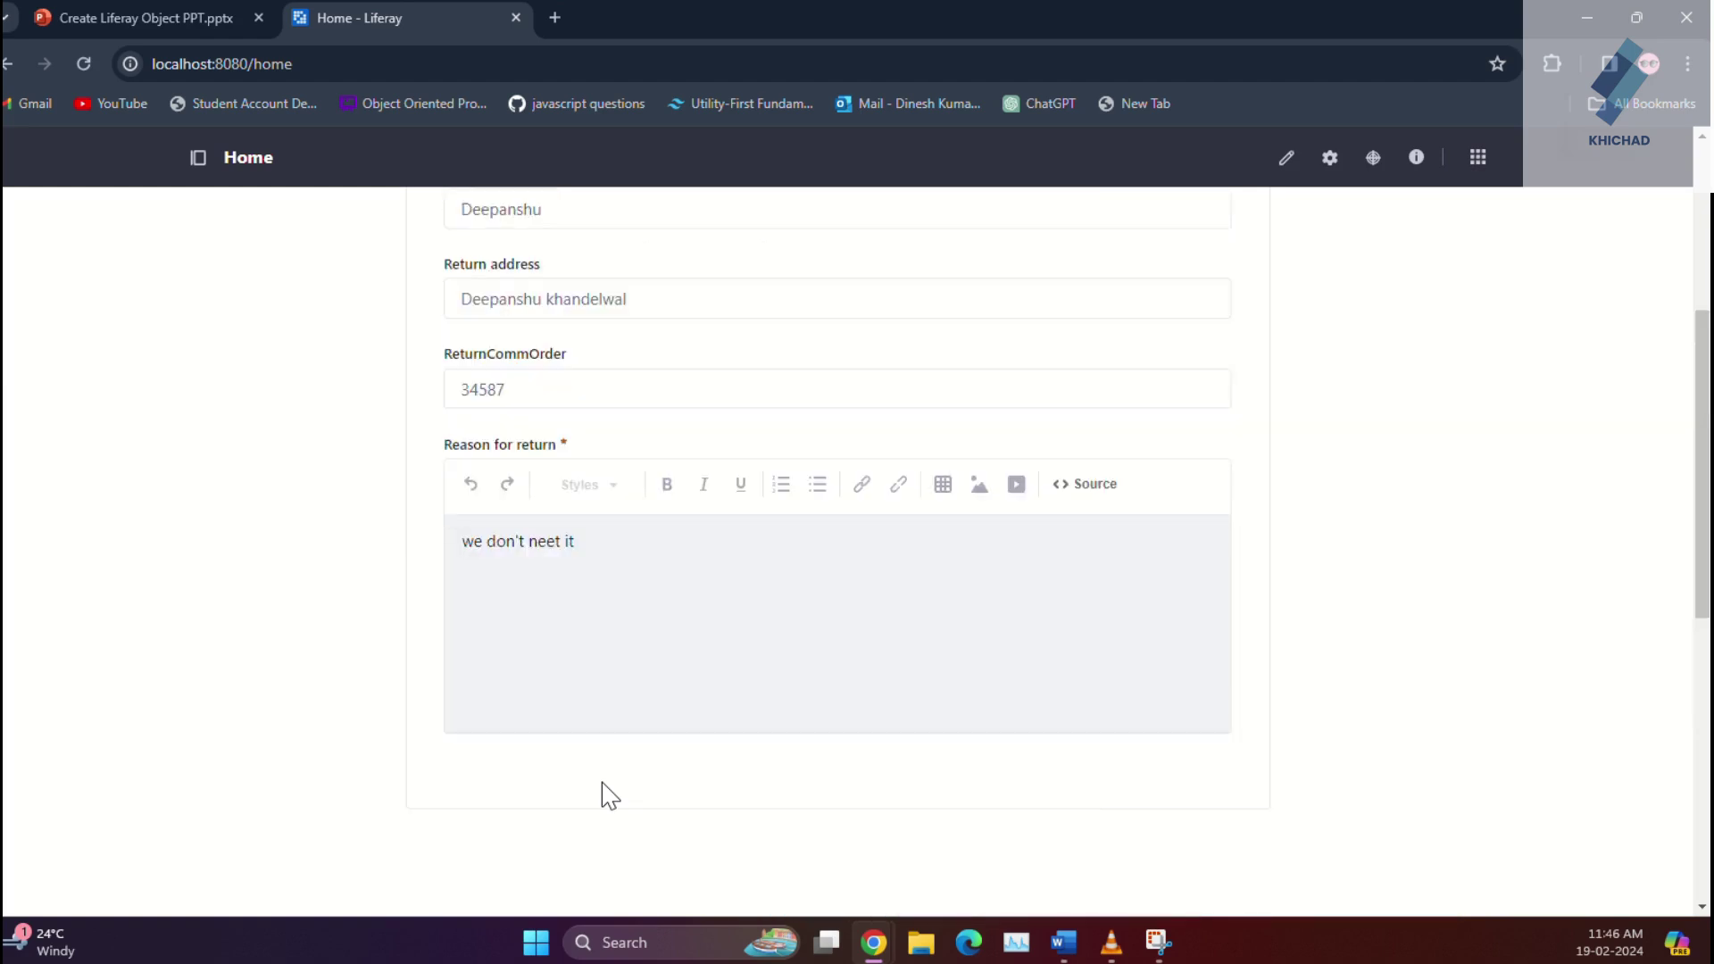